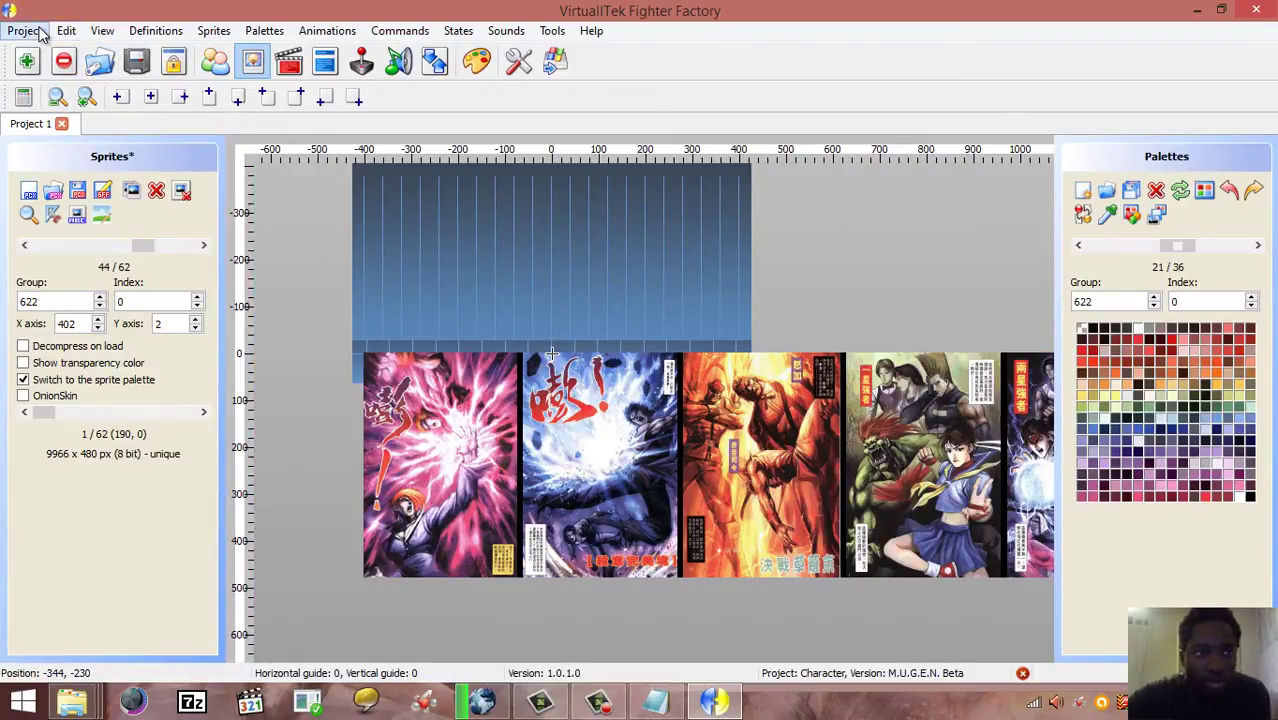
Step: Save the sprites in M.U.G.E.N. Beta format as system.sff in data\GreatGear, replacing the existing file
click(213, 31)
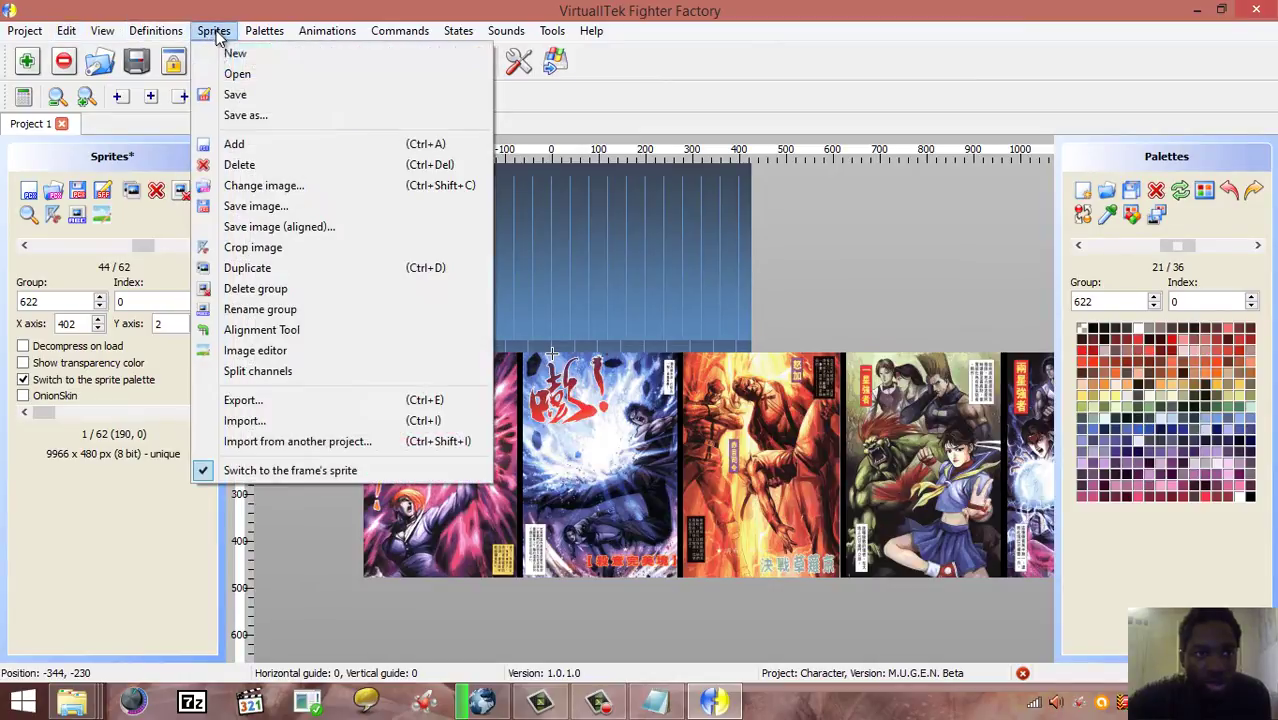
click(234, 95)
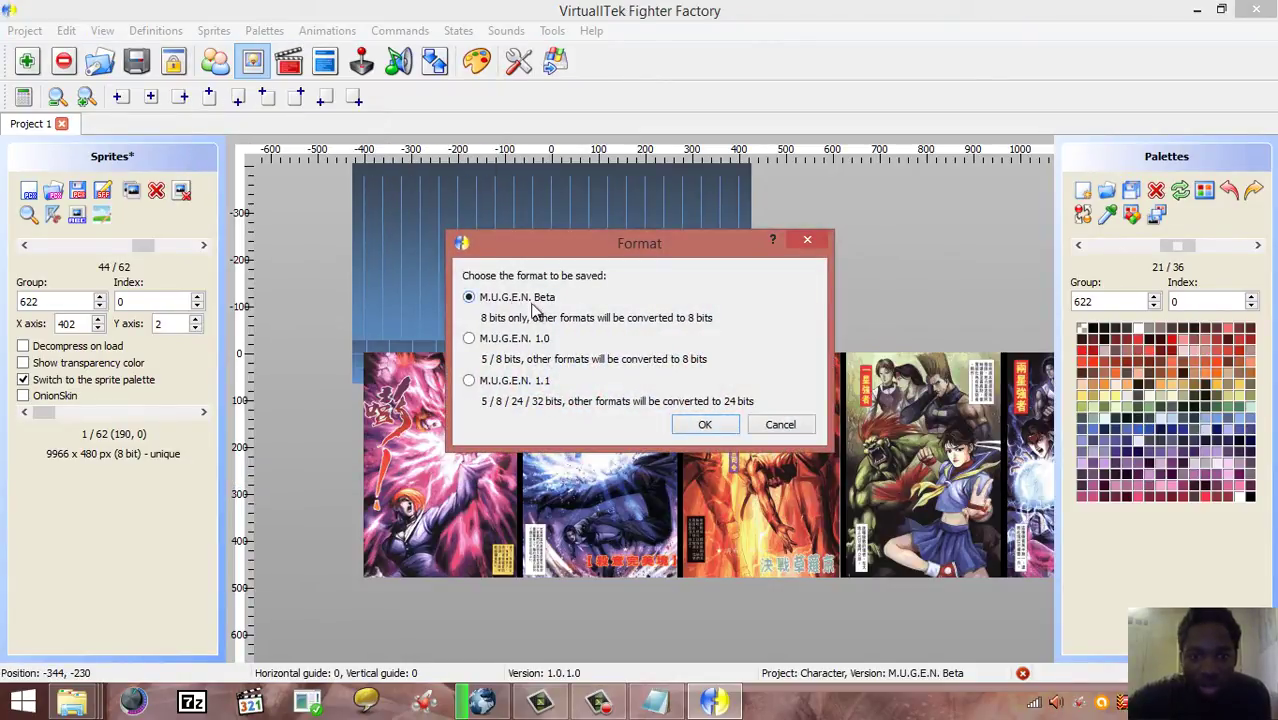
click(704, 428)
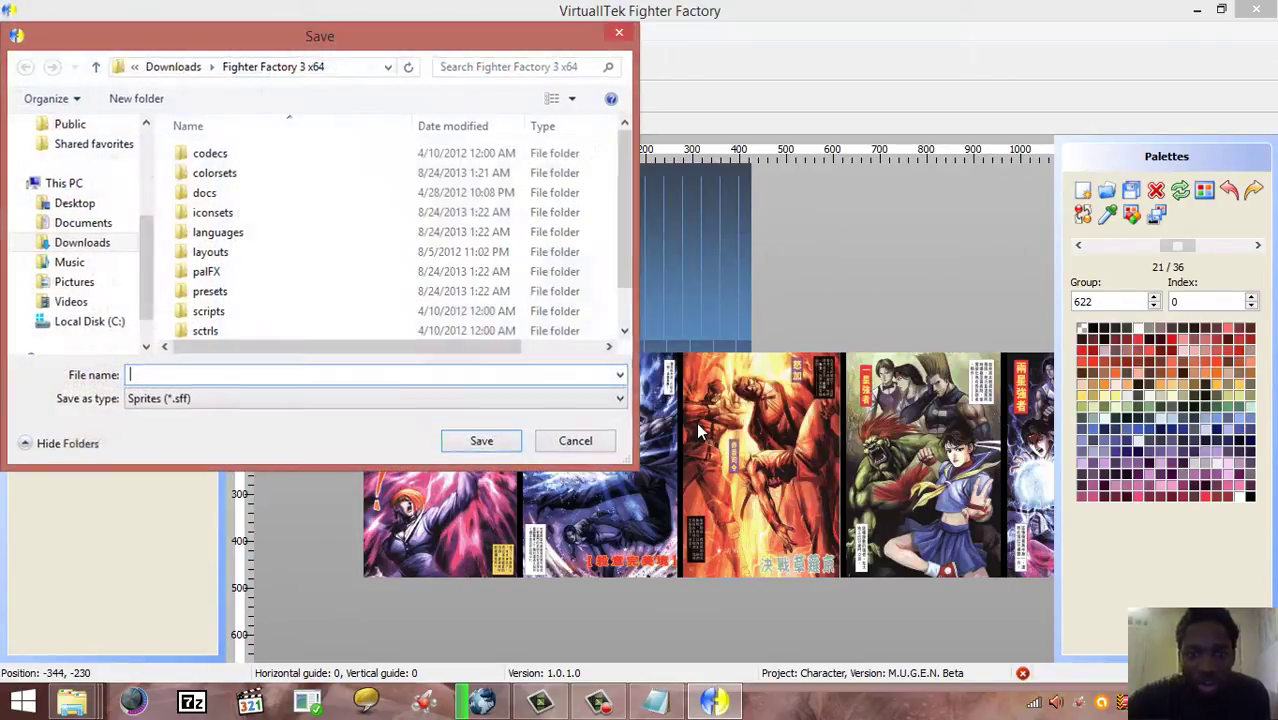
click(92, 205)
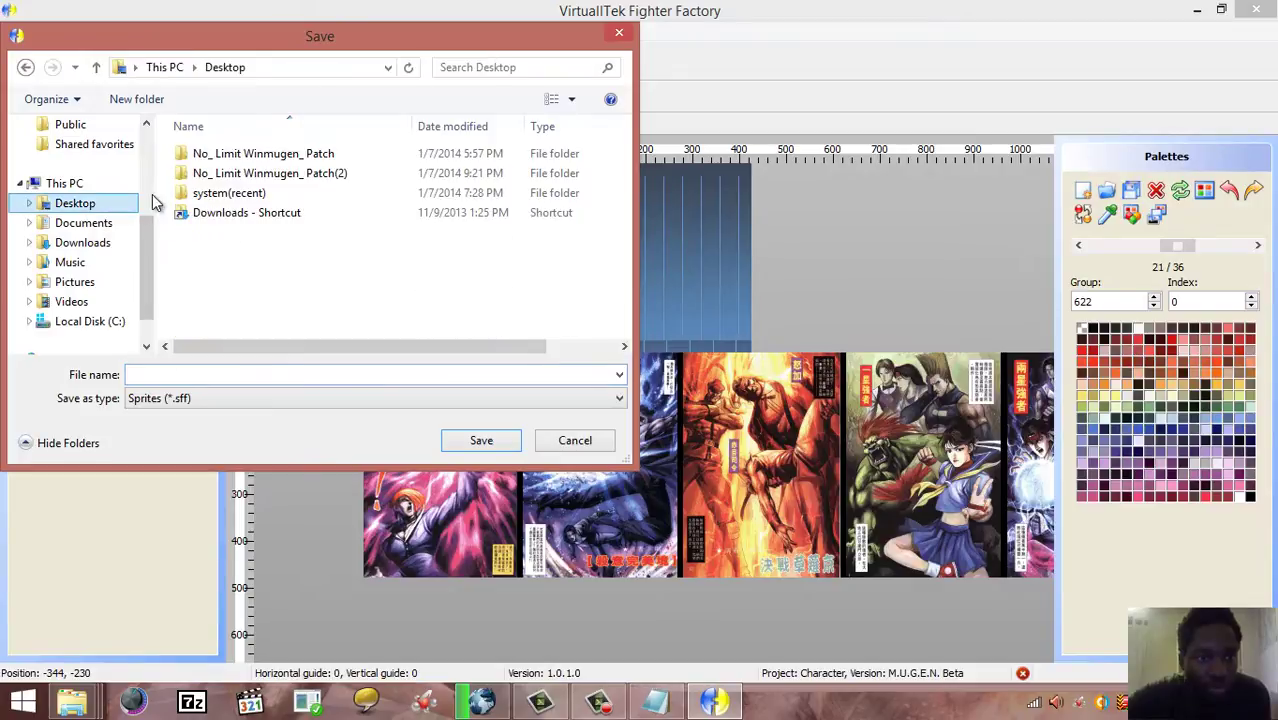
double_click(200, 176)
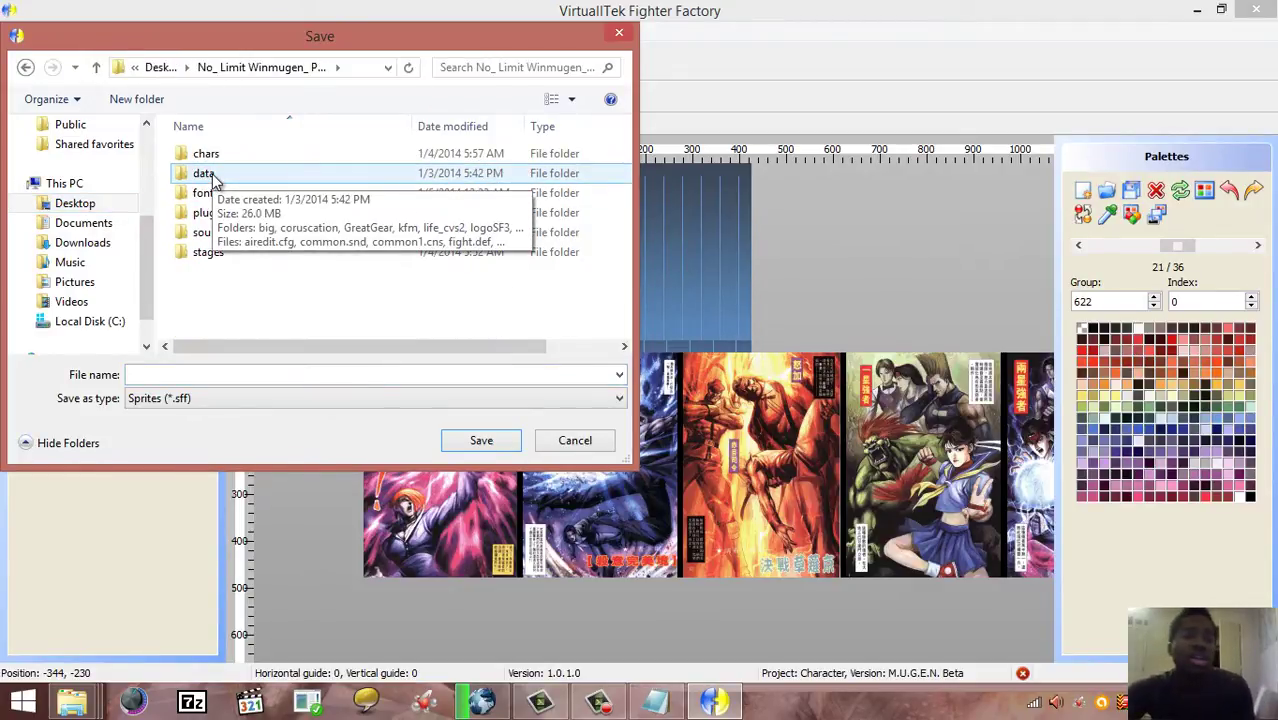
double_click(212, 177)
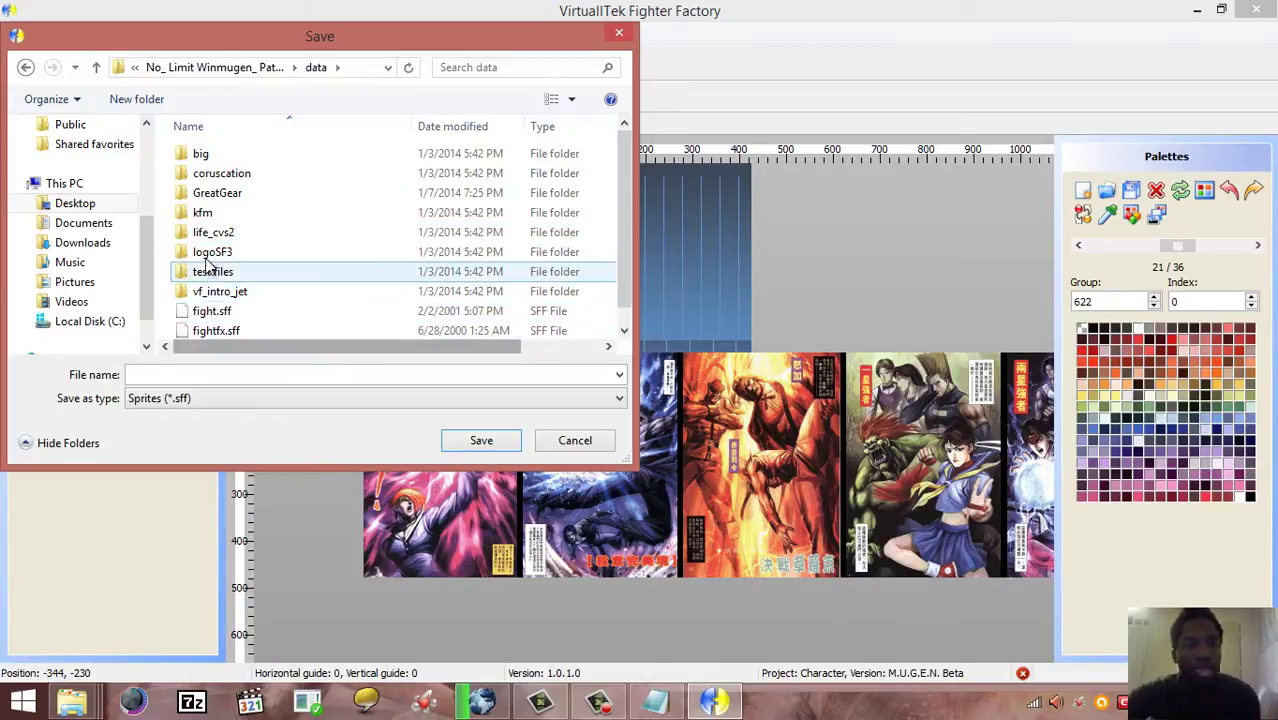
double_click(213, 192)
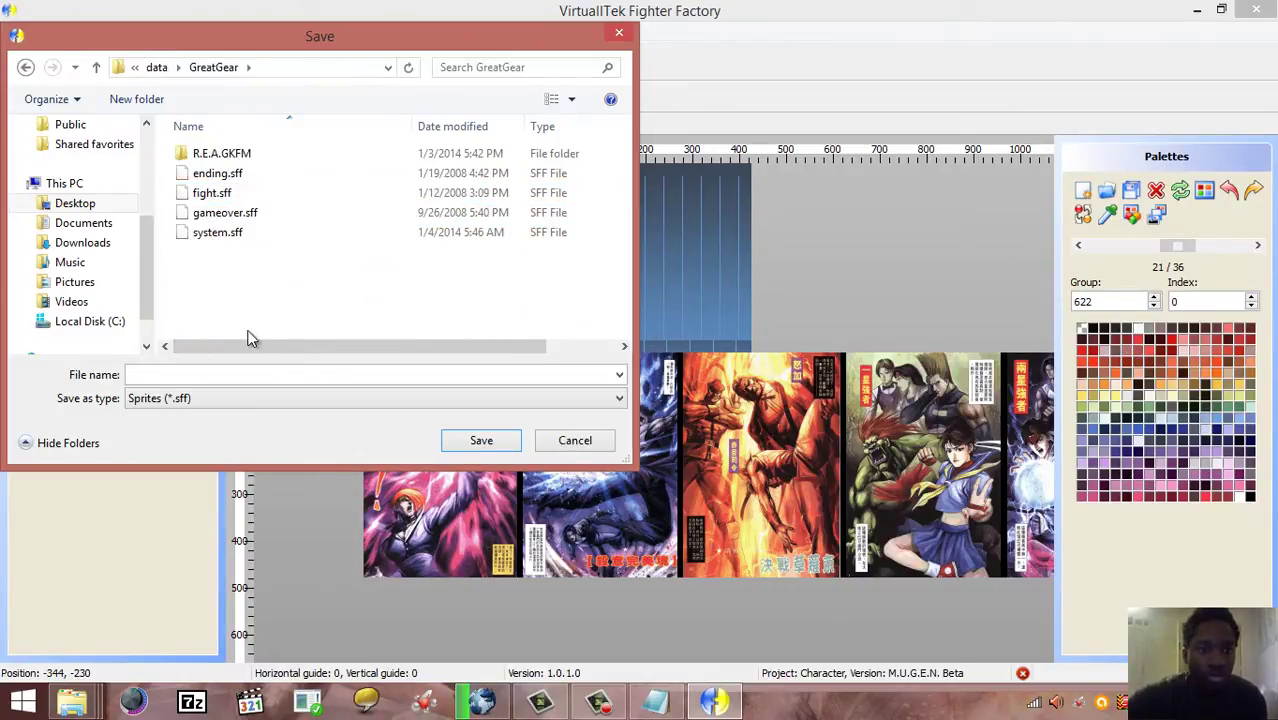
click(247, 374)
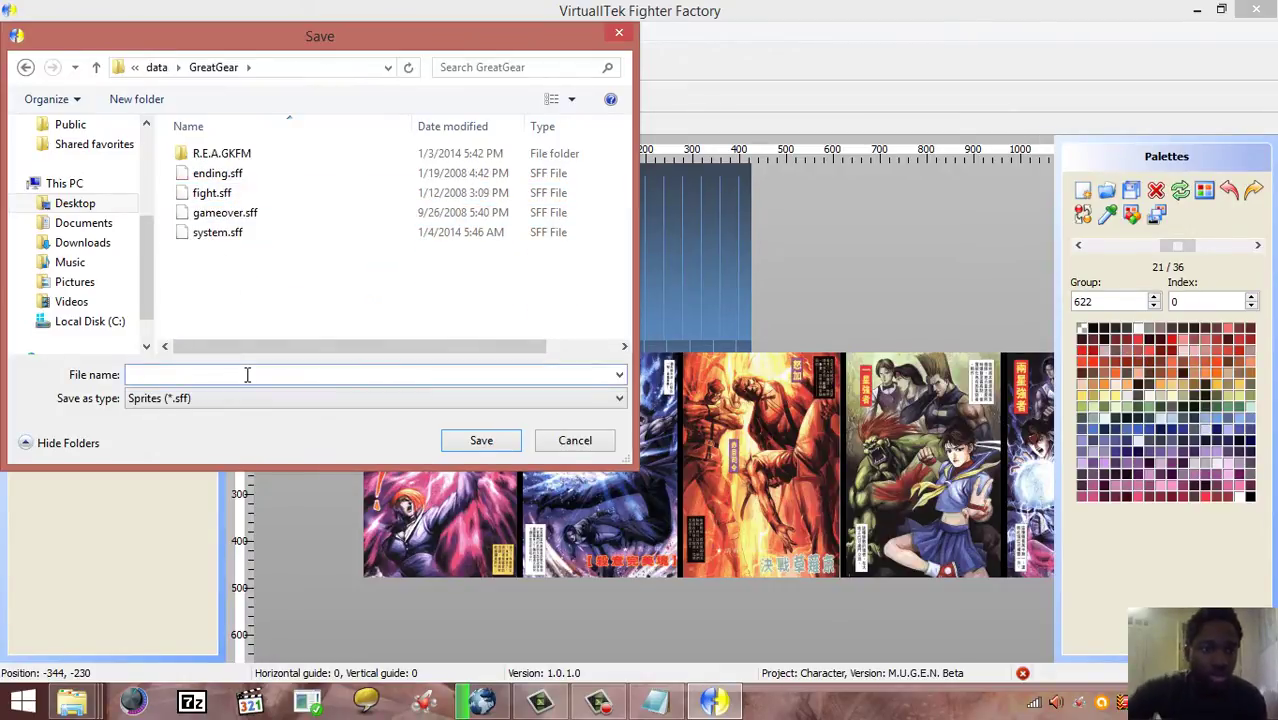
text(system.sff)
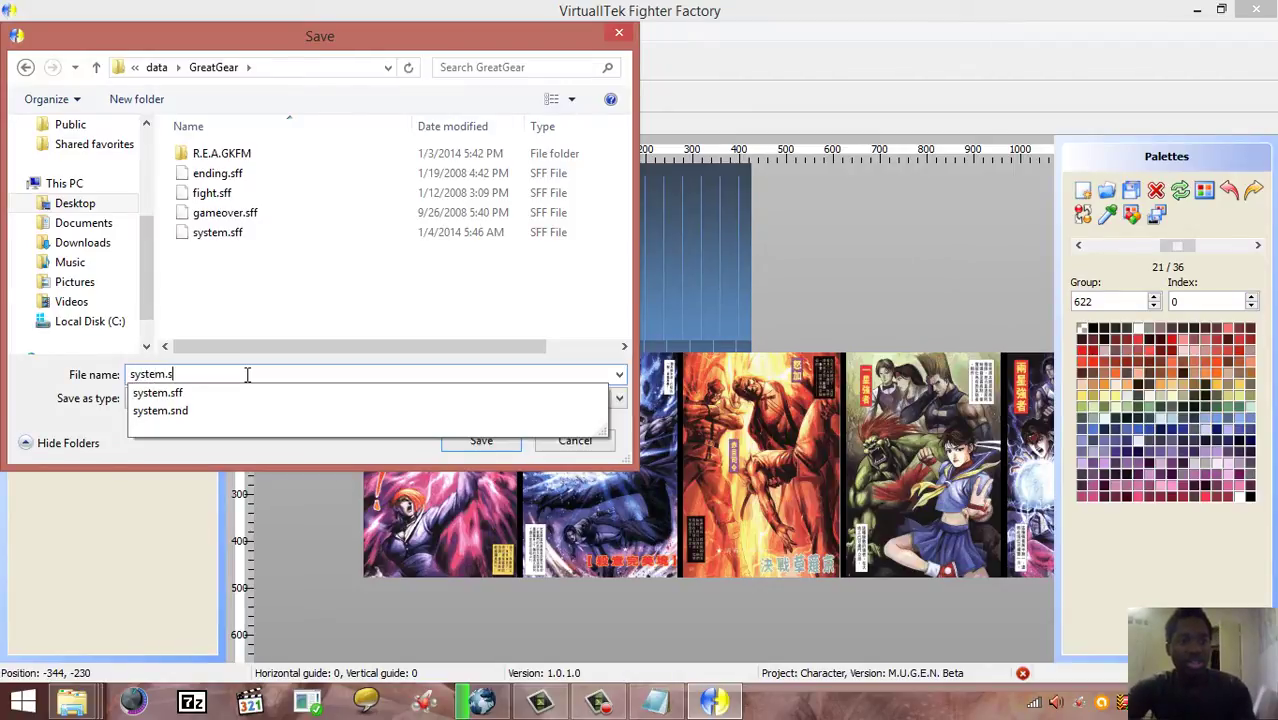
click(473, 439)
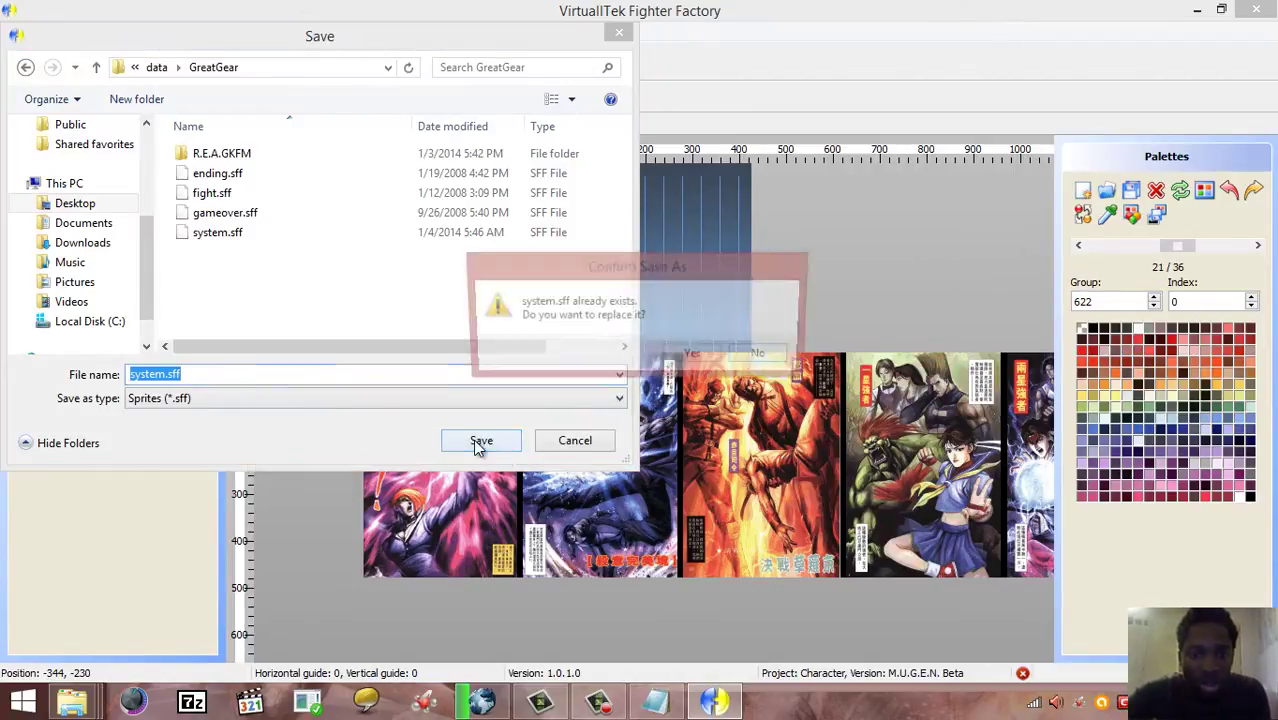
click(672, 360)
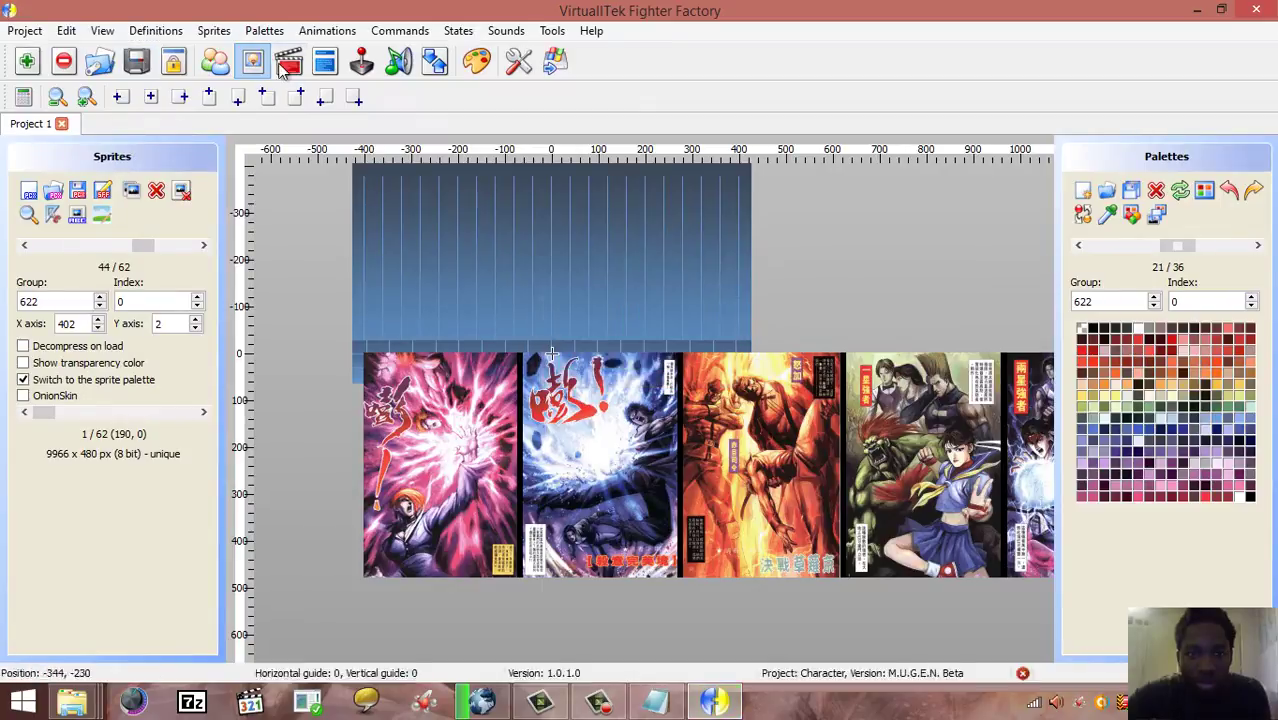
Step: Close all projects and minimize Fighter Factory
click(212, 30)
click(30, 30)
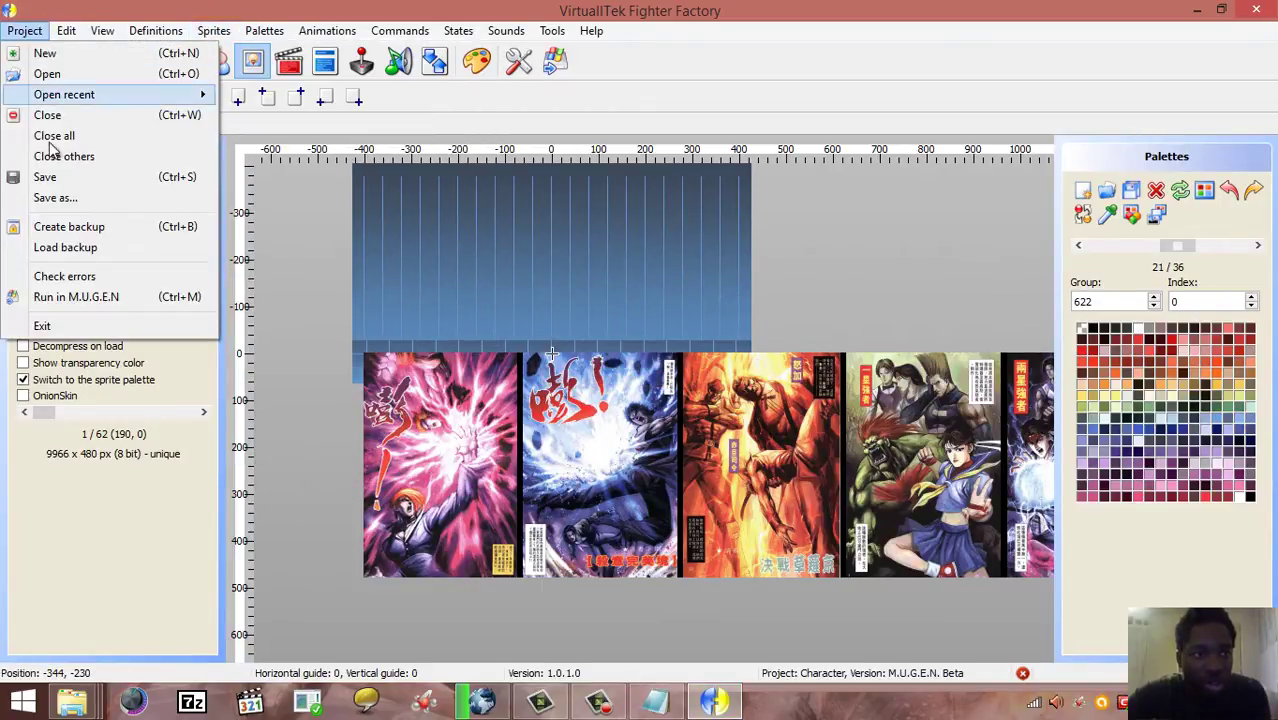
click(50, 136)
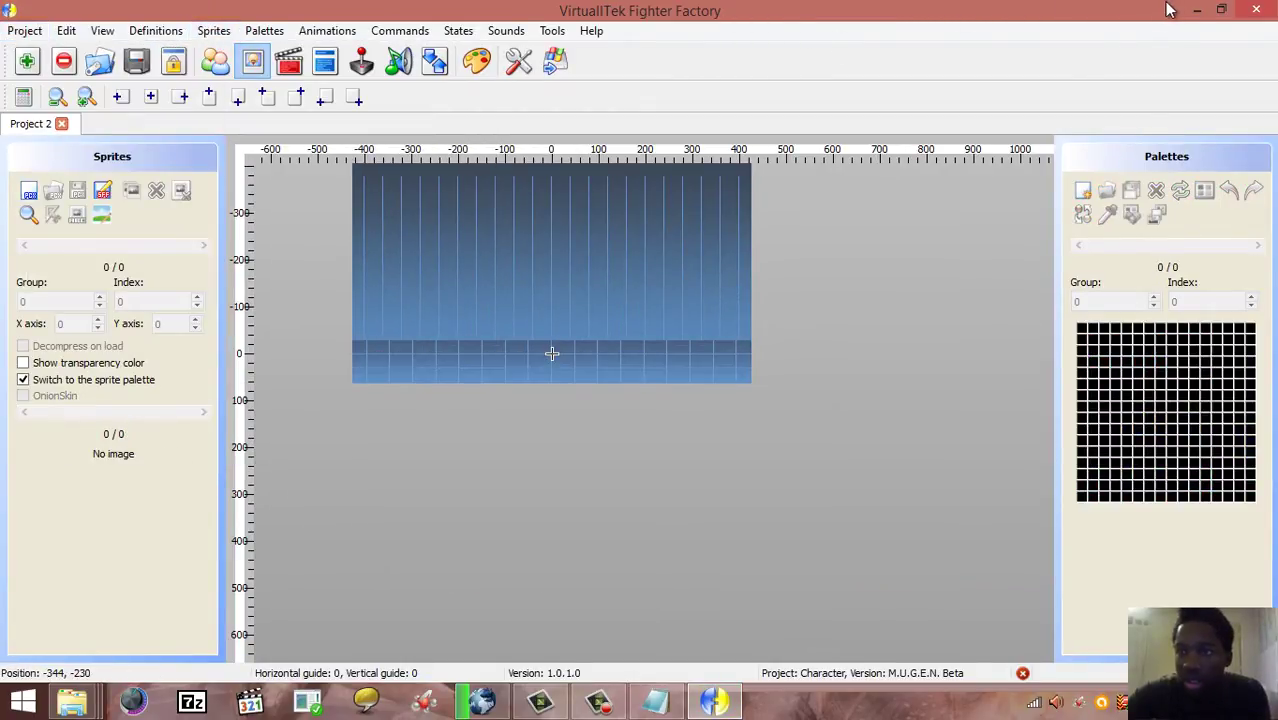
click(1196, 12)
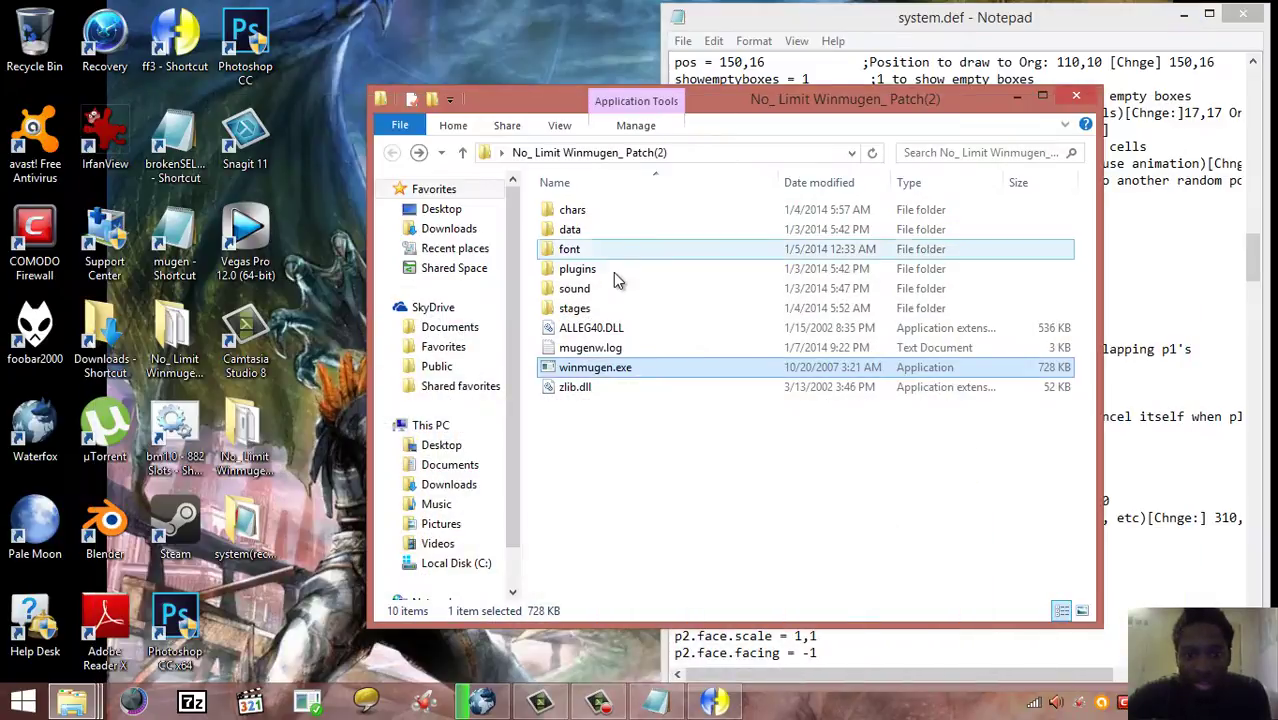
double_click(588, 368)
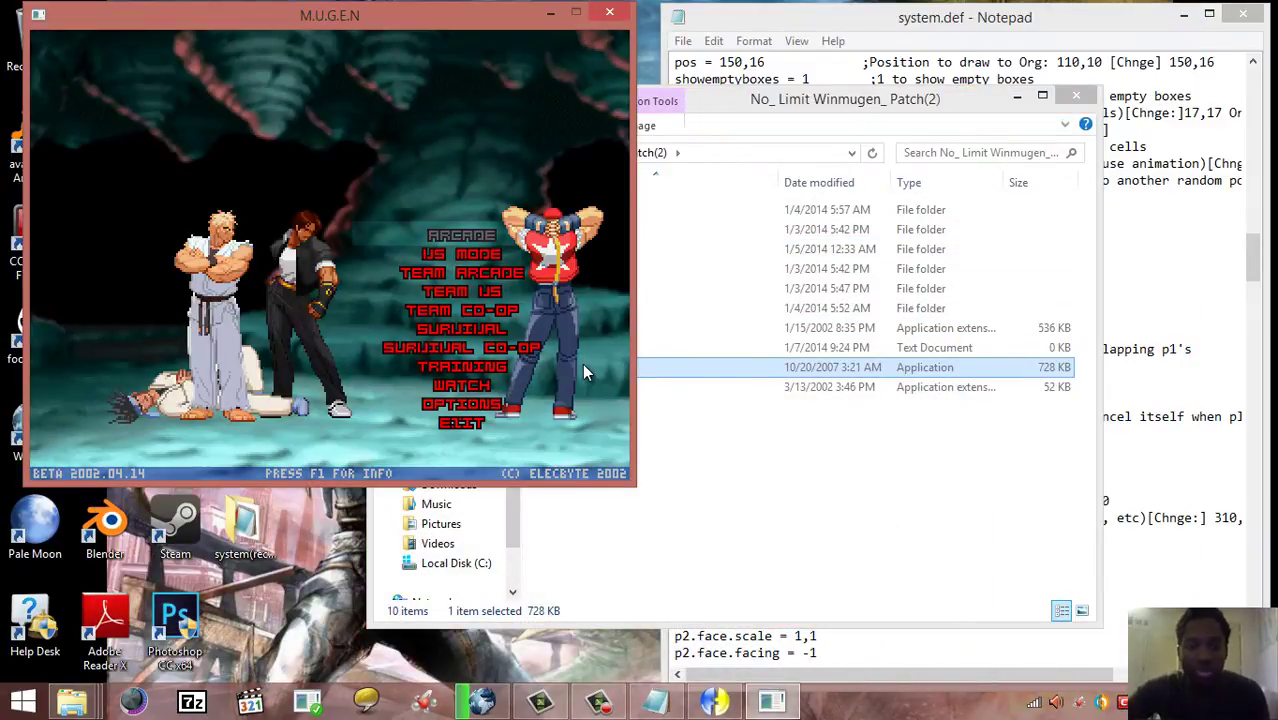
key(Up)
key(Return)
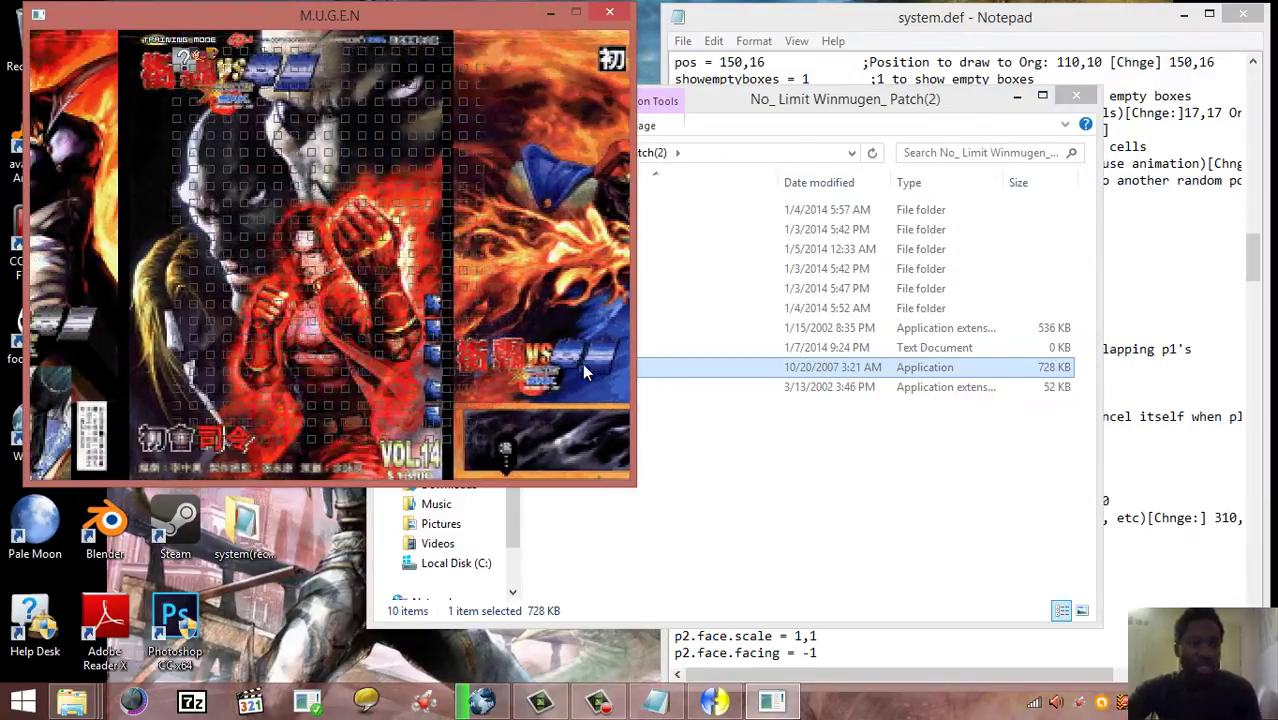
key(Escape)
key(Escape)
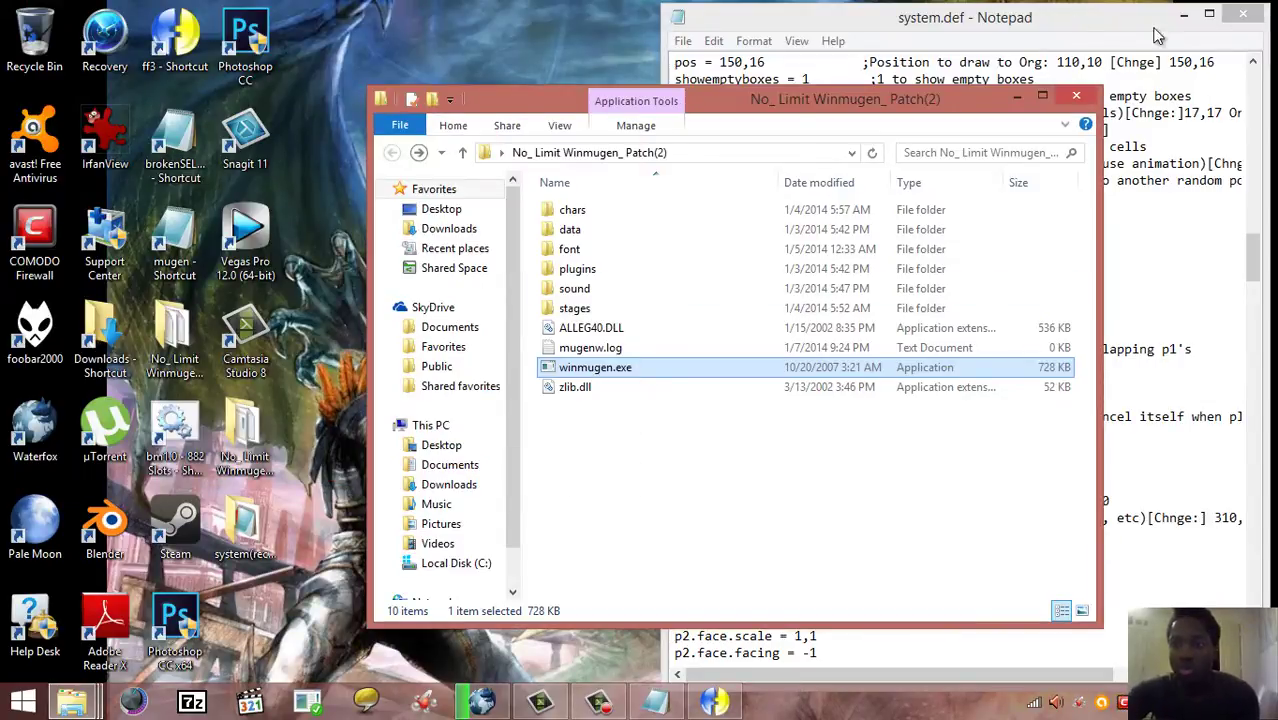
click(1110, 10)
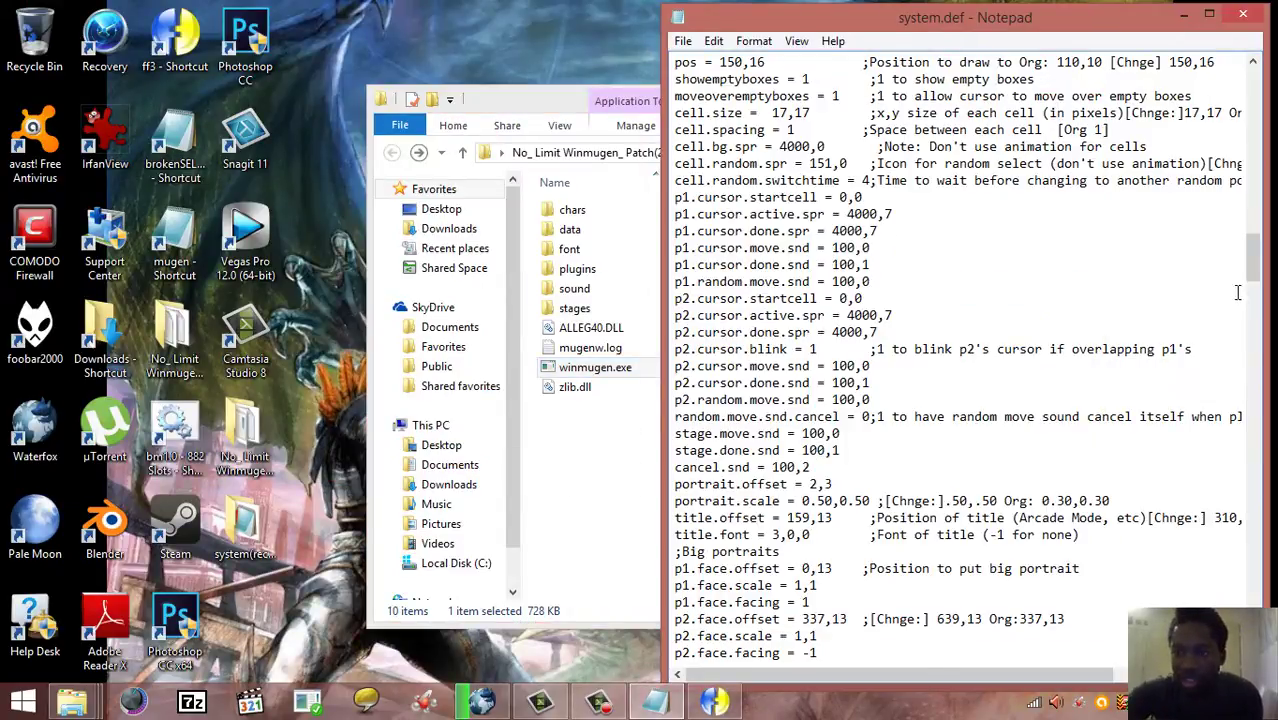
Step: Change the p2.face.offset x value from 337 to 639
drag(1255, 283, 1256, 275)
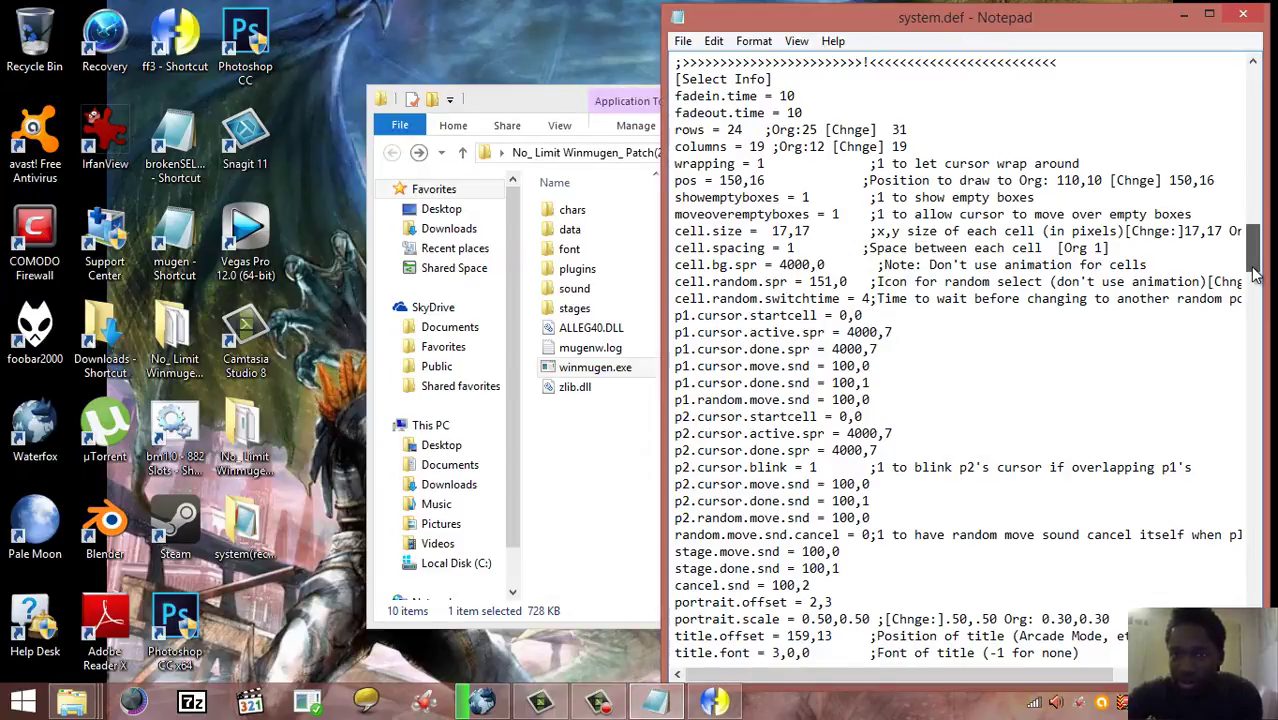
drag(1256, 278, 1250, 303)
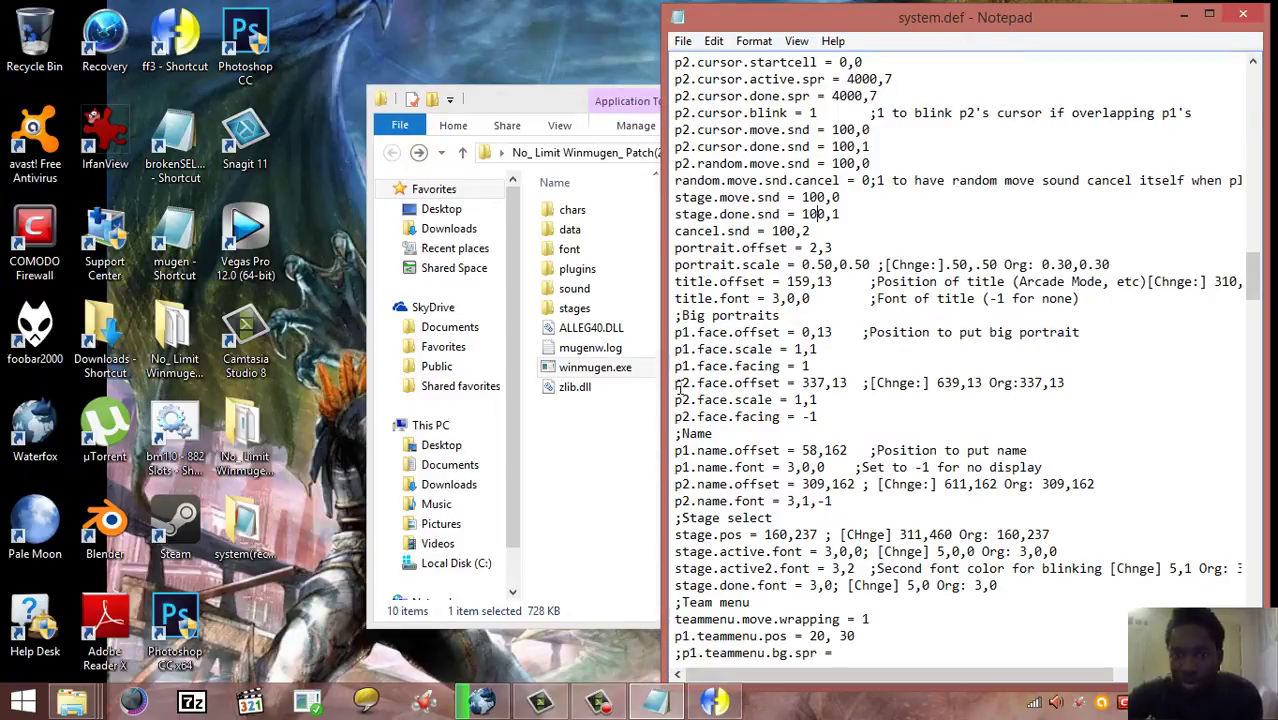
drag(676, 383, 744, 388)
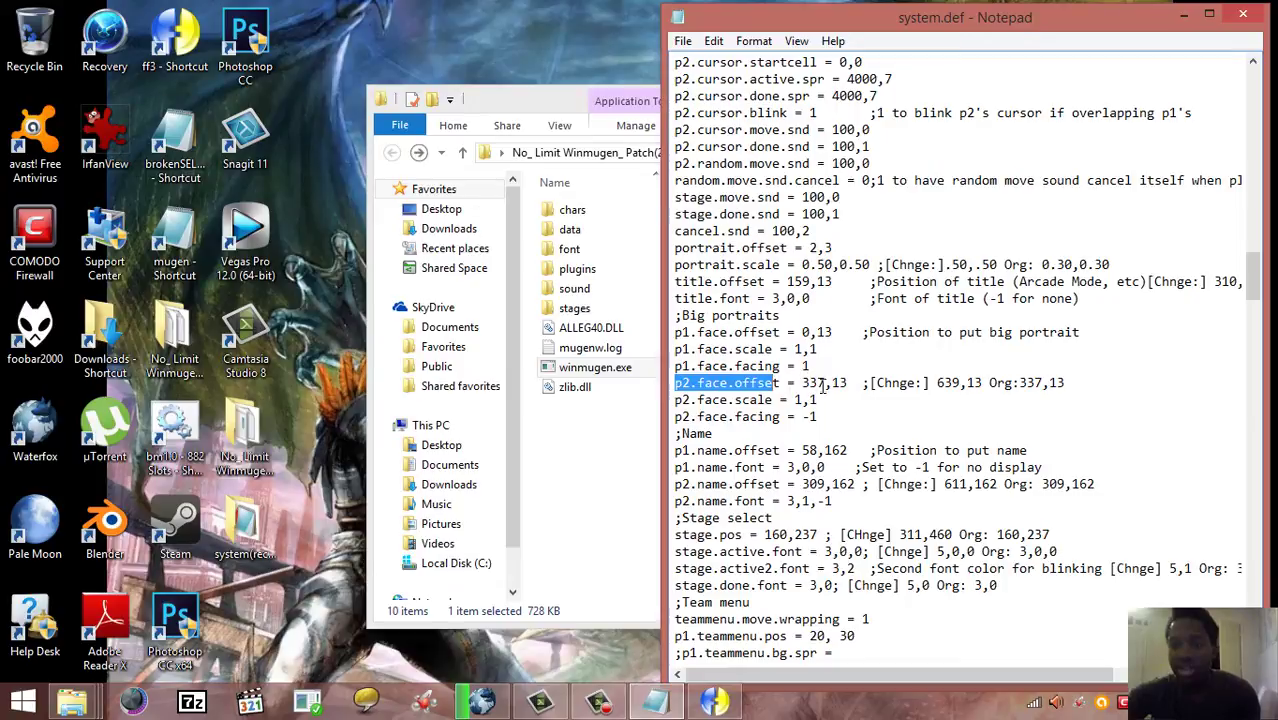
drag(803, 383, 822, 386)
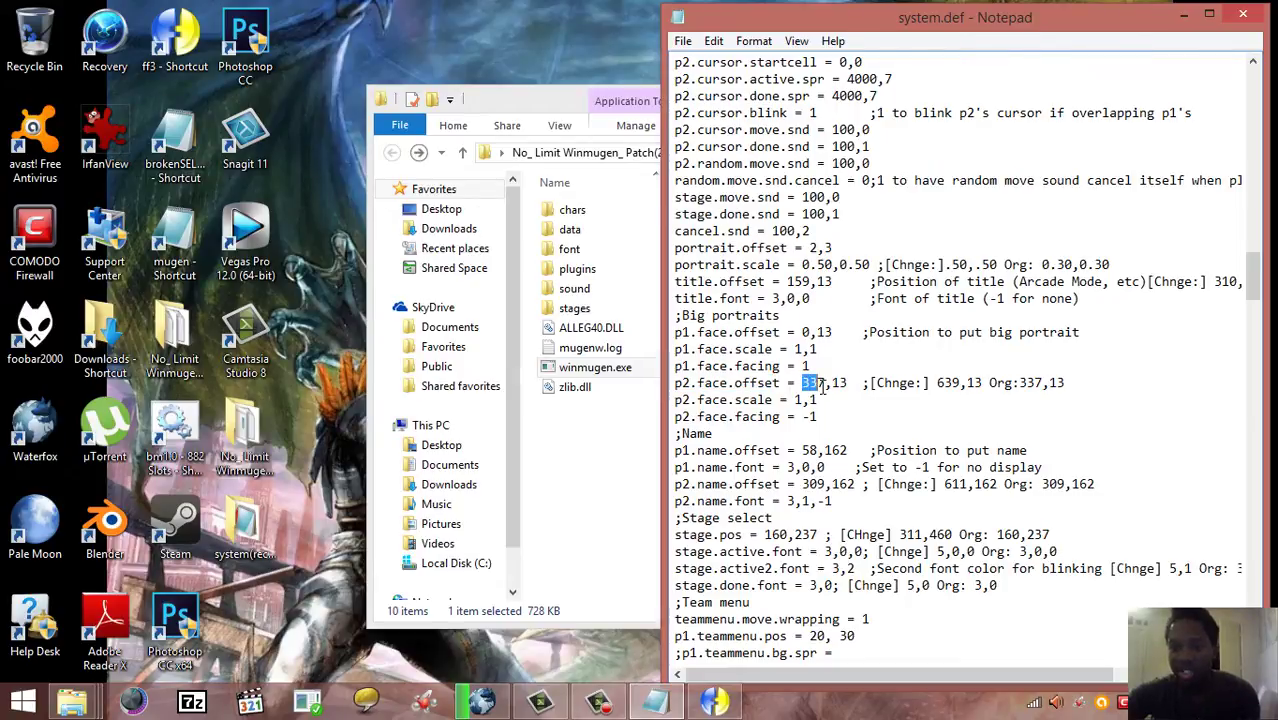
text(639)
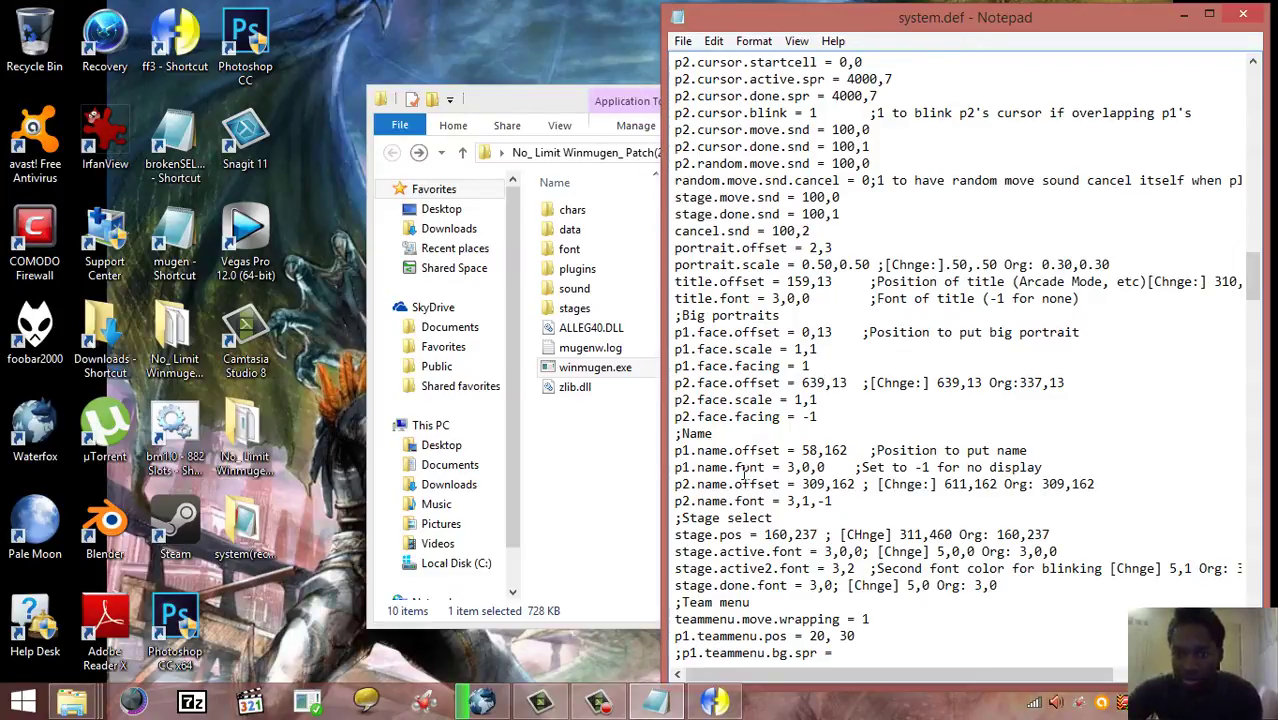
Step: Change the p2.name.offset x value from 309 to 611 and save system.def
drag(678, 487, 746, 487)
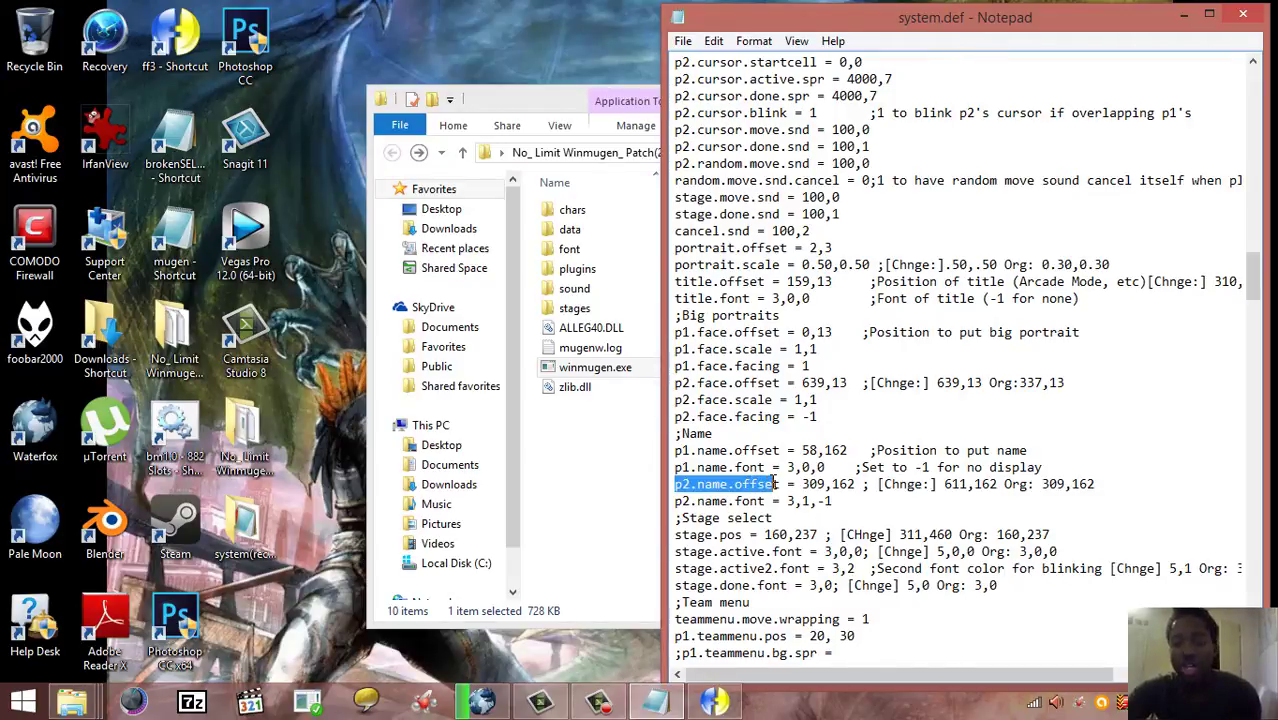
drag(802, 484, 819, 485)
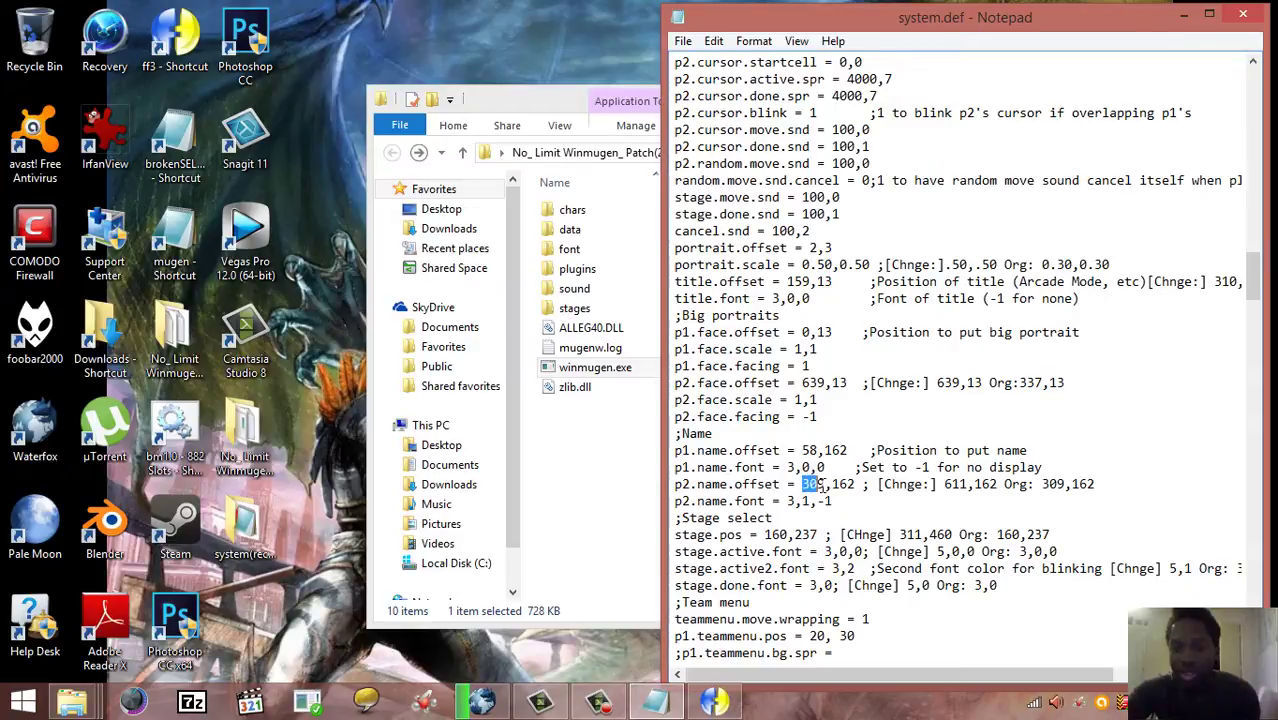
text(611)
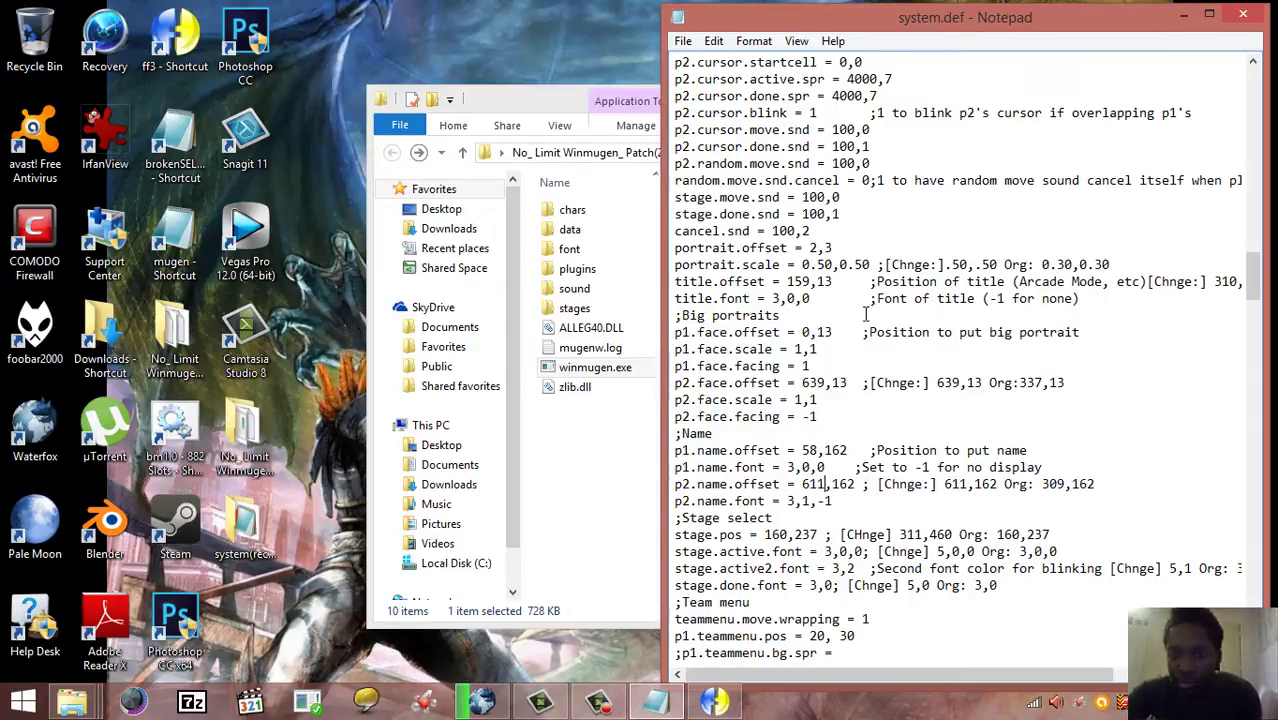
click(683, 41)
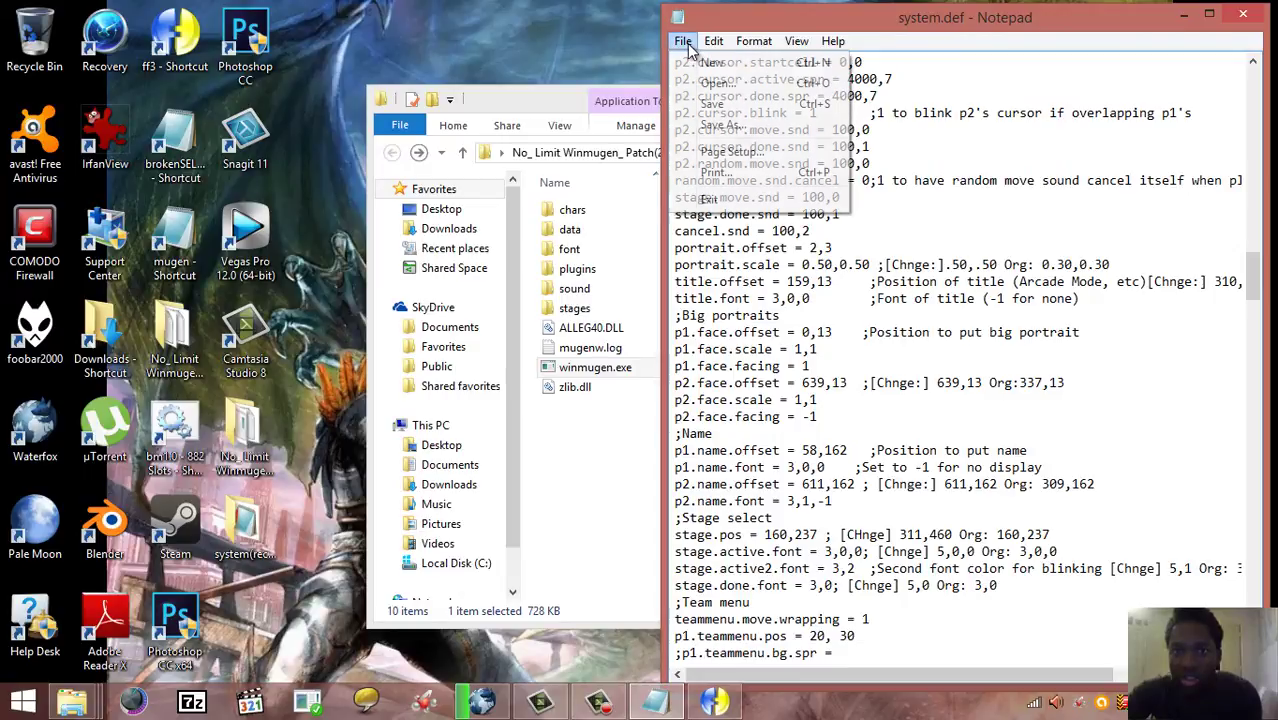
click(711, 104)
Step: Launch MUGEN and start a Training match with two fighters, then return to system.def
double_click(586, 370)
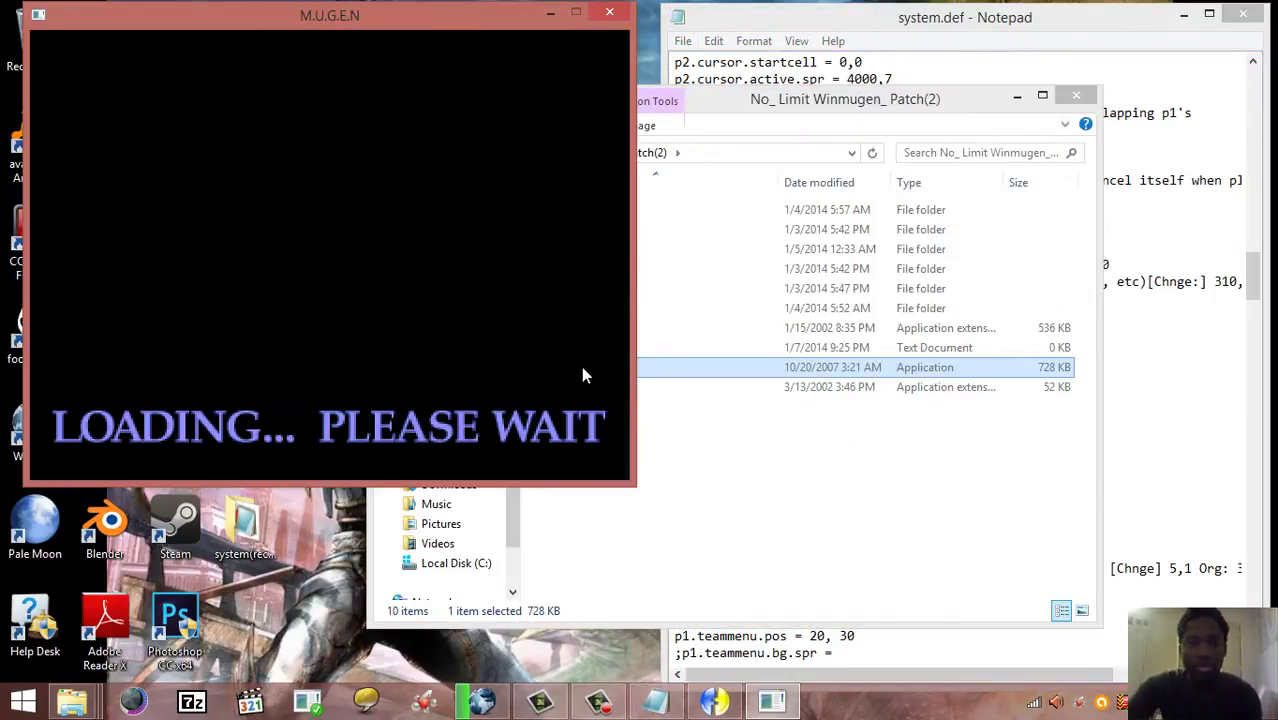
key(Up)
key(Up)
key(Up)
key(Return)
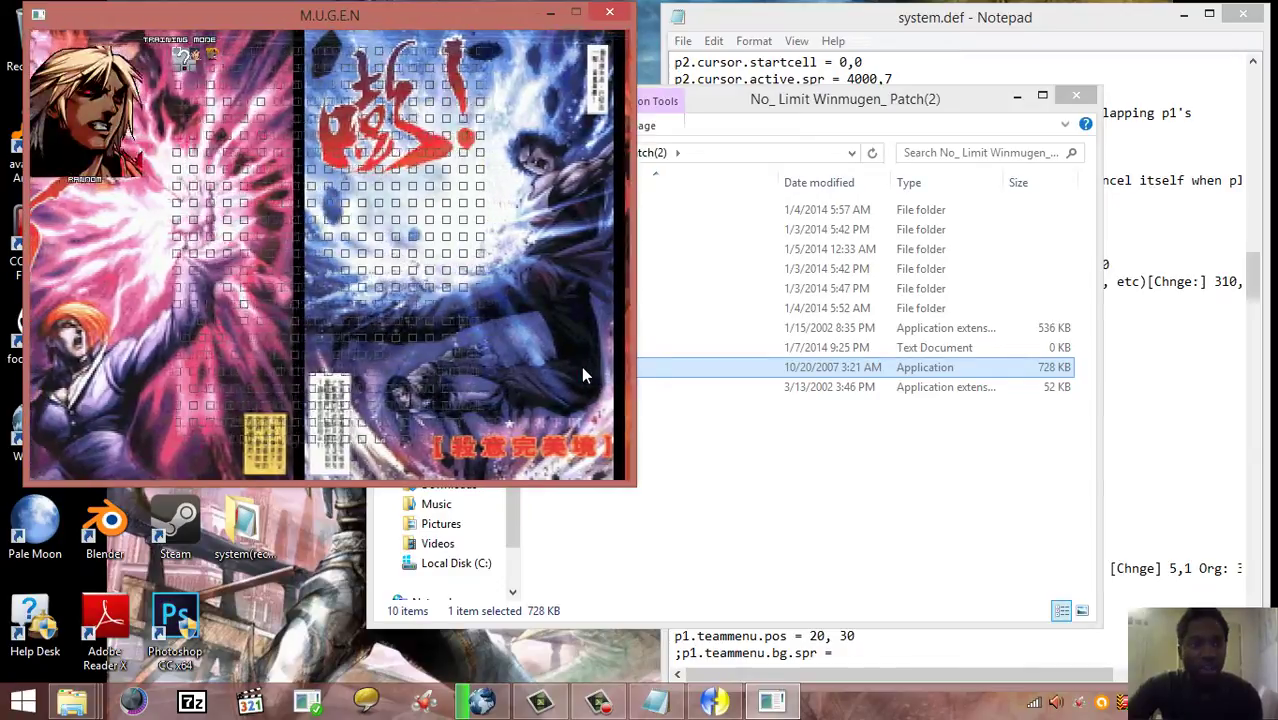
key(Return)
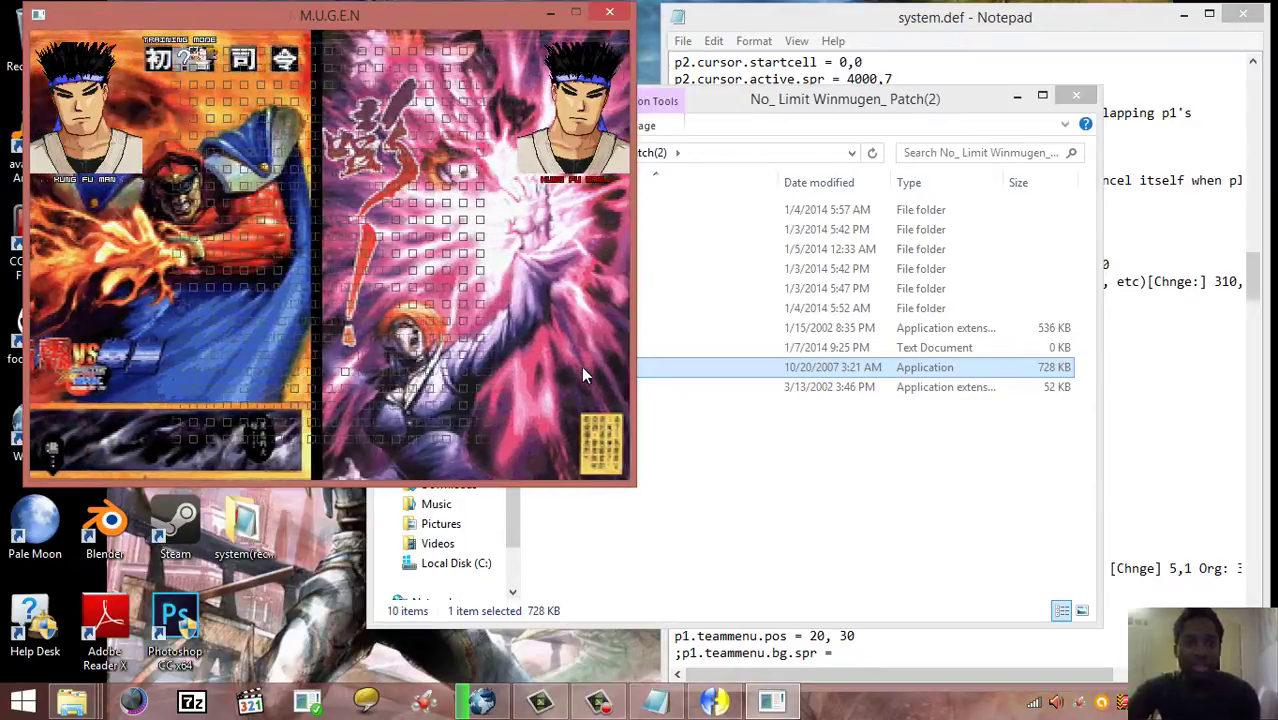
key(Right)
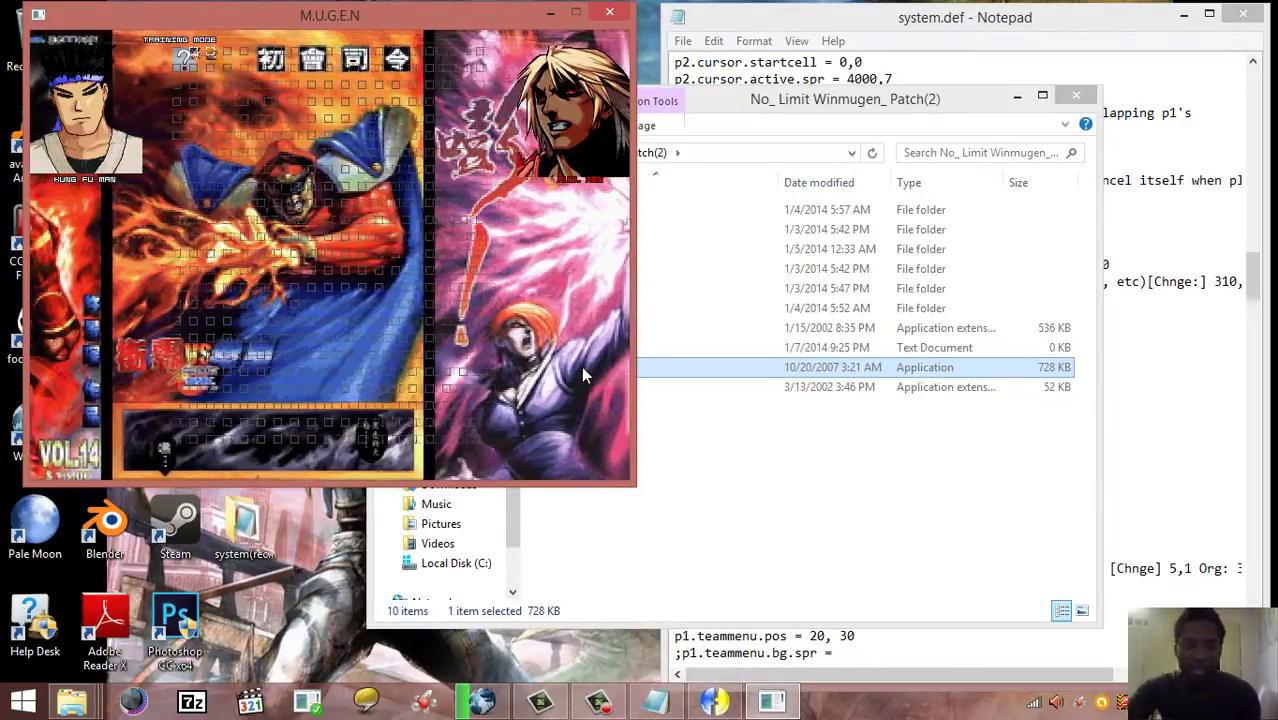
key(Return)
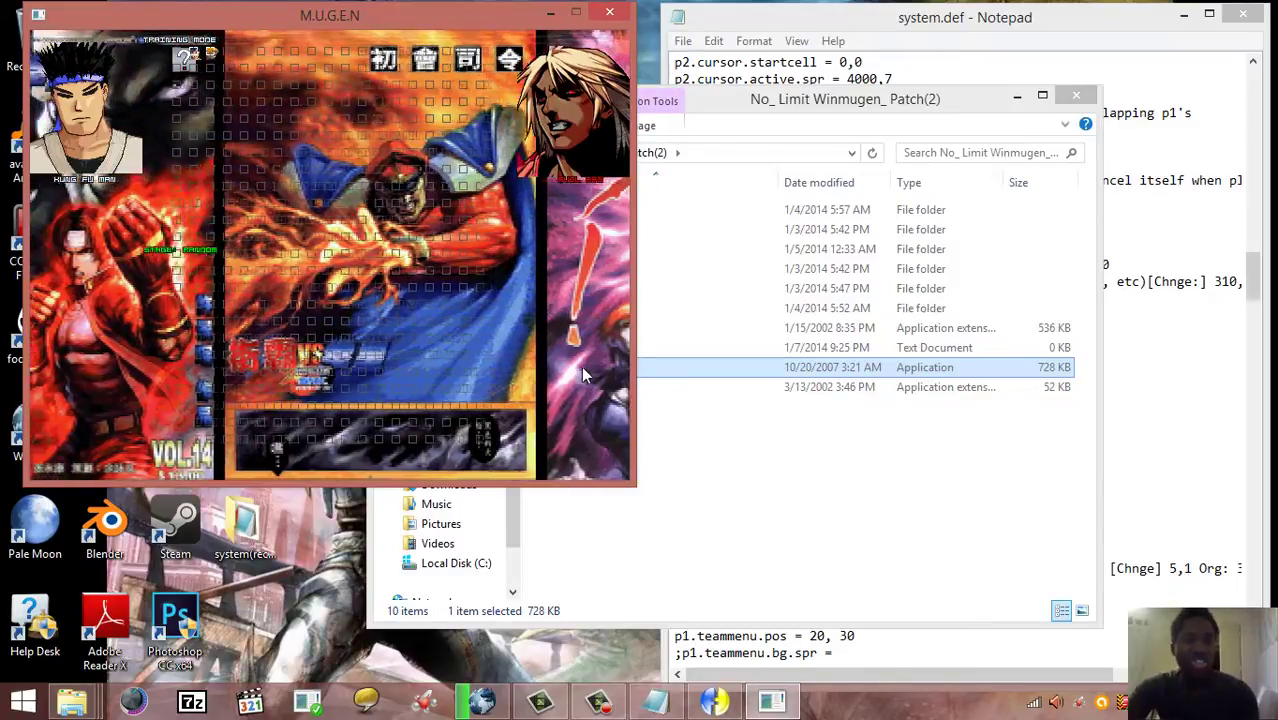
key(Return)
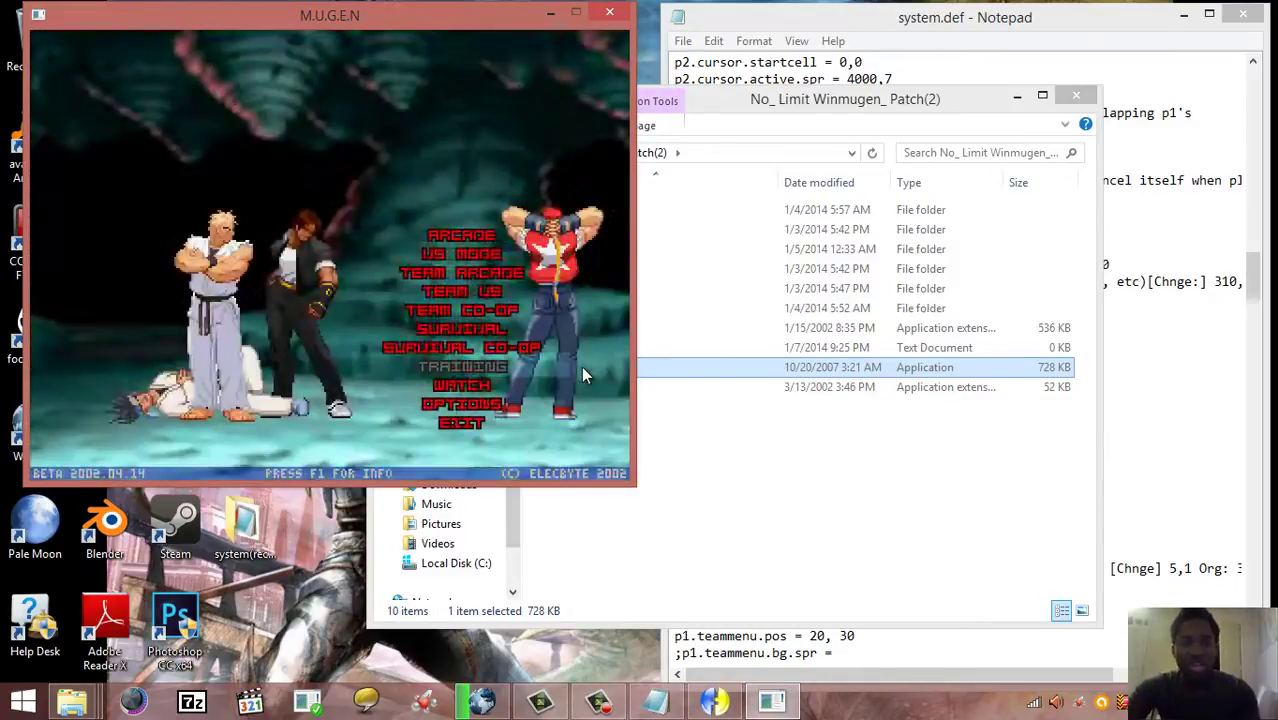
click(1097, 32)
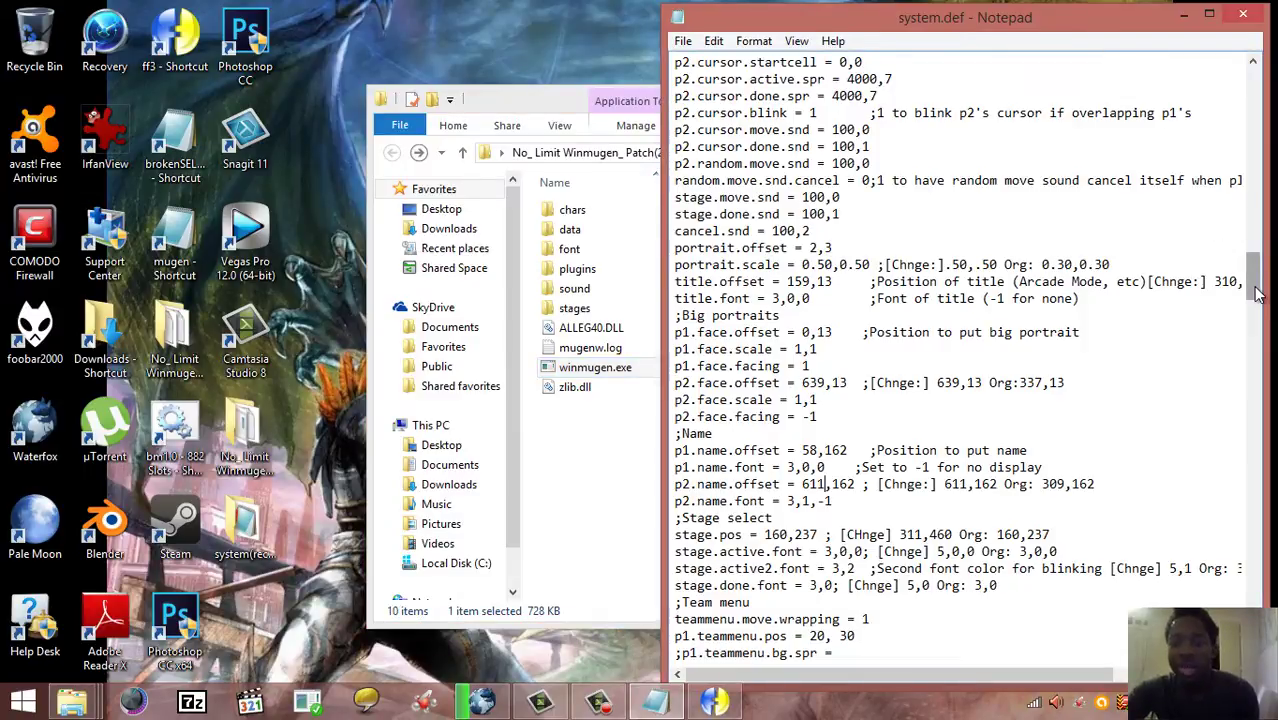
Step: Switch the stage-select font lines in system.def from font 3 to font 5
mouse_move(1258, 292)
mouse_down()
mouse_move(1261, 238)
mouse_move(1266, 304)
mouse_up()
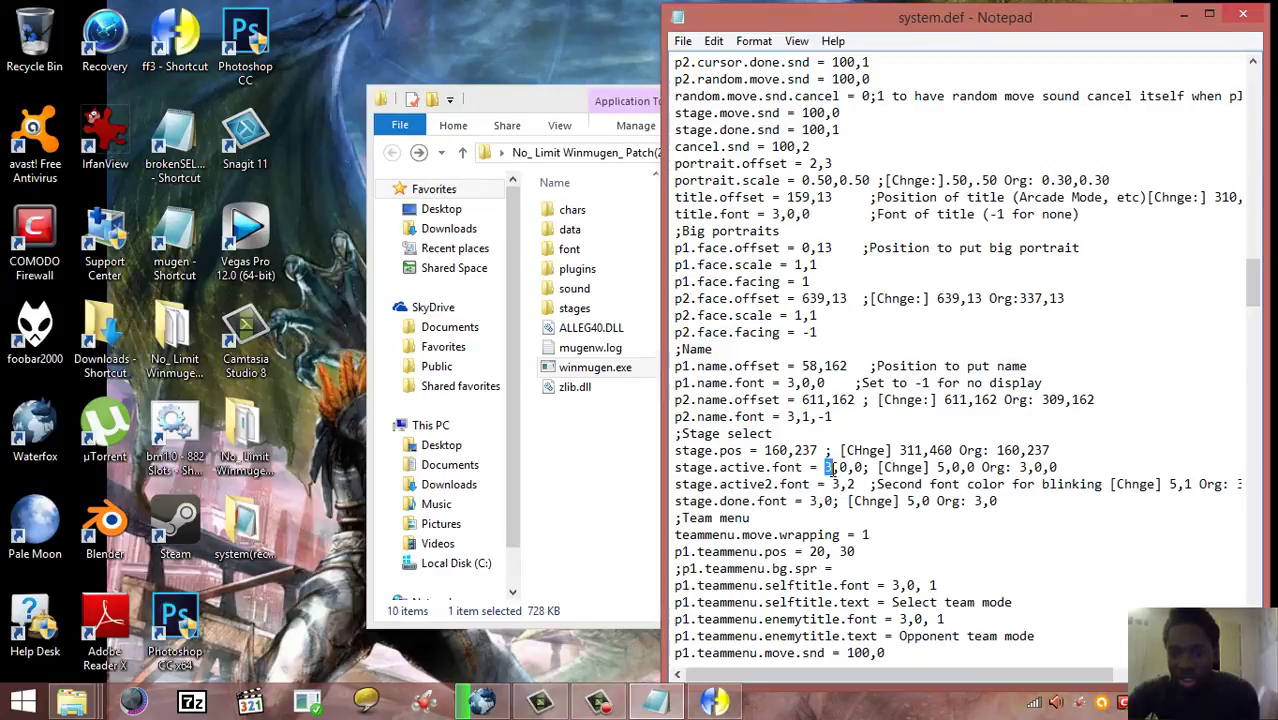
click(841, 469)
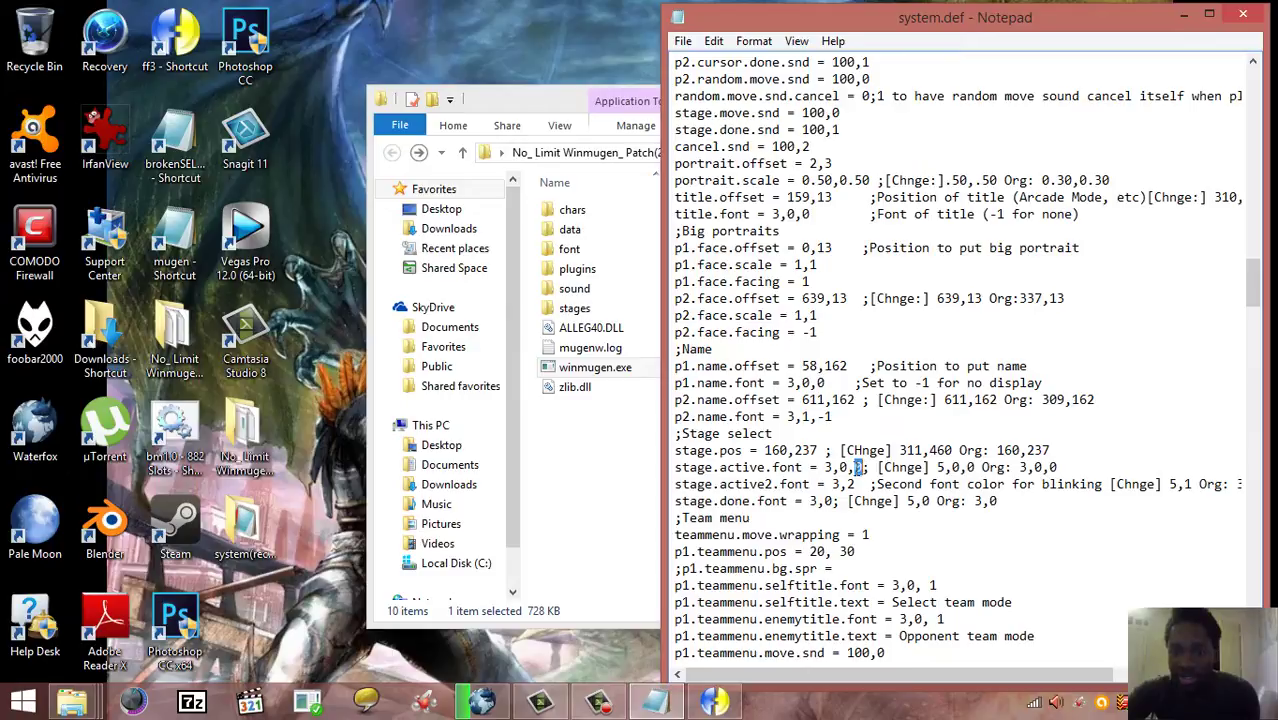
click(841, 467)
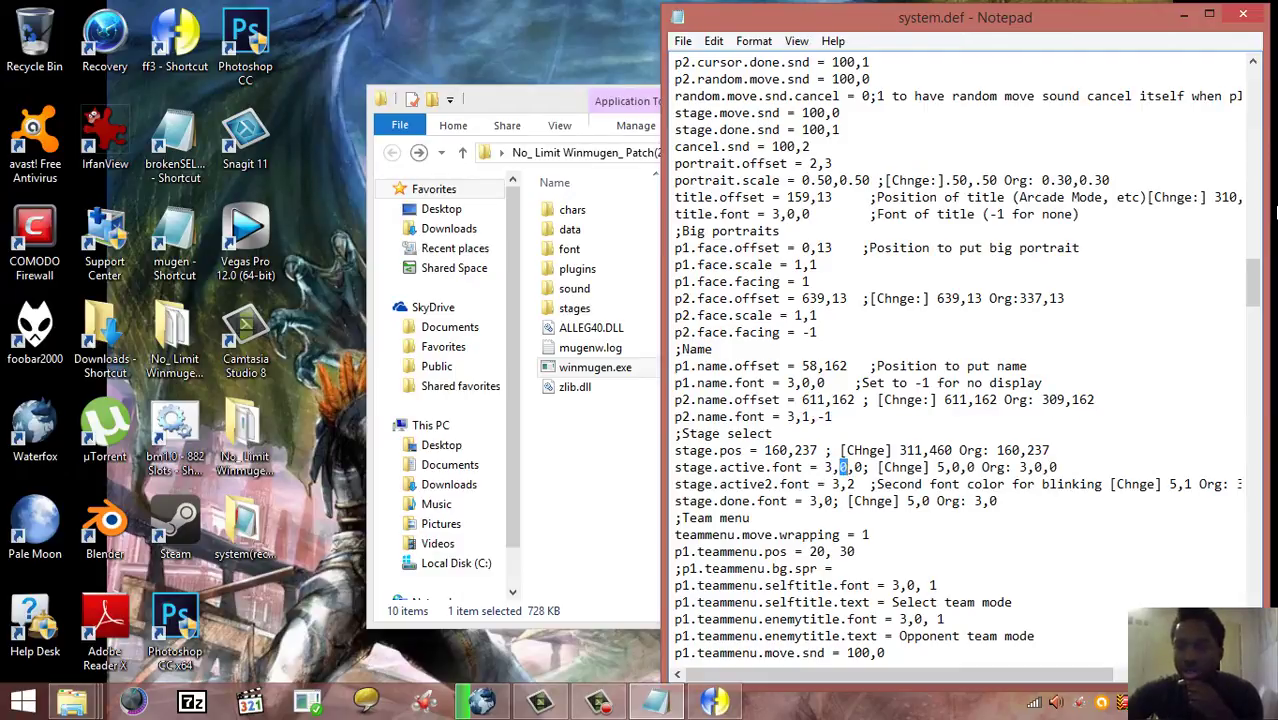
drag(1256, 268, 1256, 75)
drag(853, 366, 672, 370)
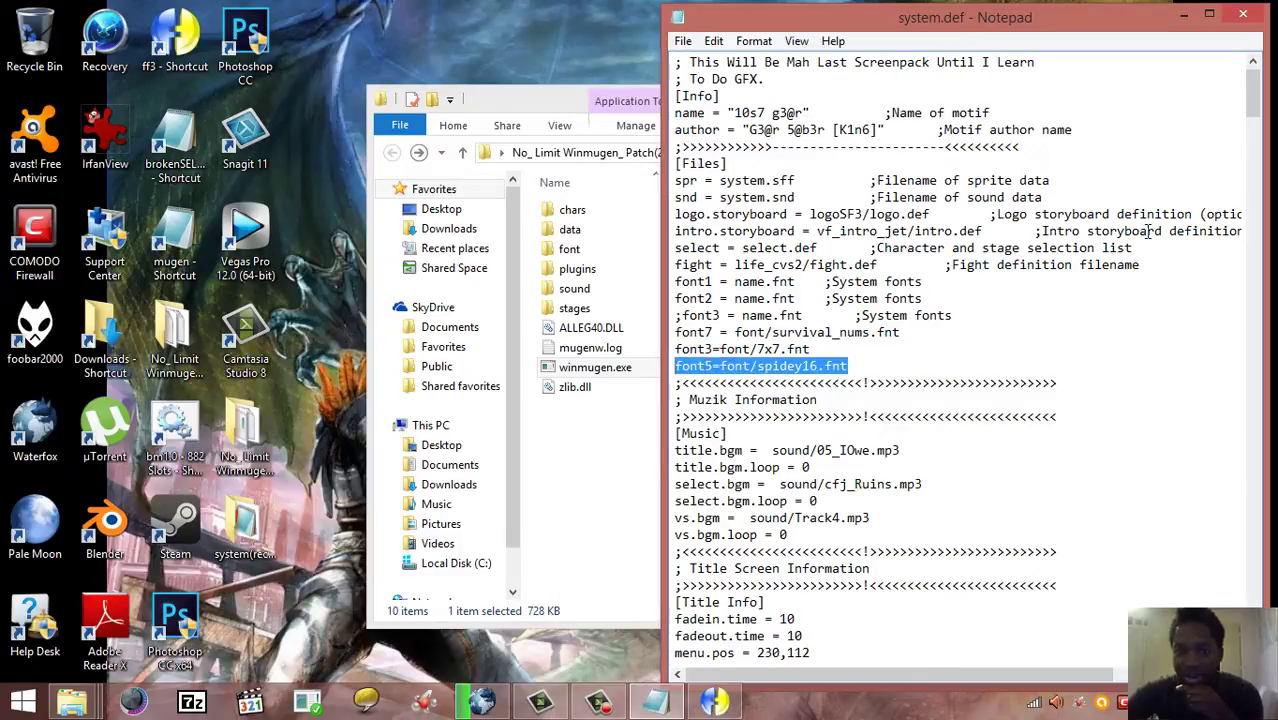
drag(1270, 96, 1260, 283)
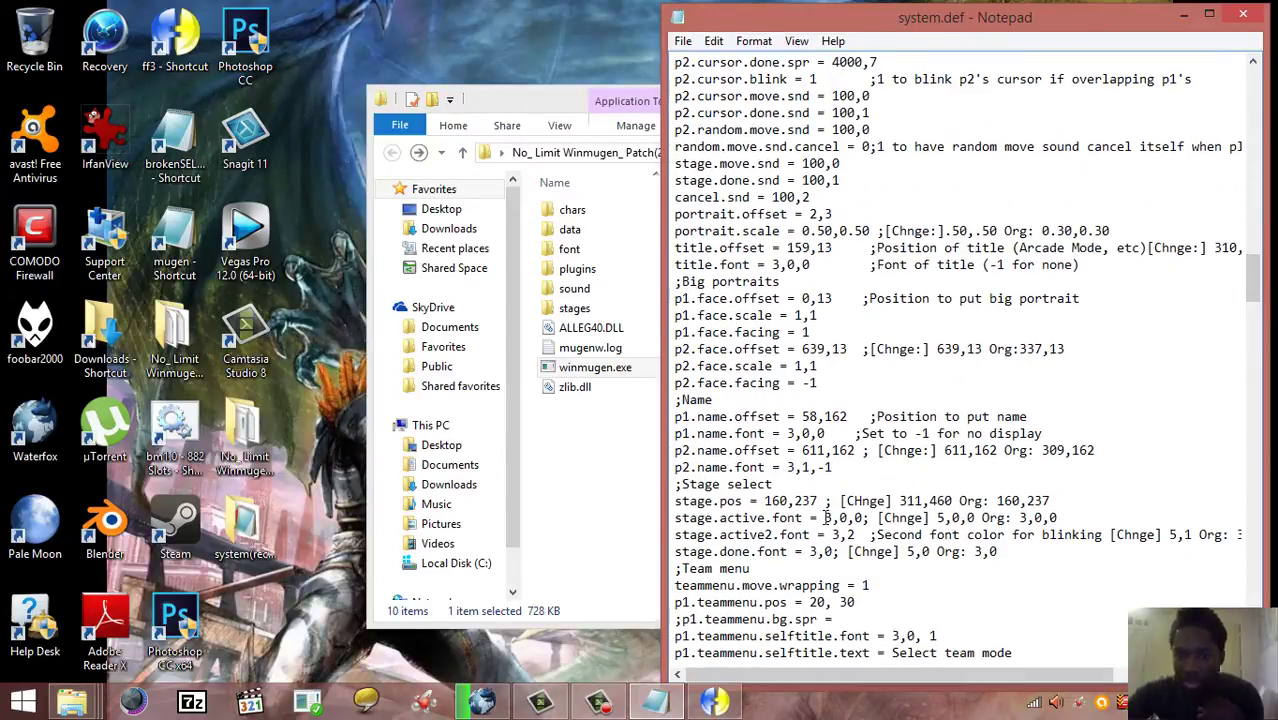
drag(826, 517, 835, 517)
text(5)
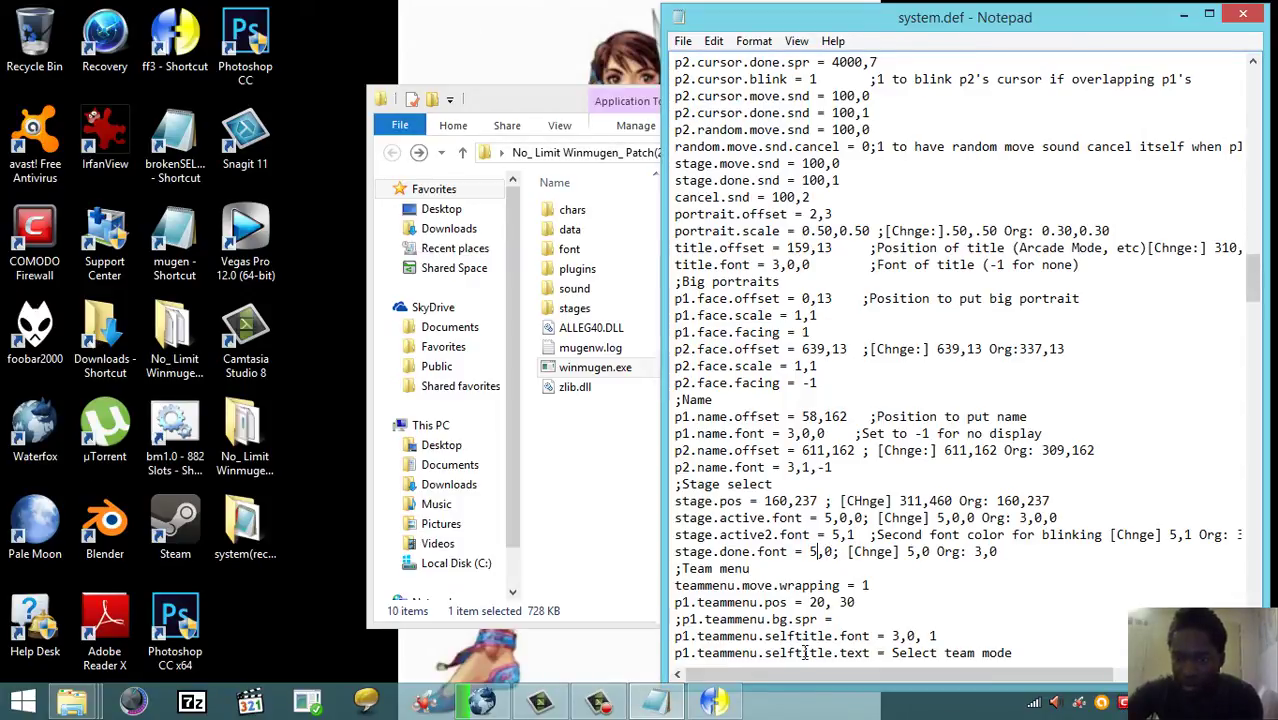
mouse_move(818, 676)
mouse_down()
mouse_move(856, 672)
mouse_move(800, 670)
mouse_up()
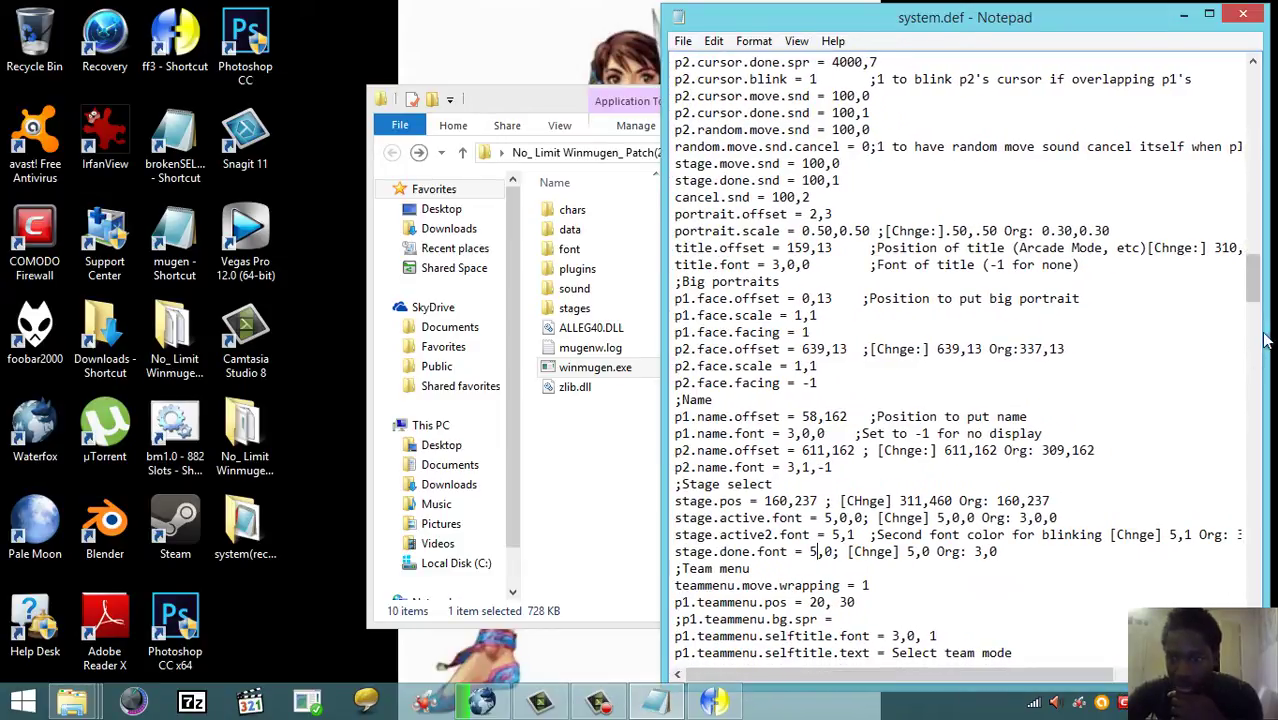
Step: Set p2.teammenu.pos to 601, 30 and save system.def
drag(1253, 297, 1254, 335)
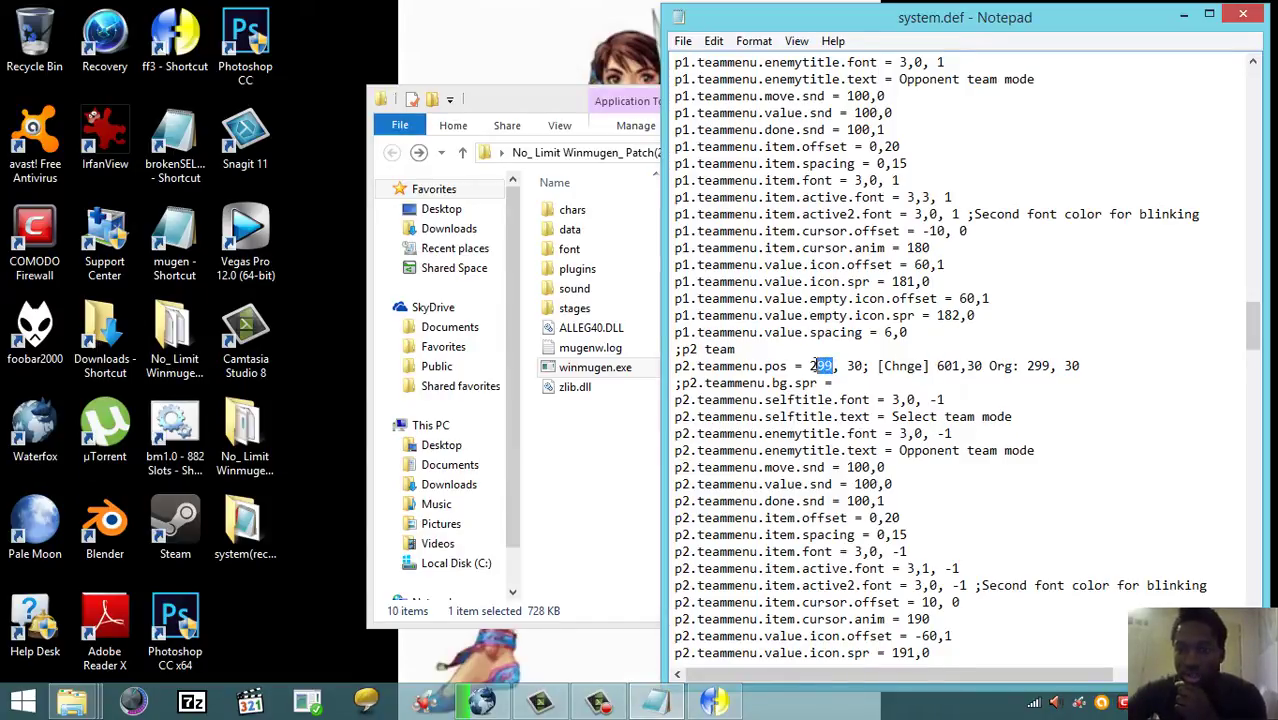
text(601)
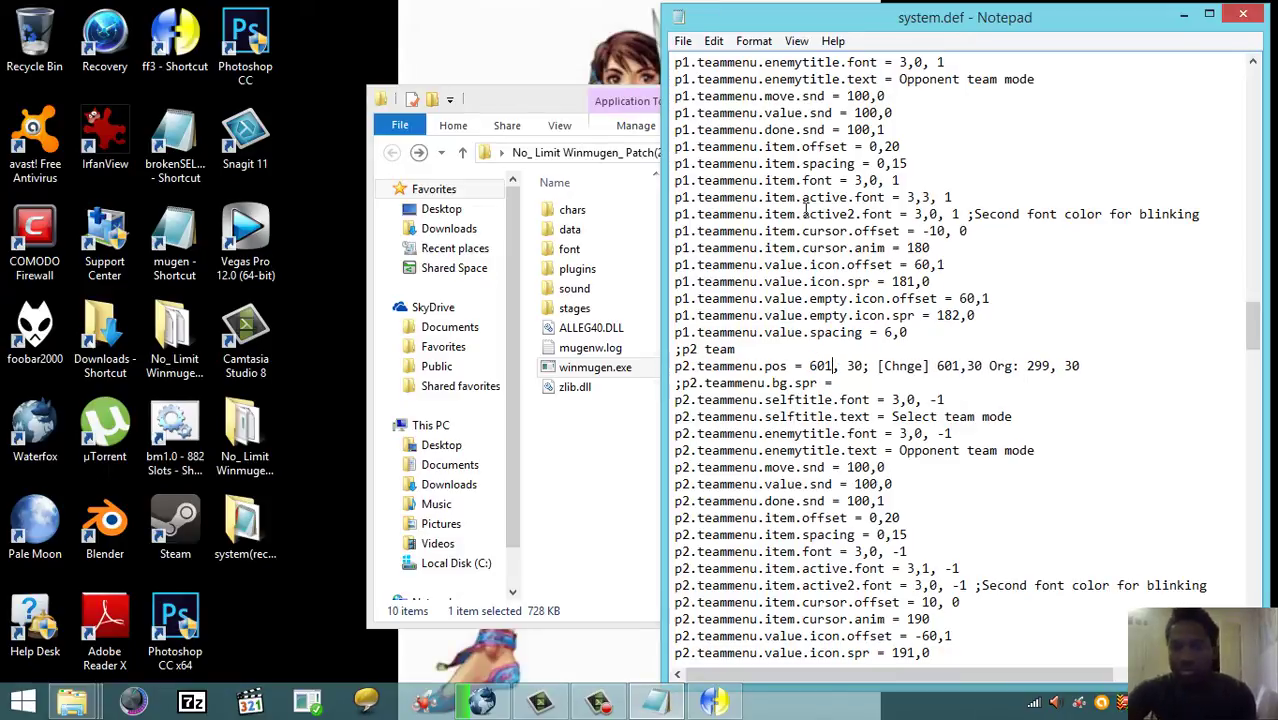
click(682, 41)
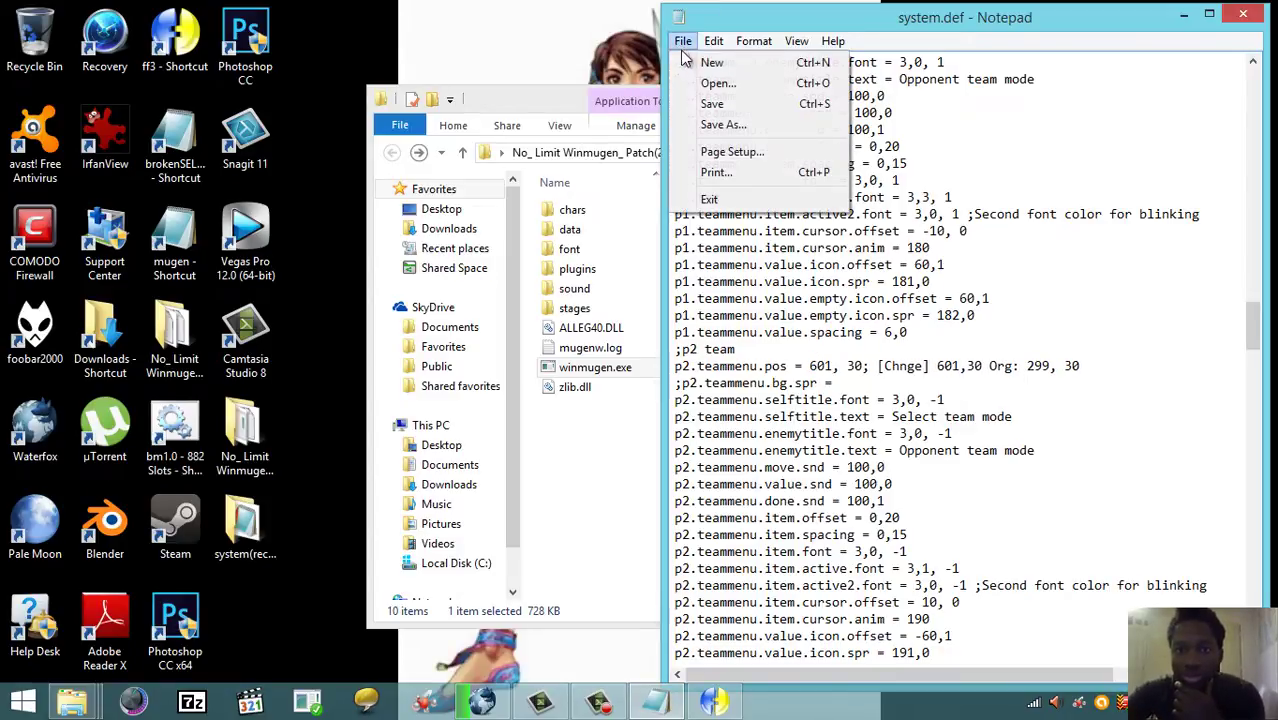
click(700, 103)
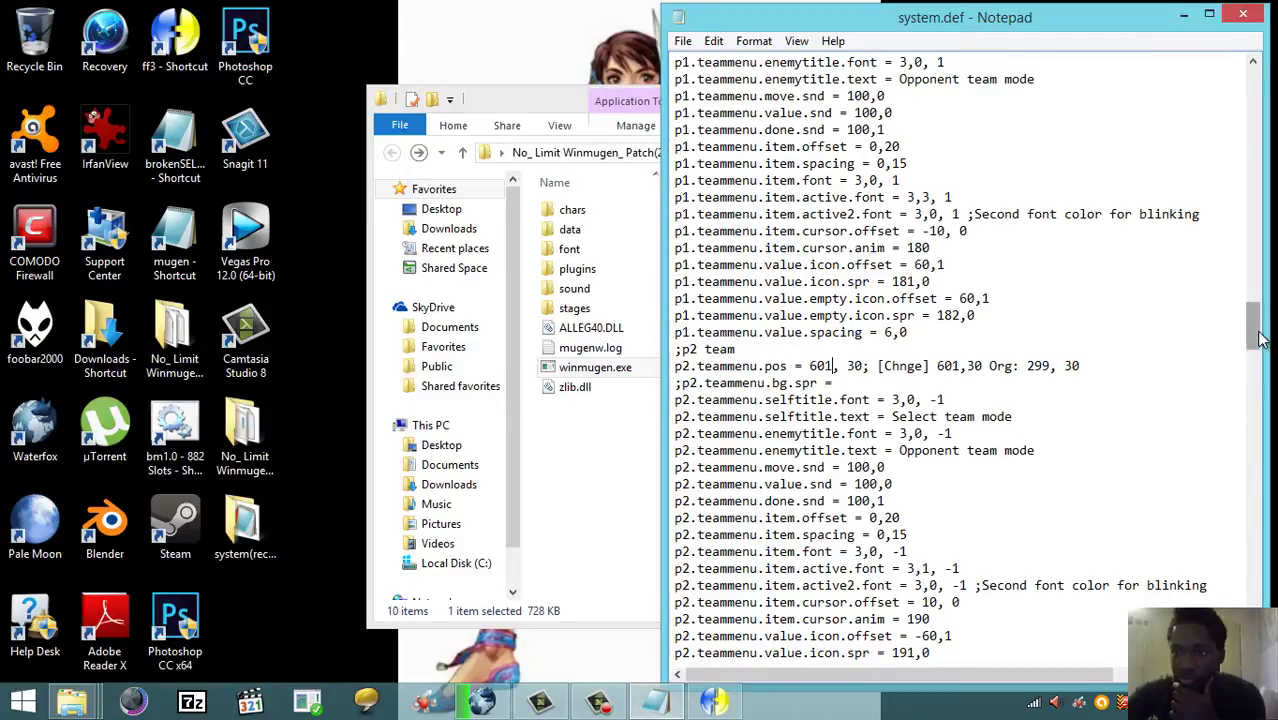
Step: Save system.def again and launch winmugen.exe from the patch folder
drag(1258, 338, 1258, 320)
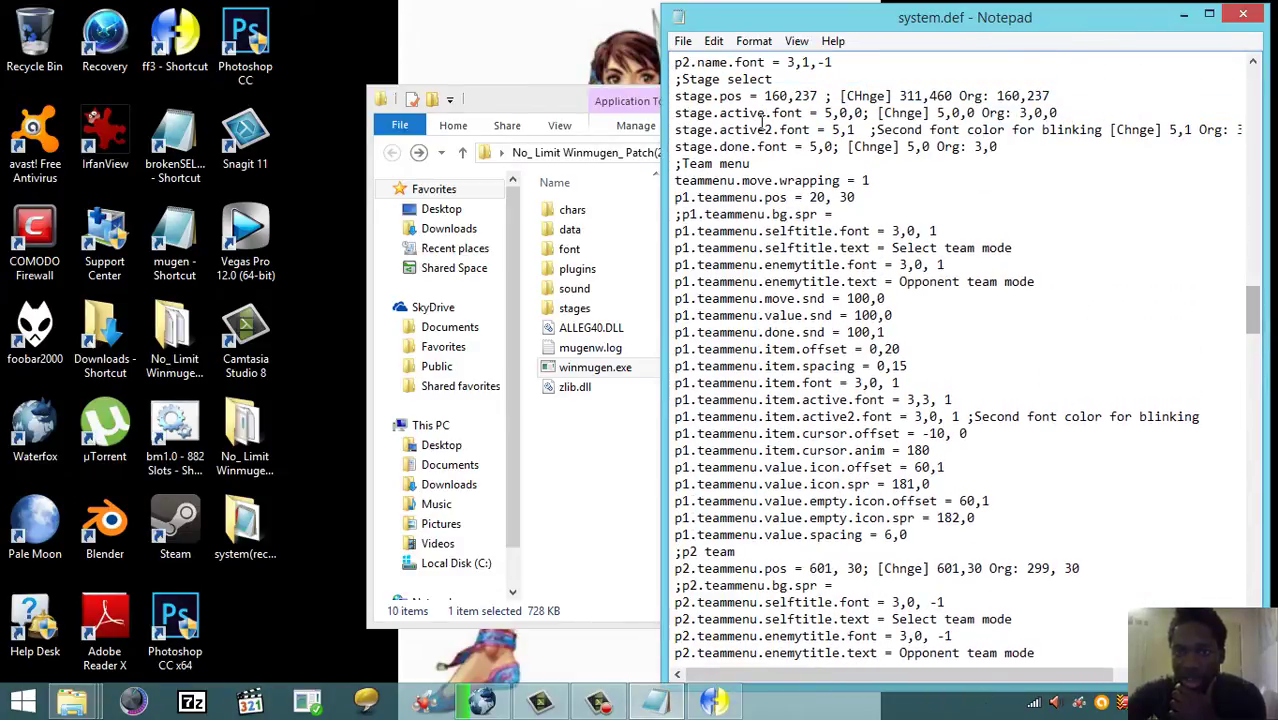
click(682, 41)
click(720, 105)
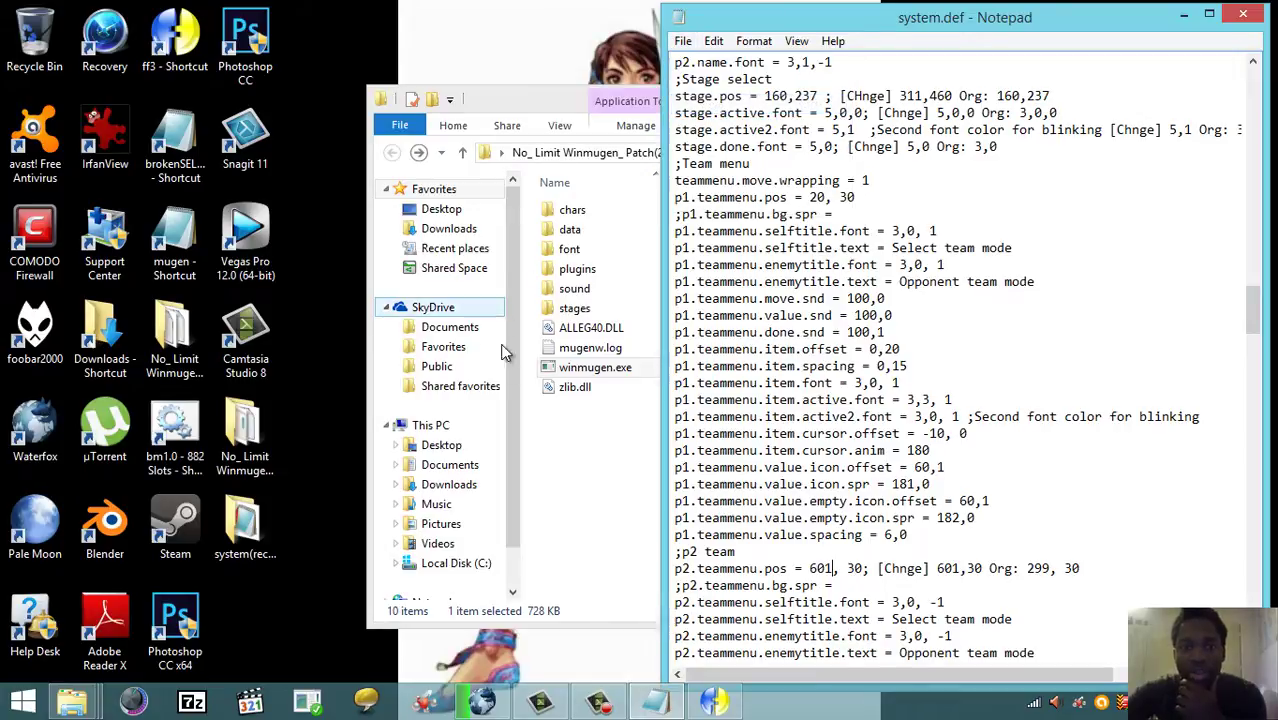
click(556, 368)
double_click(554, 367)
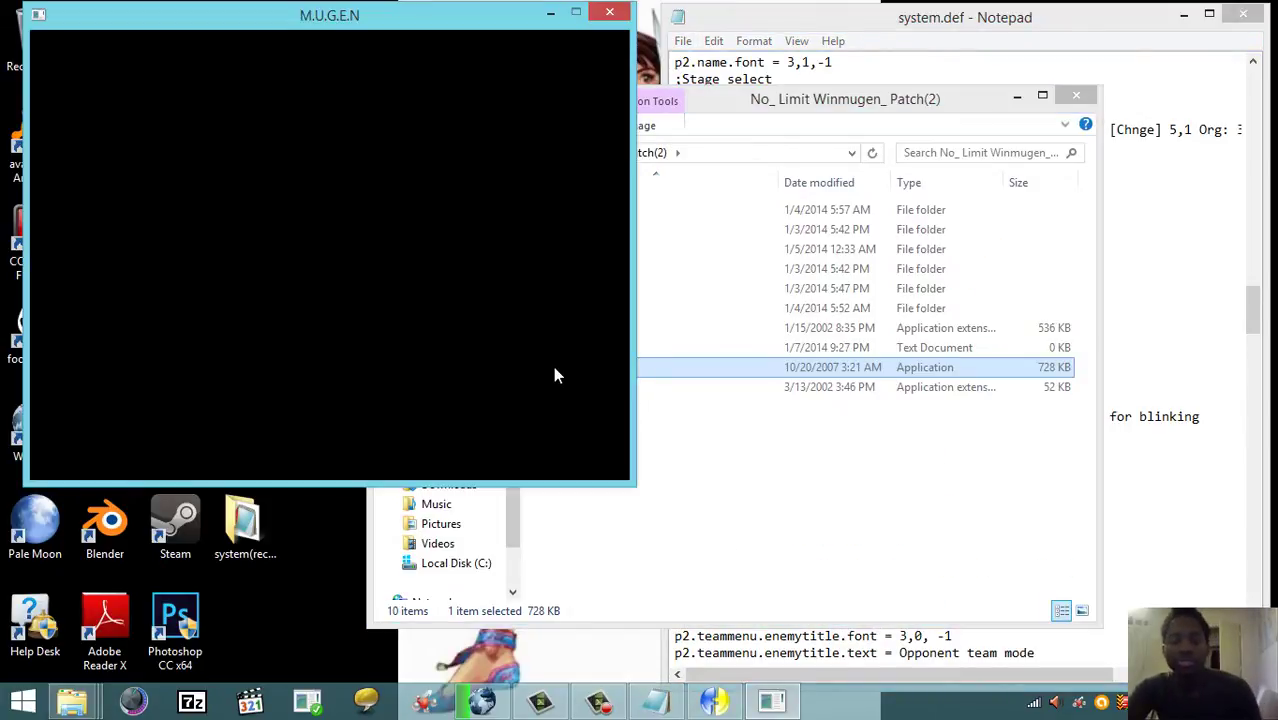
Step: Enter Training mode, pick Kung Fu Man as opponent to reach Stage Random, then return to Notepad
key(Up)
key(Up)
key(Up)
key(Up)
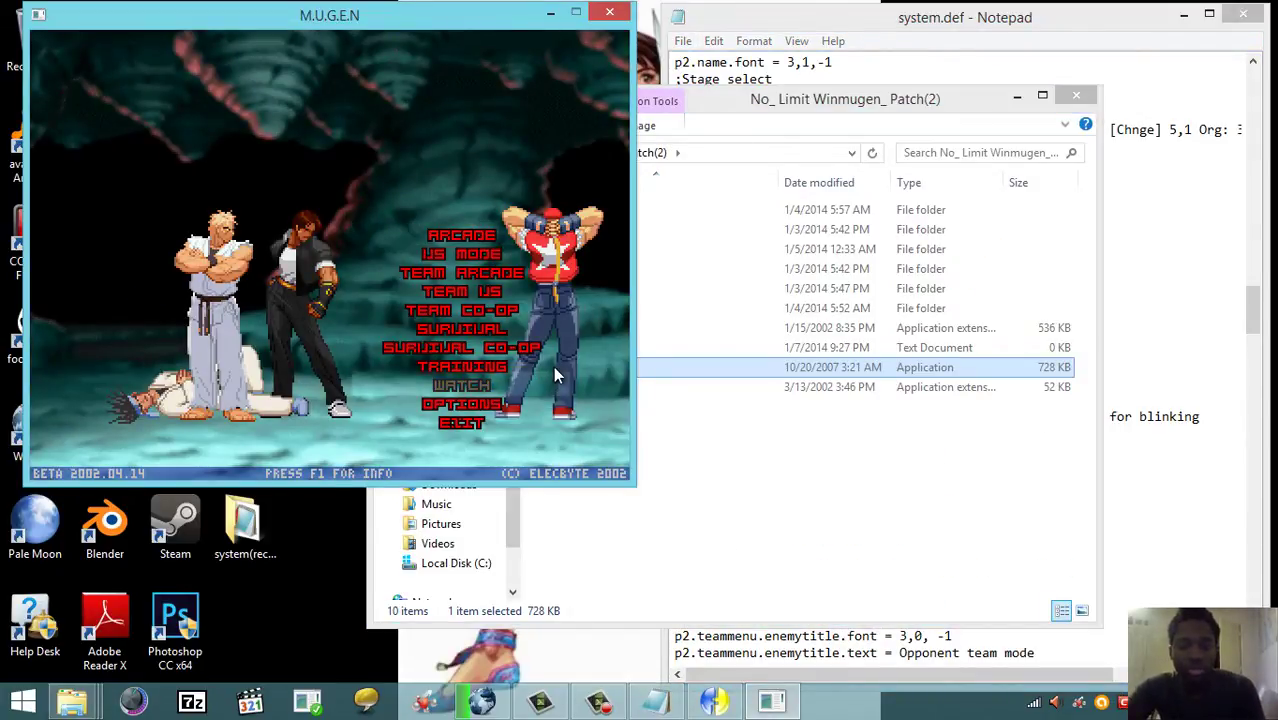
key(Return)
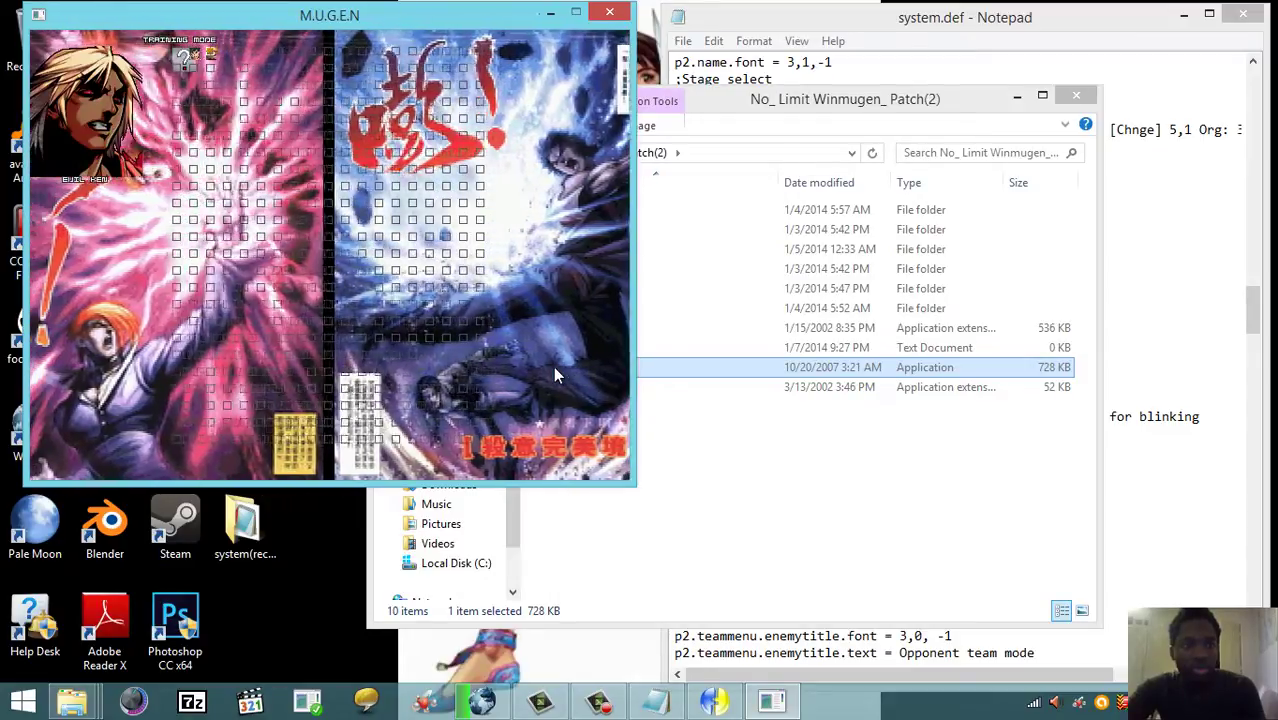
key(Right)
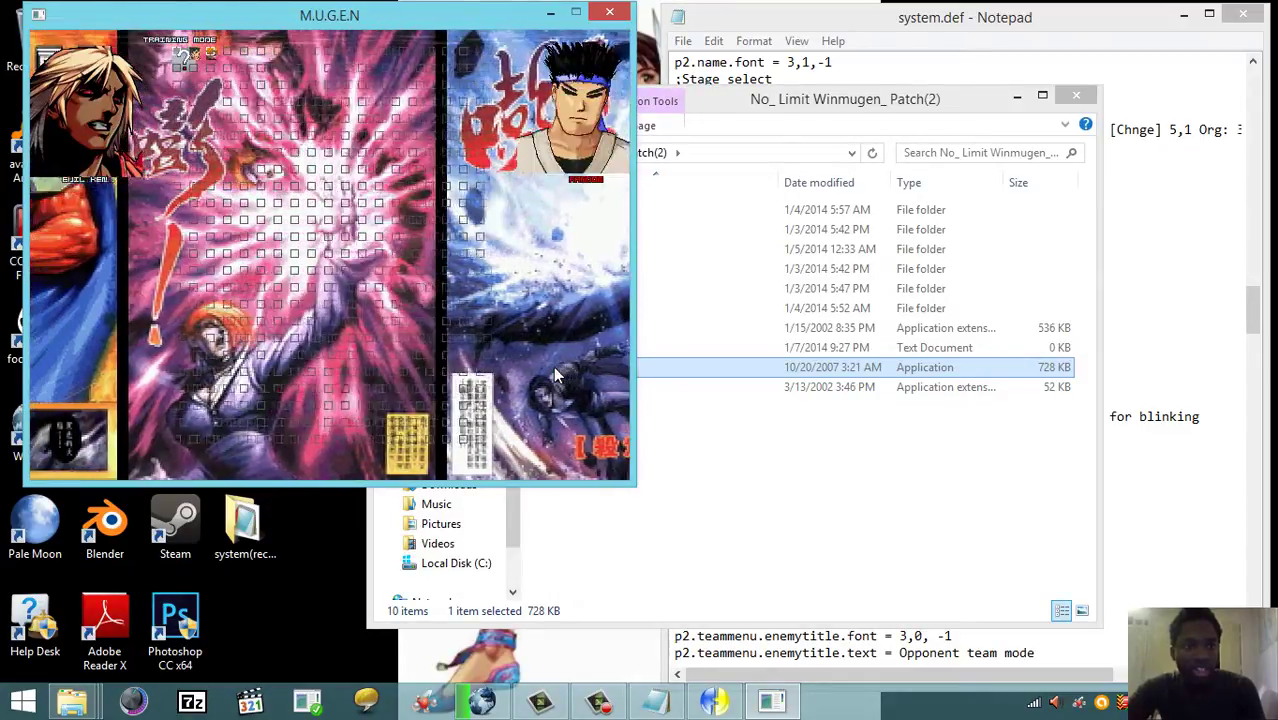
key(Return)
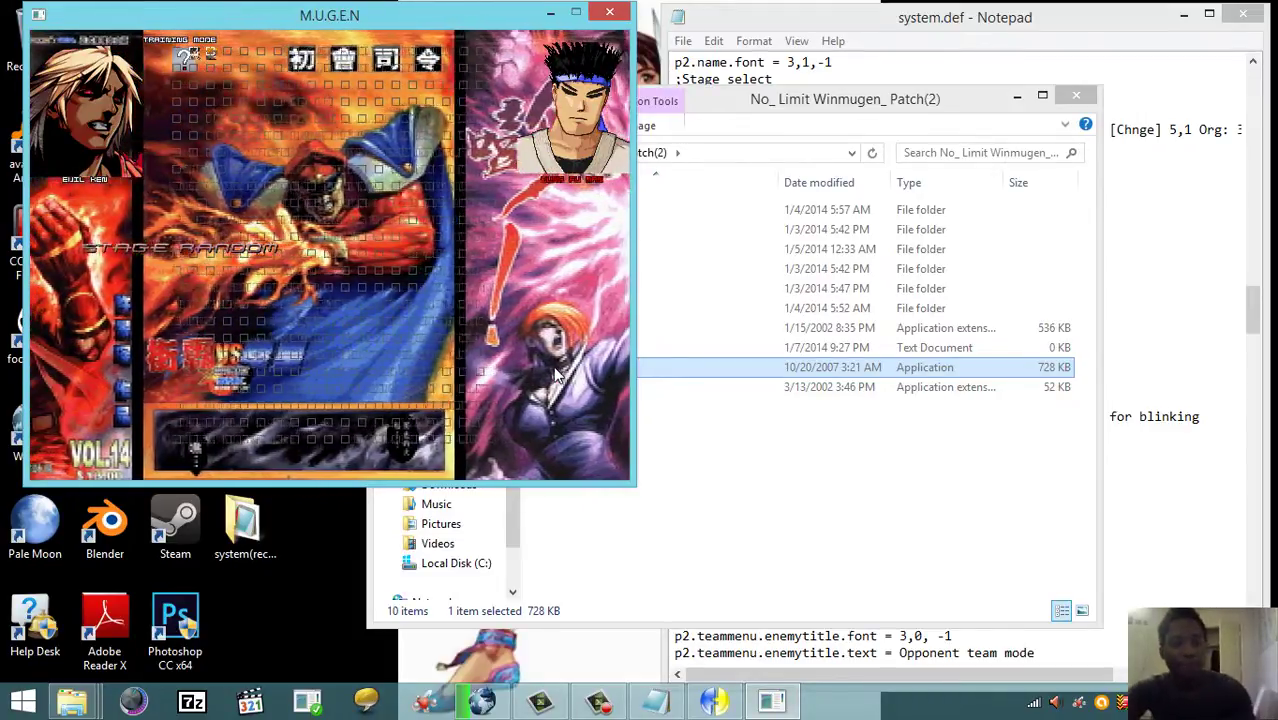
click(556, 375)
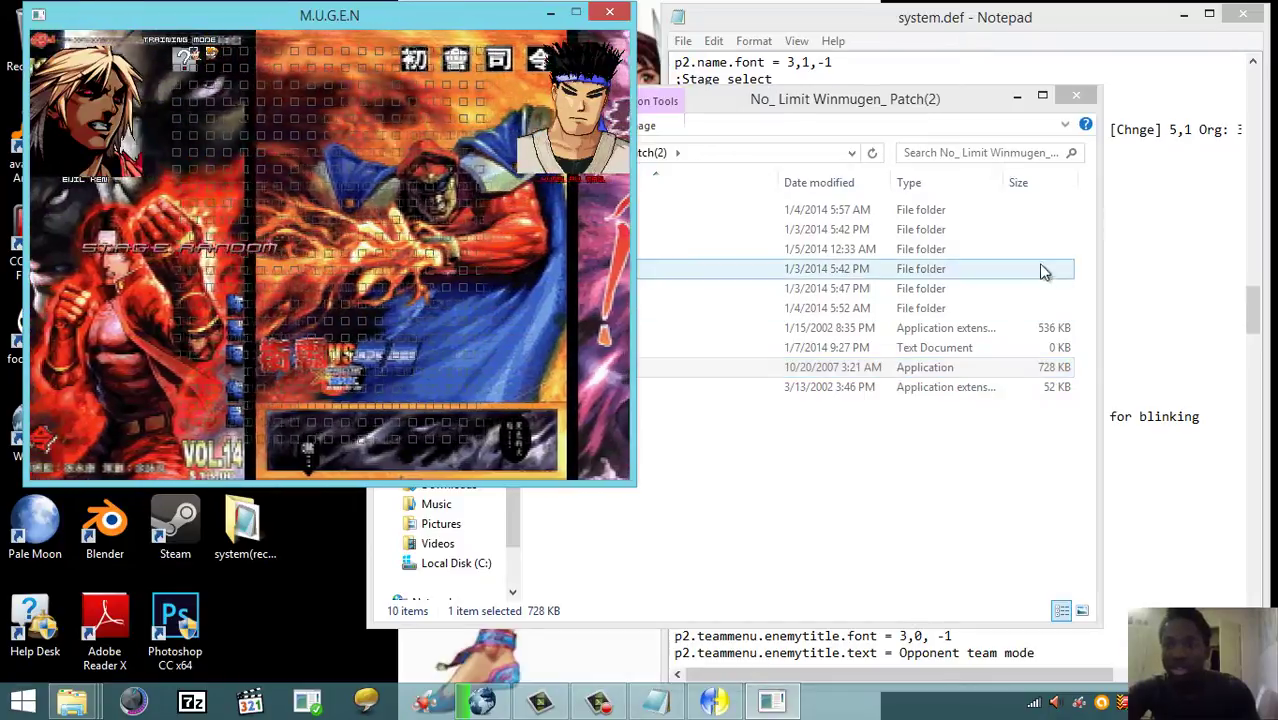
click(1255, 305)
drag(1255, 305, 1255, 290)
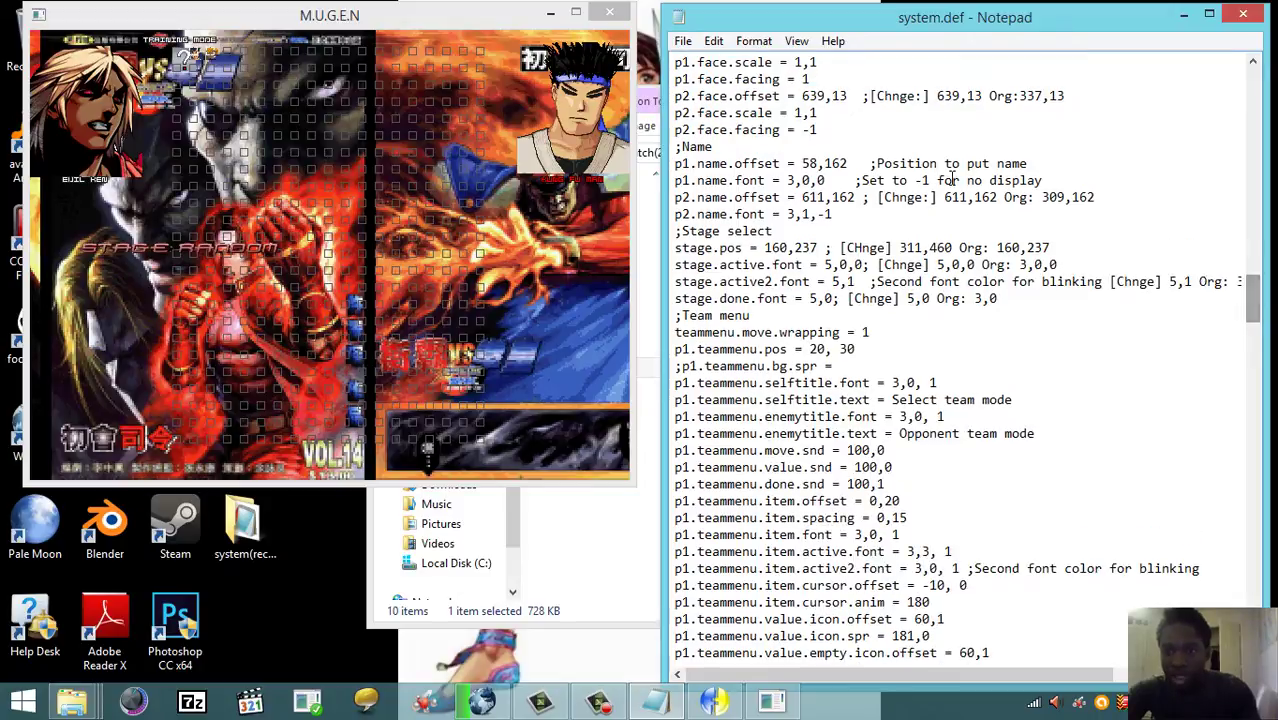
Step: Set stage.pos to 311,460, save system.def, and close the running MUGEN game
drag(999, 240, 817, 248)
click(751, 248)
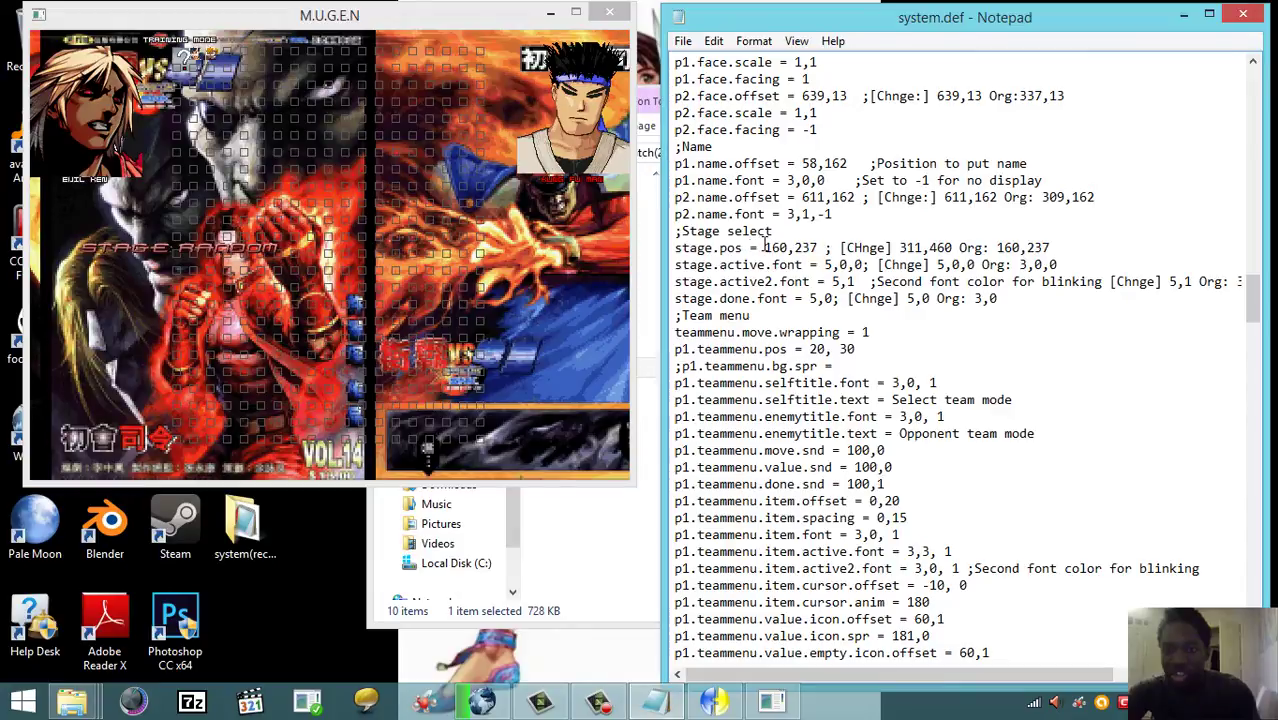
text(311,)
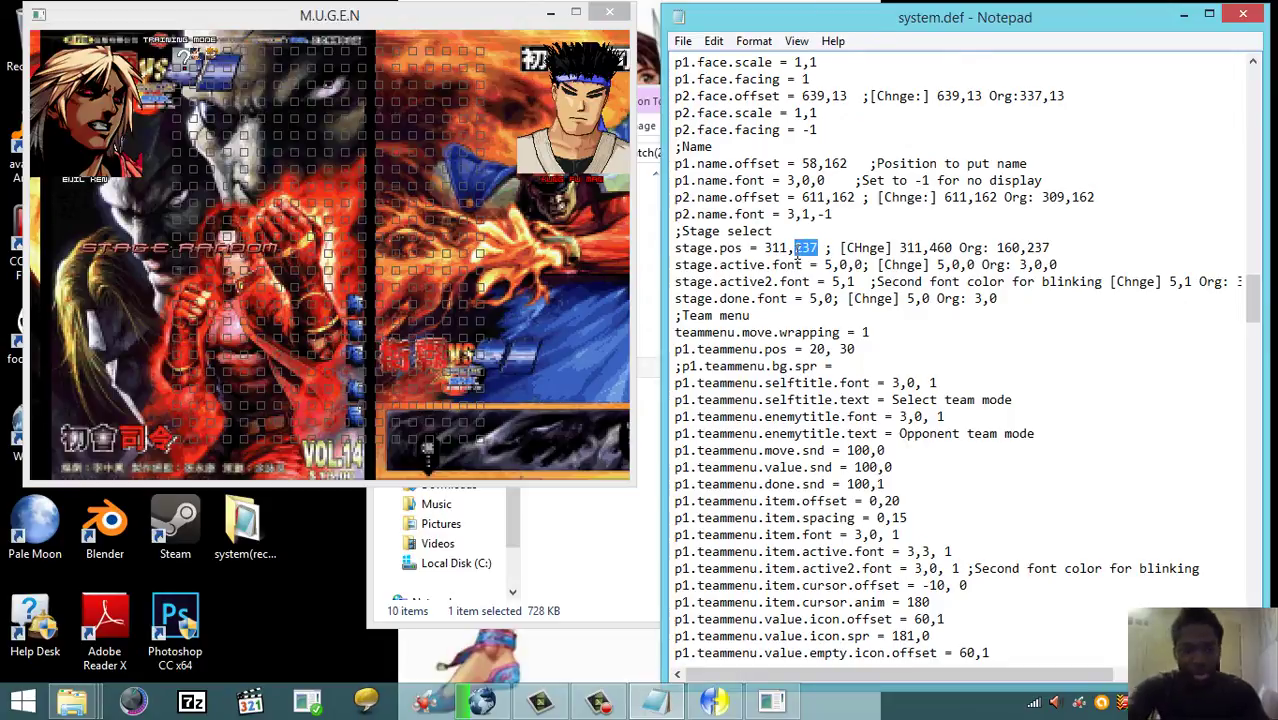
text(460)
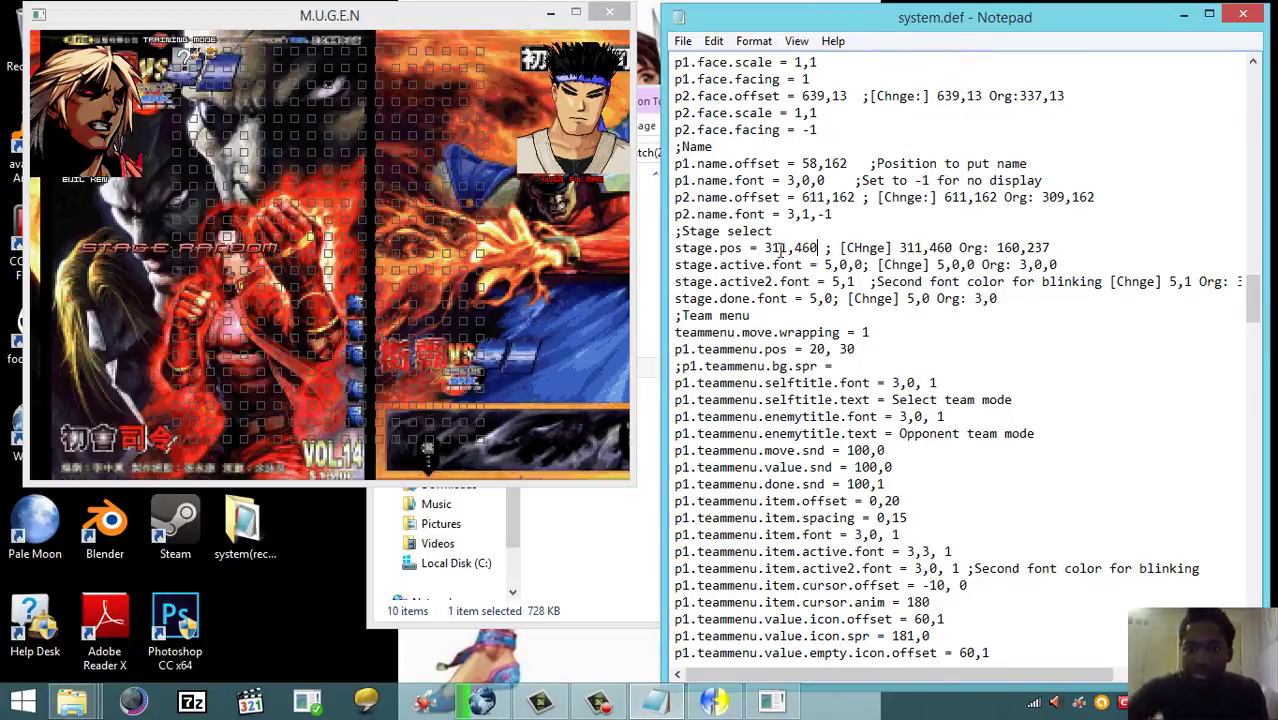
click(682, 41)
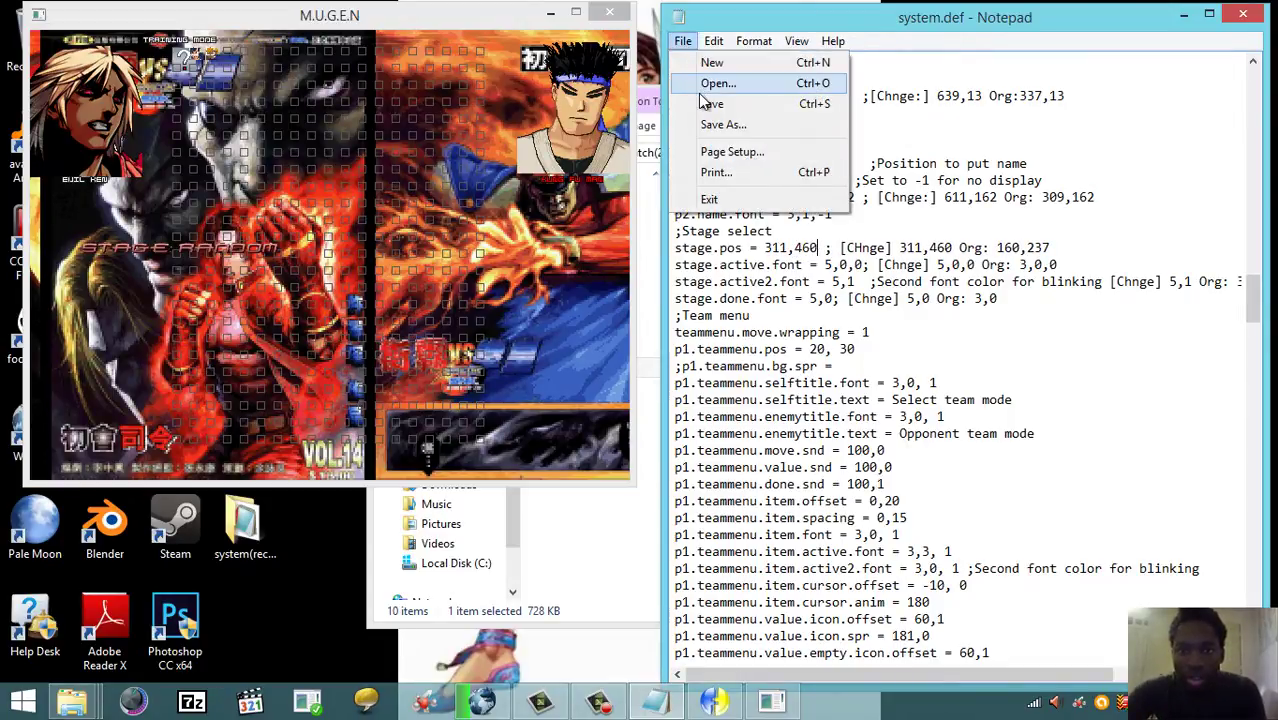
click(702, 103)
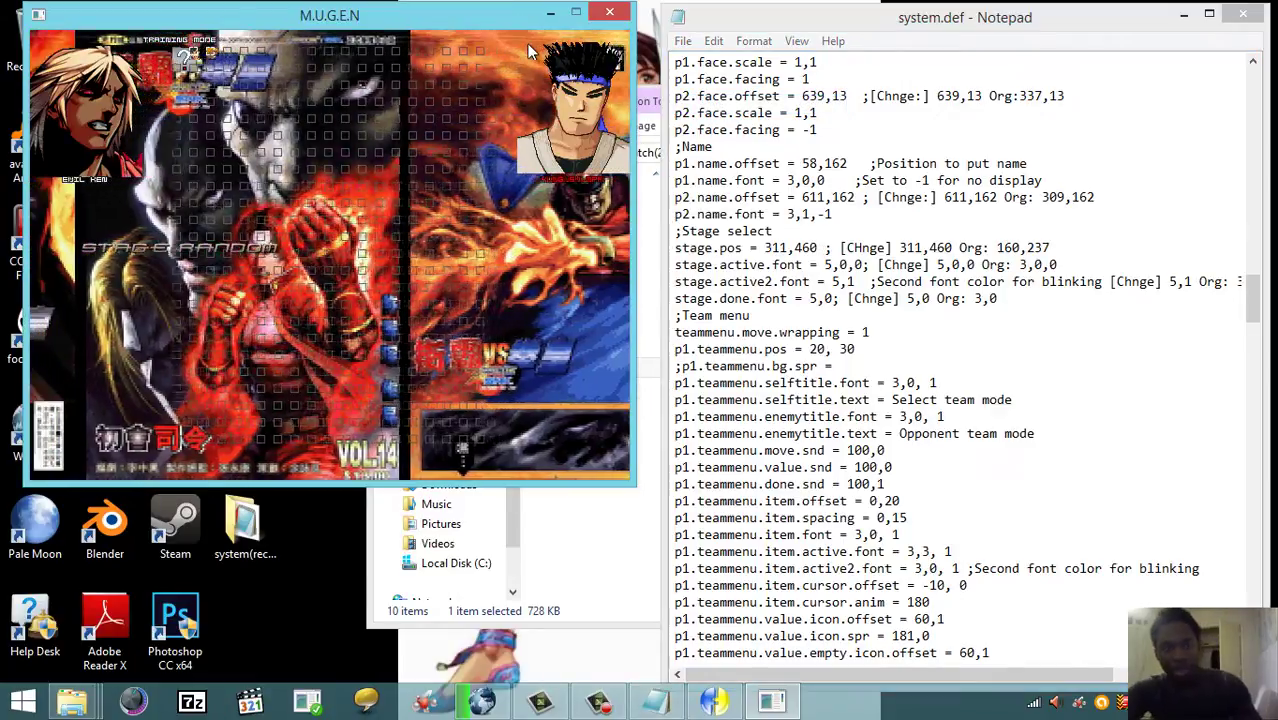
key(Escape)
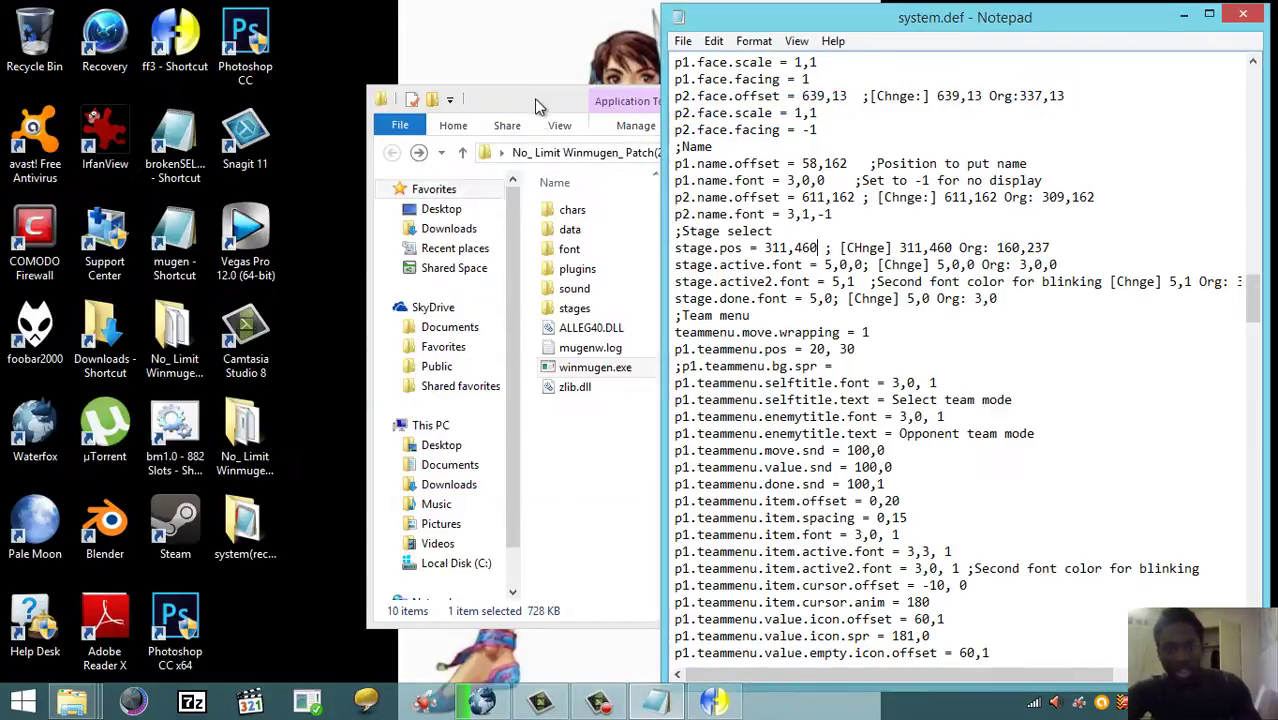
click(592, 369)
double_click(583, 372)
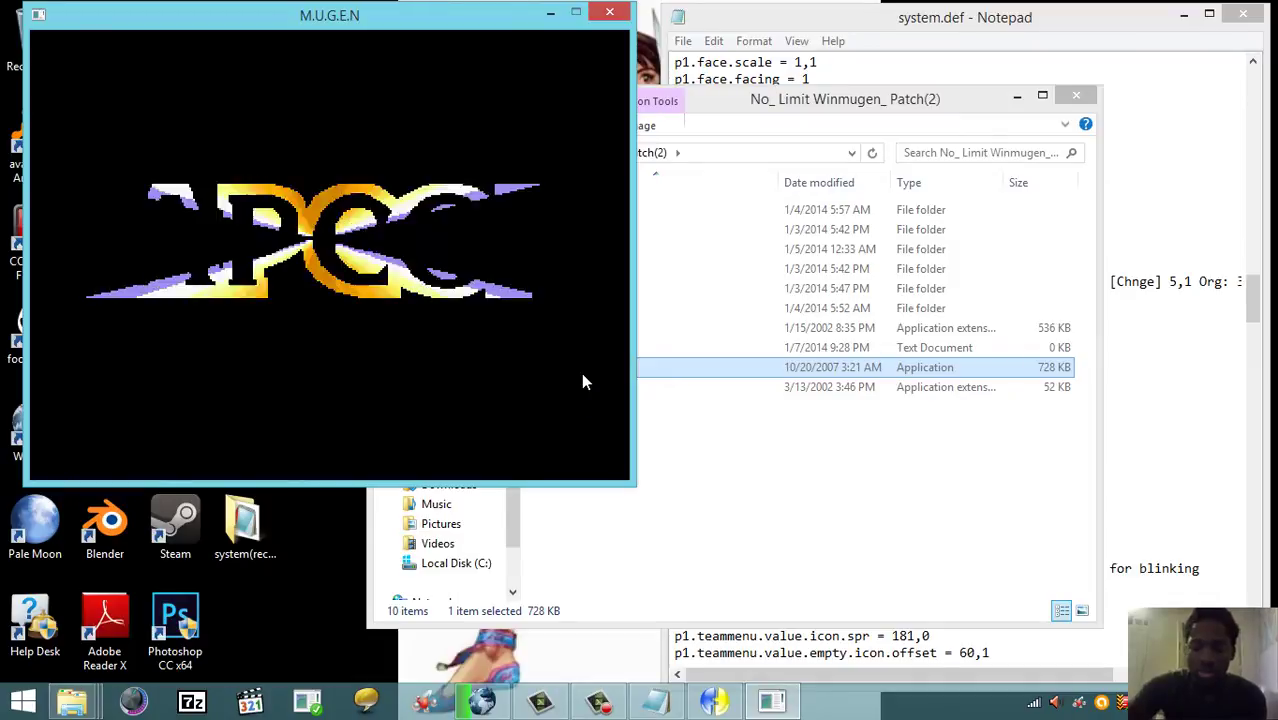
key(Up)
key(Up)
key(Up)
key(Return)
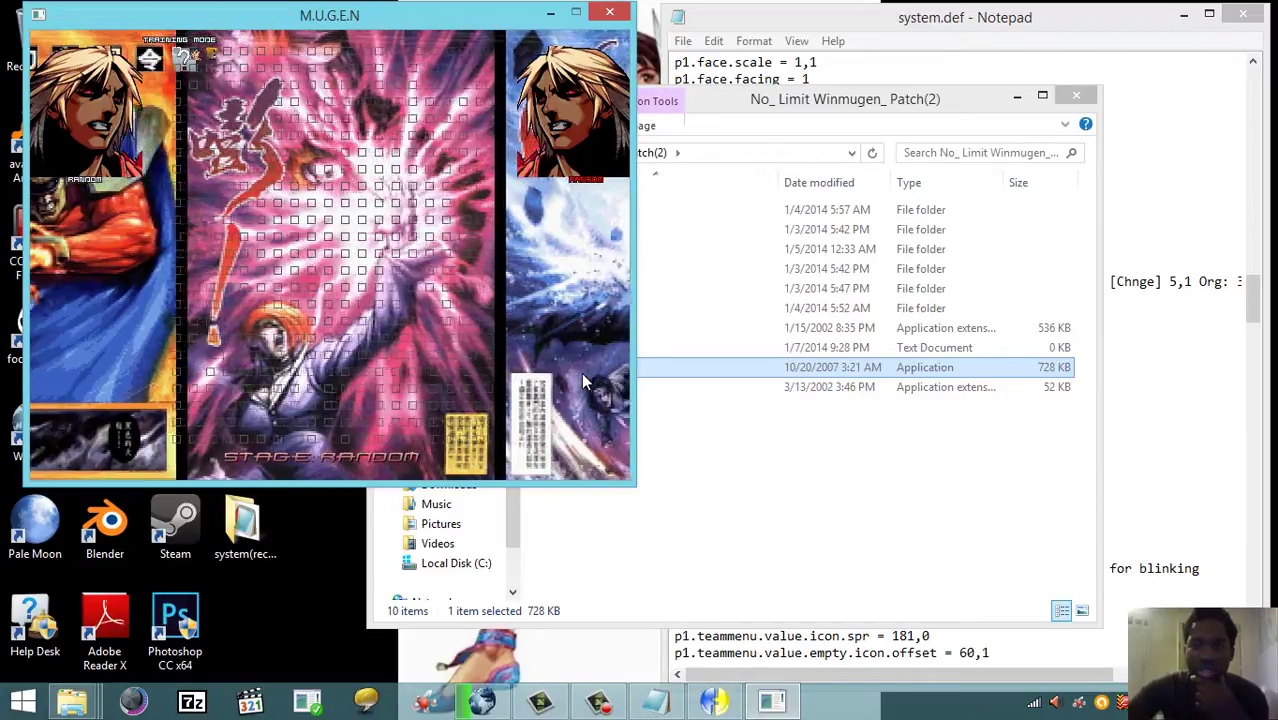
click(1130, 18)
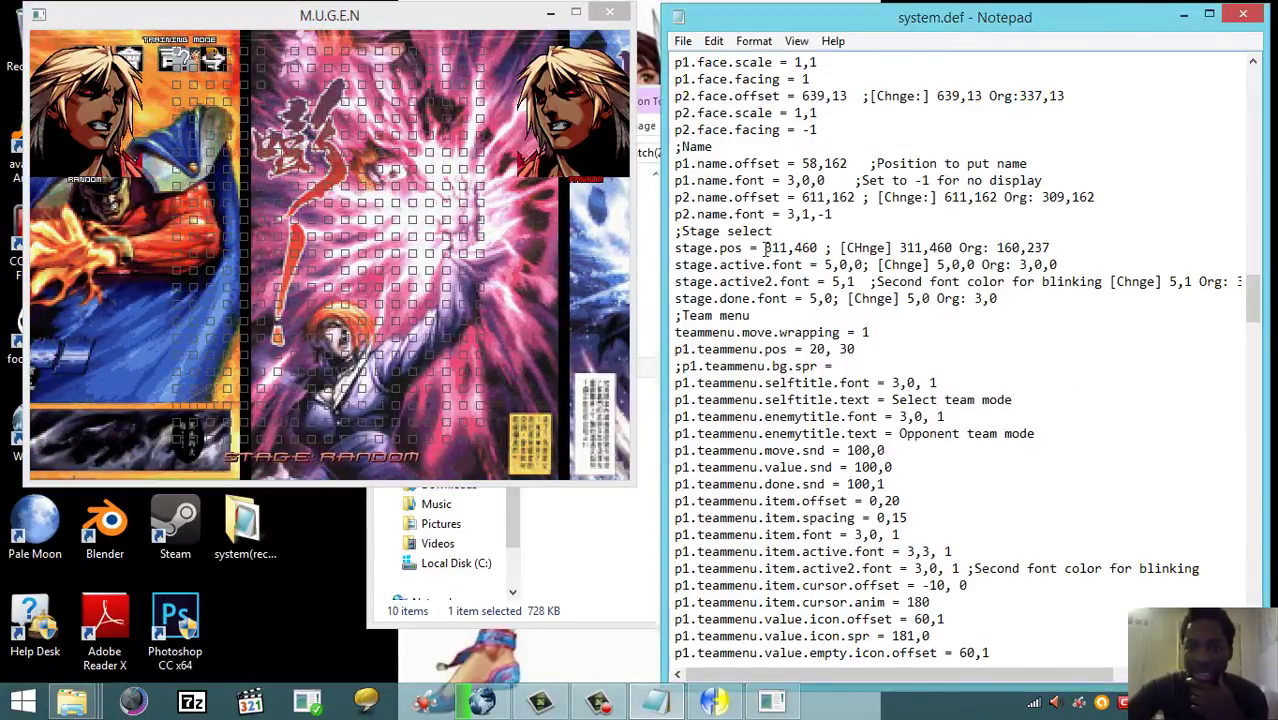
drag(707, 250, 840, 250)
click(840, 248)
click(435, 10)
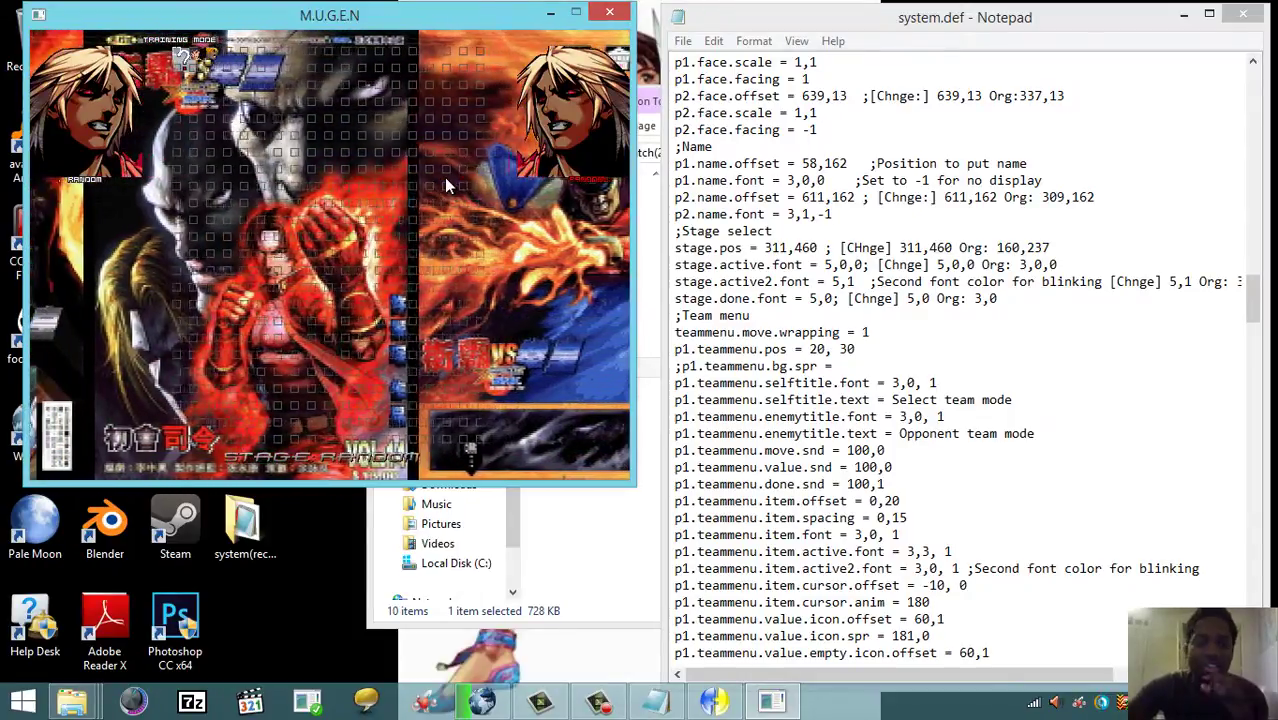
key(alt+F4)
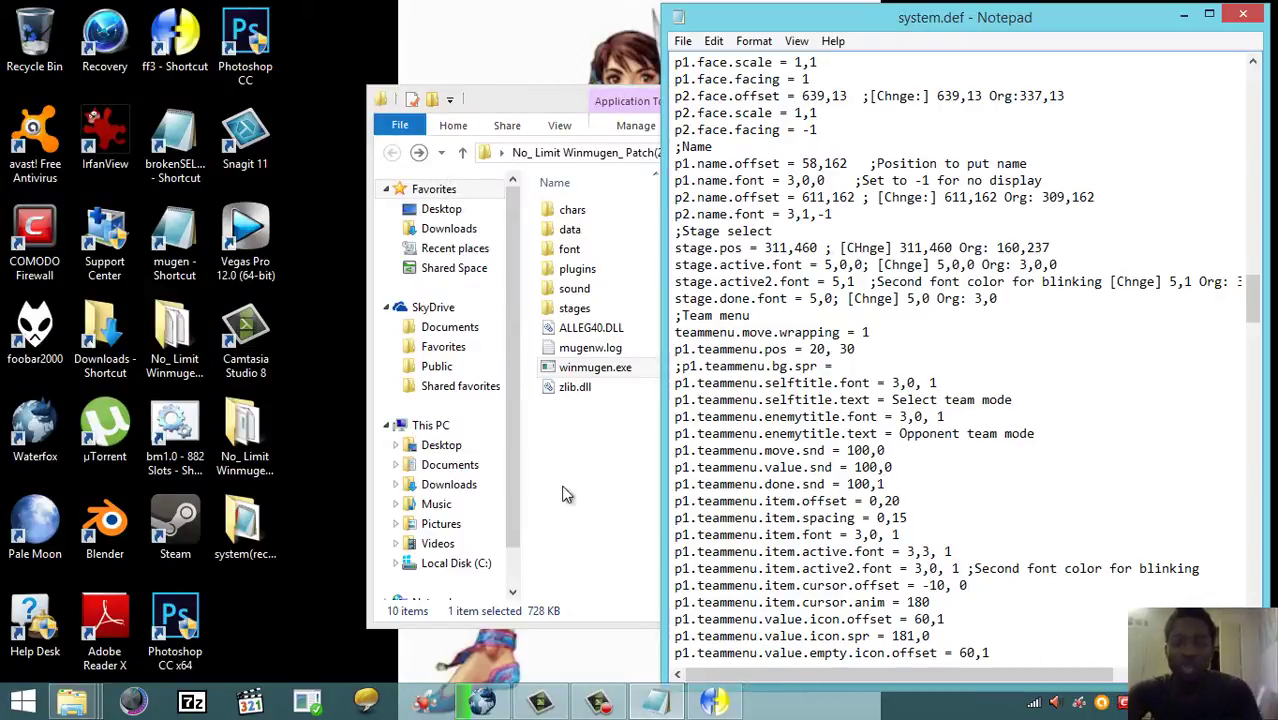
Step: Open system.sff from the GreatGear folder via Recent places in Fighter Factory
mouse_move(712, 698)
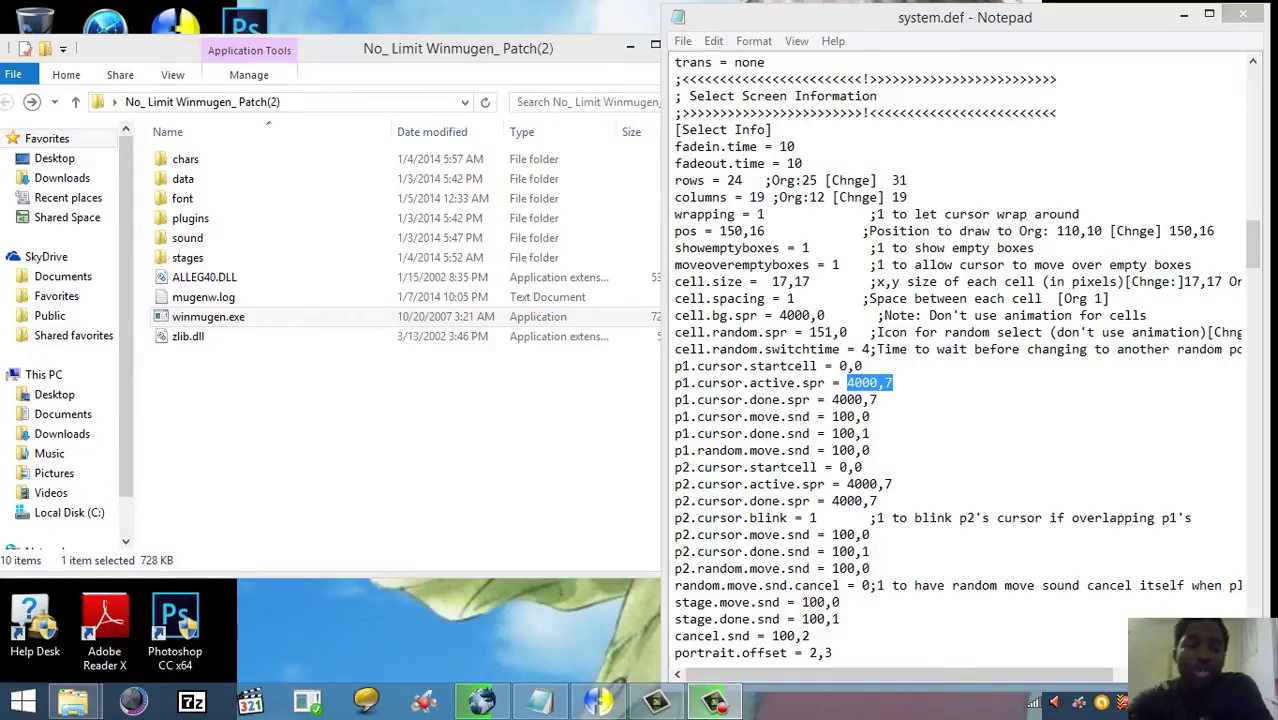
click(618, 700)
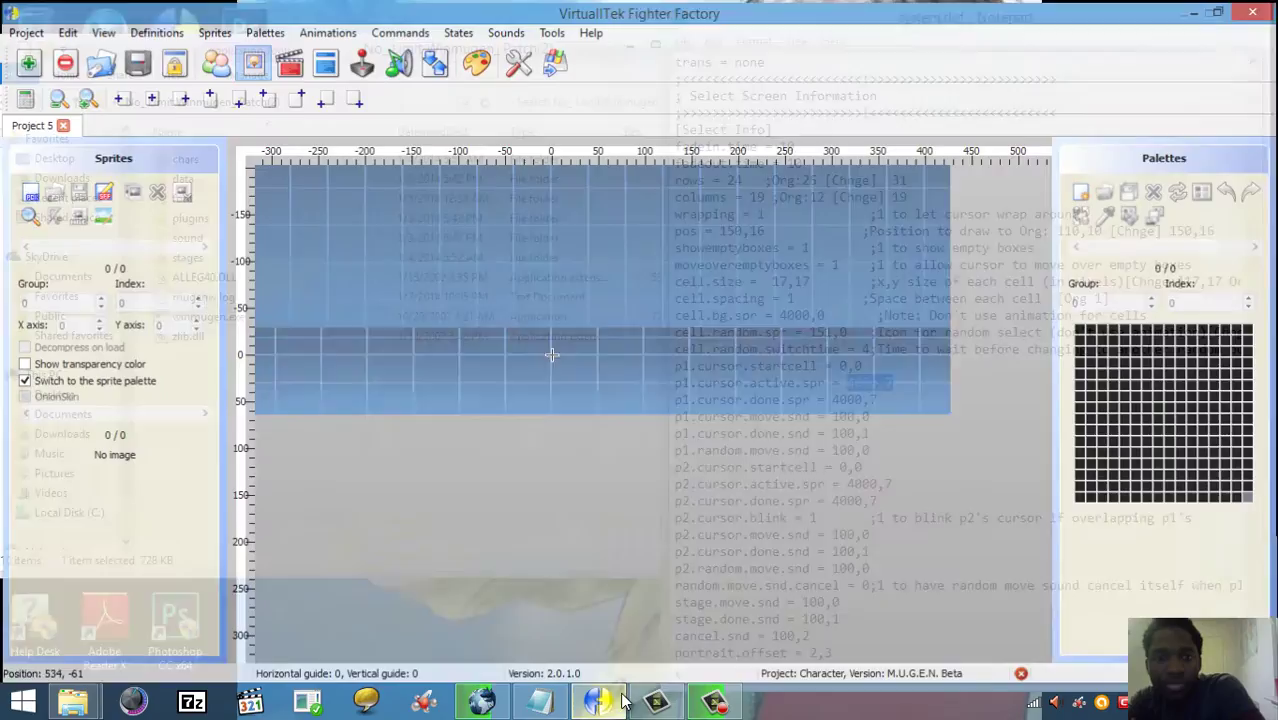
click(214, 32)
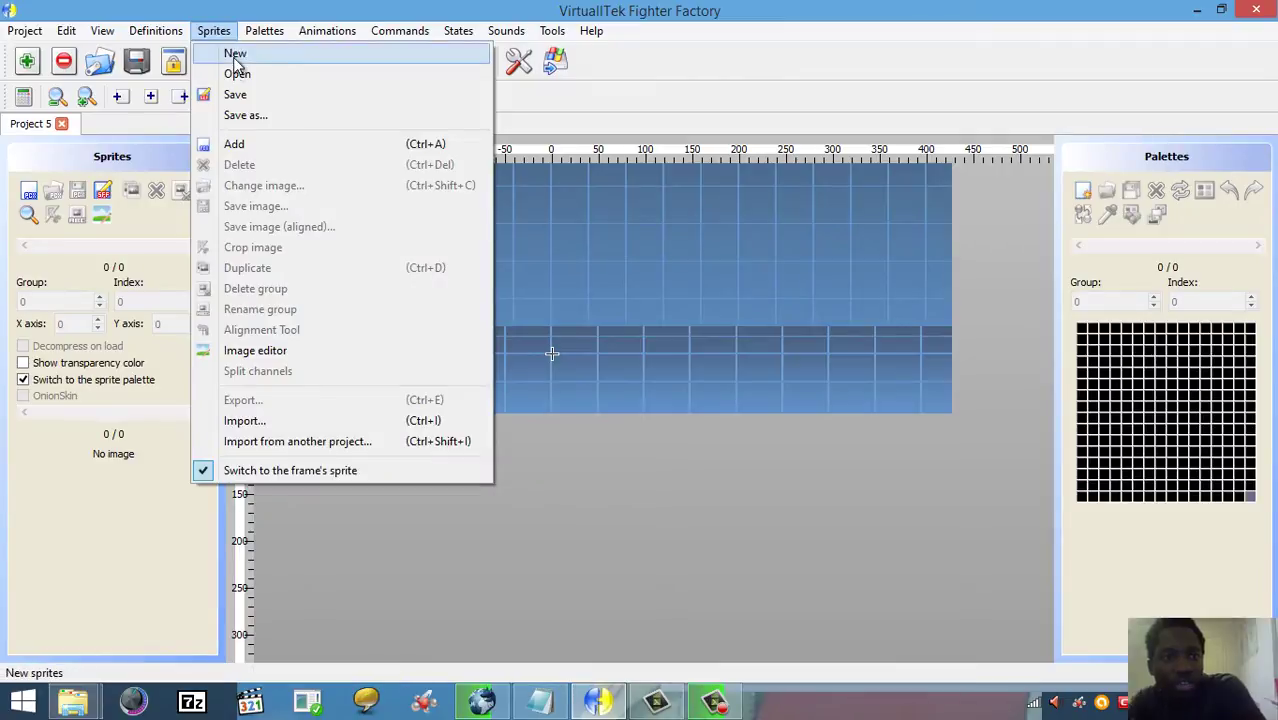
click(237, 74)
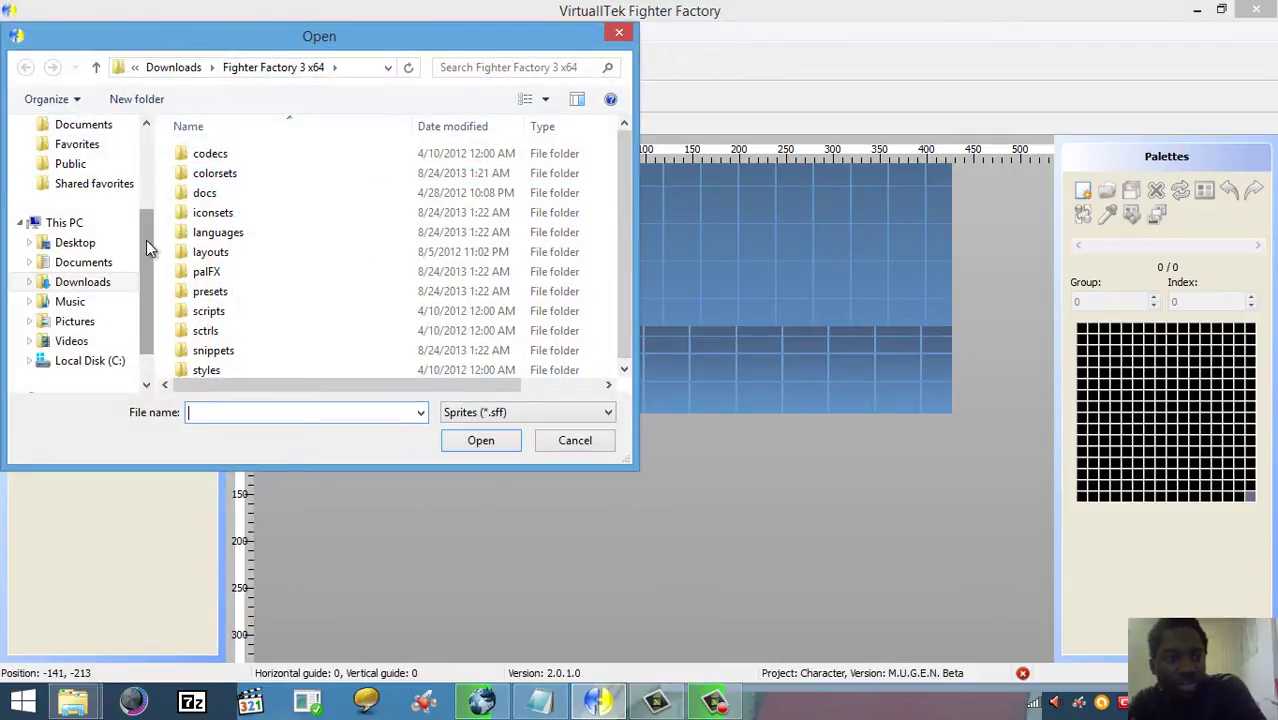
drag(144, 242, 138, 152)
click(127, 191)
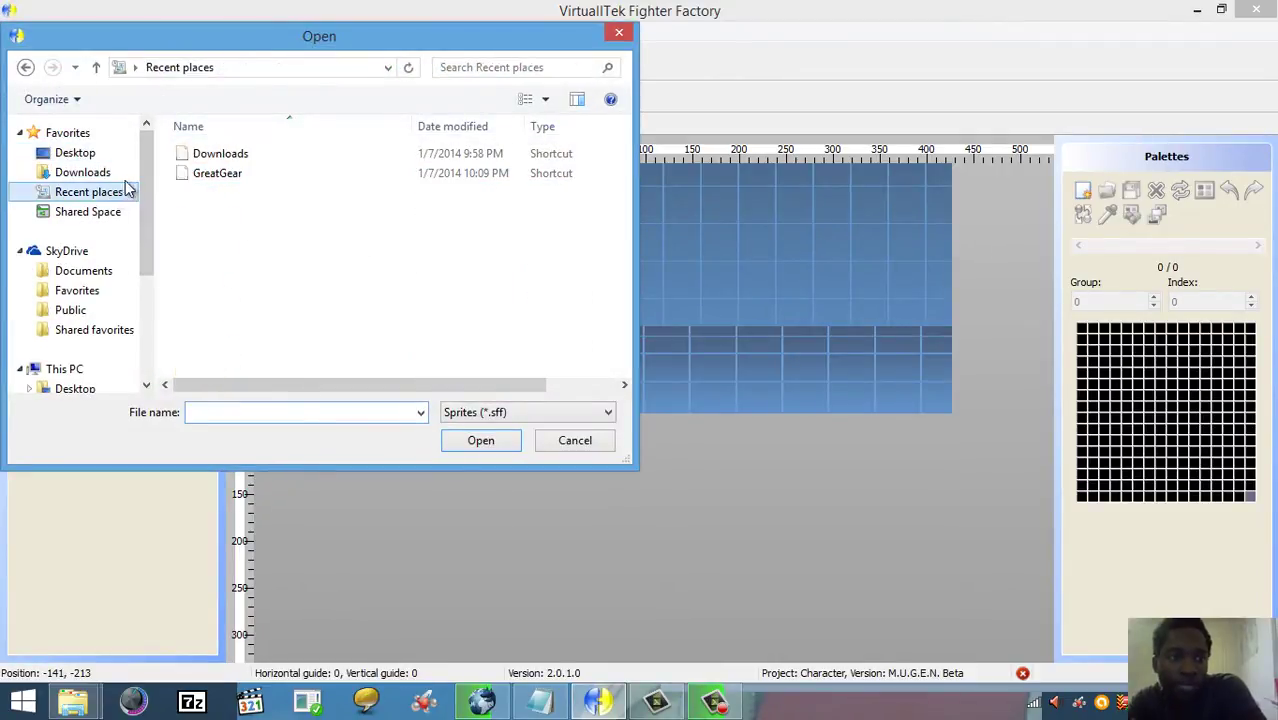
double_click(200, 173)
click(212, 234)
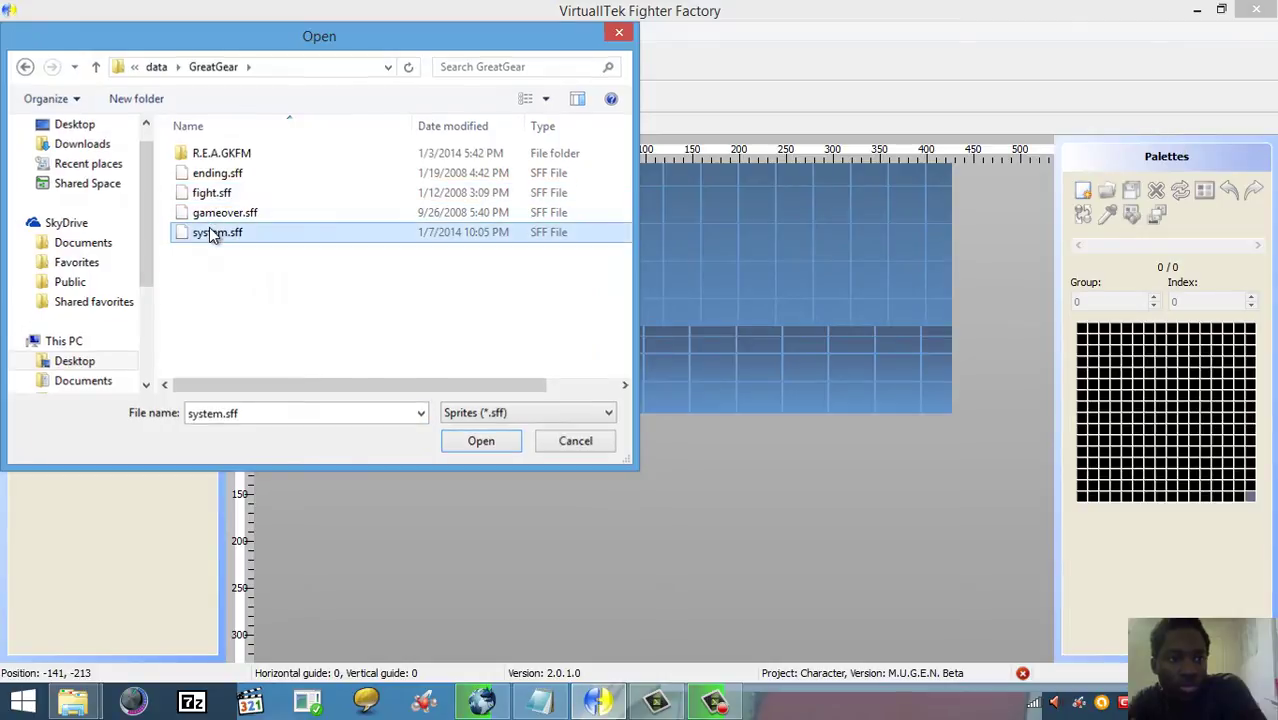
double_click(212, 234)
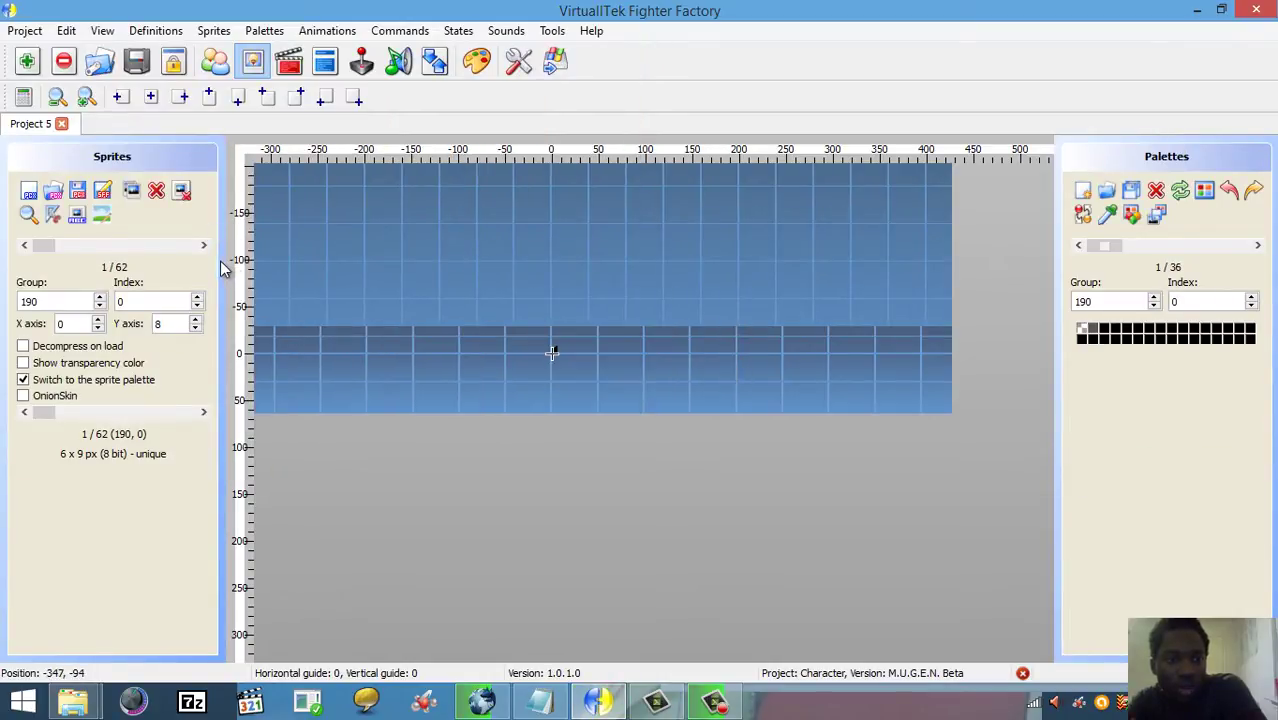
Step: Step forward through the sprites to sprite 151,0
click(203, 245)
click(203, 245)
click(203, 245)
click(203, 245)
click(203, 245)
click(203, 245)
click(203, 245)
click(203, 245)
click(203, 245)
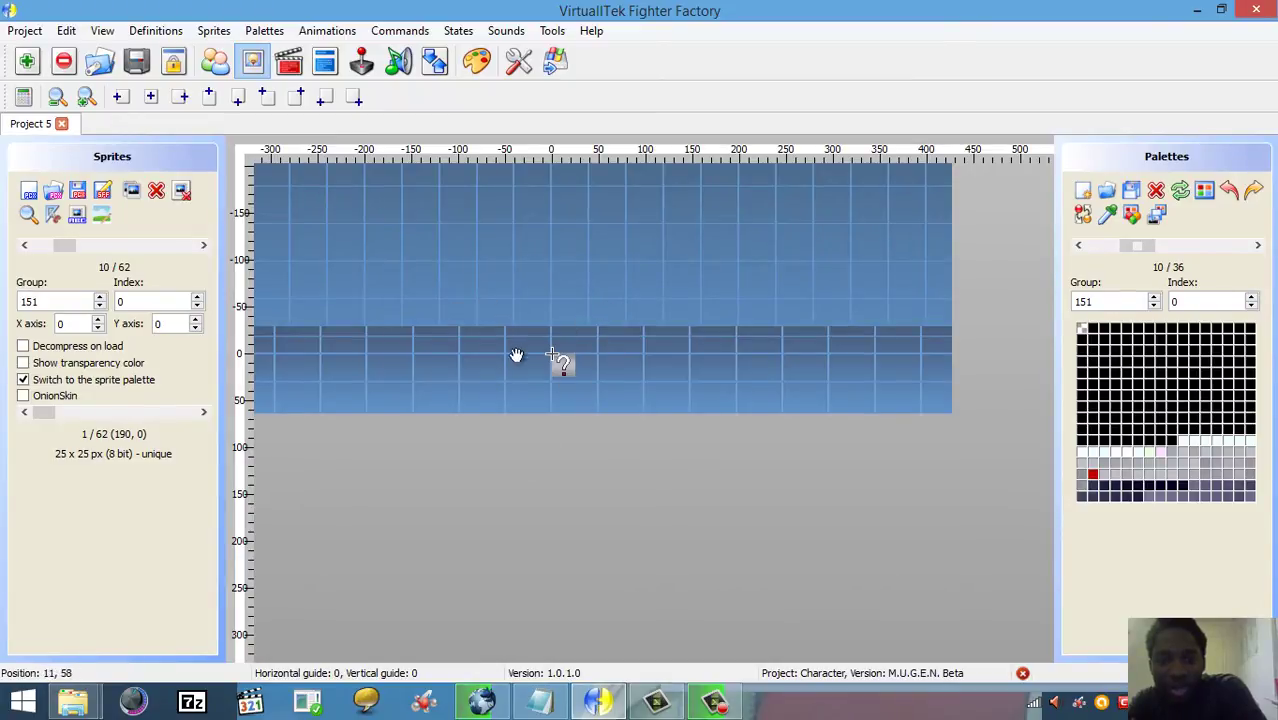
Step: Resize sprite 151,0 to 13 x 13 px, save it to the project, and close the image editor
click(103, 216)
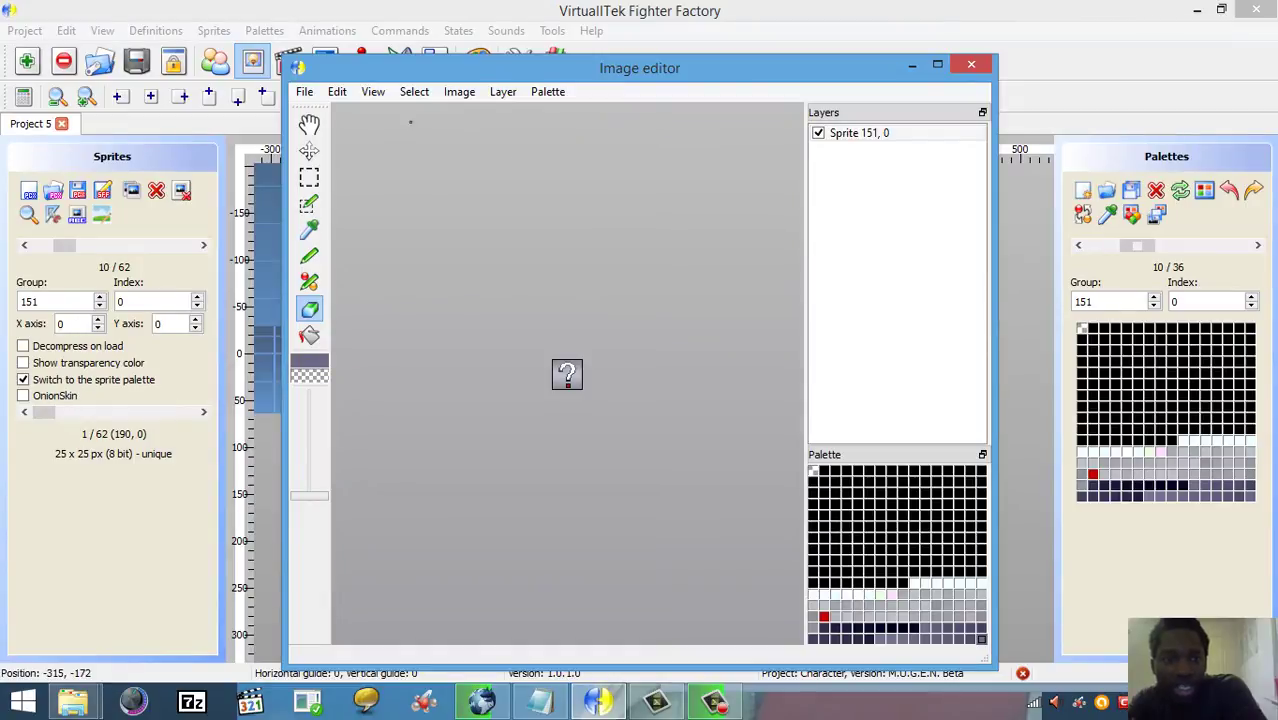
click(459, 91)
click(484, 132)
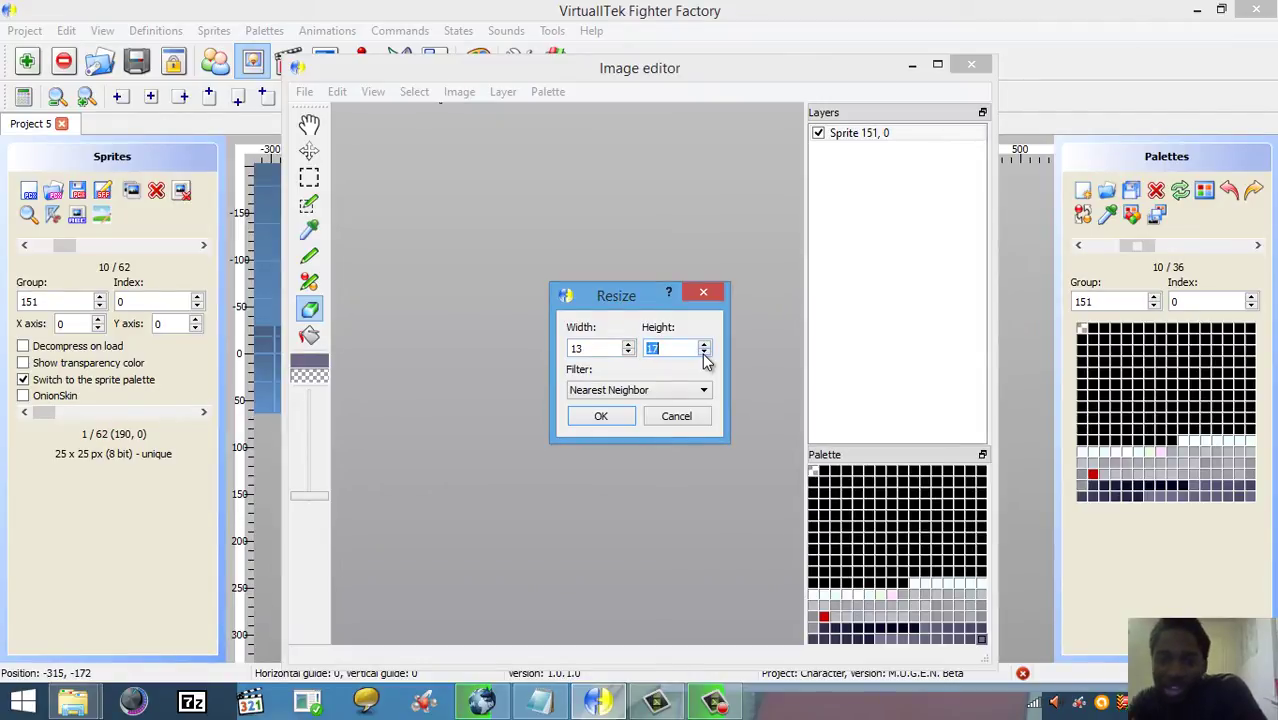
click(628, 417)
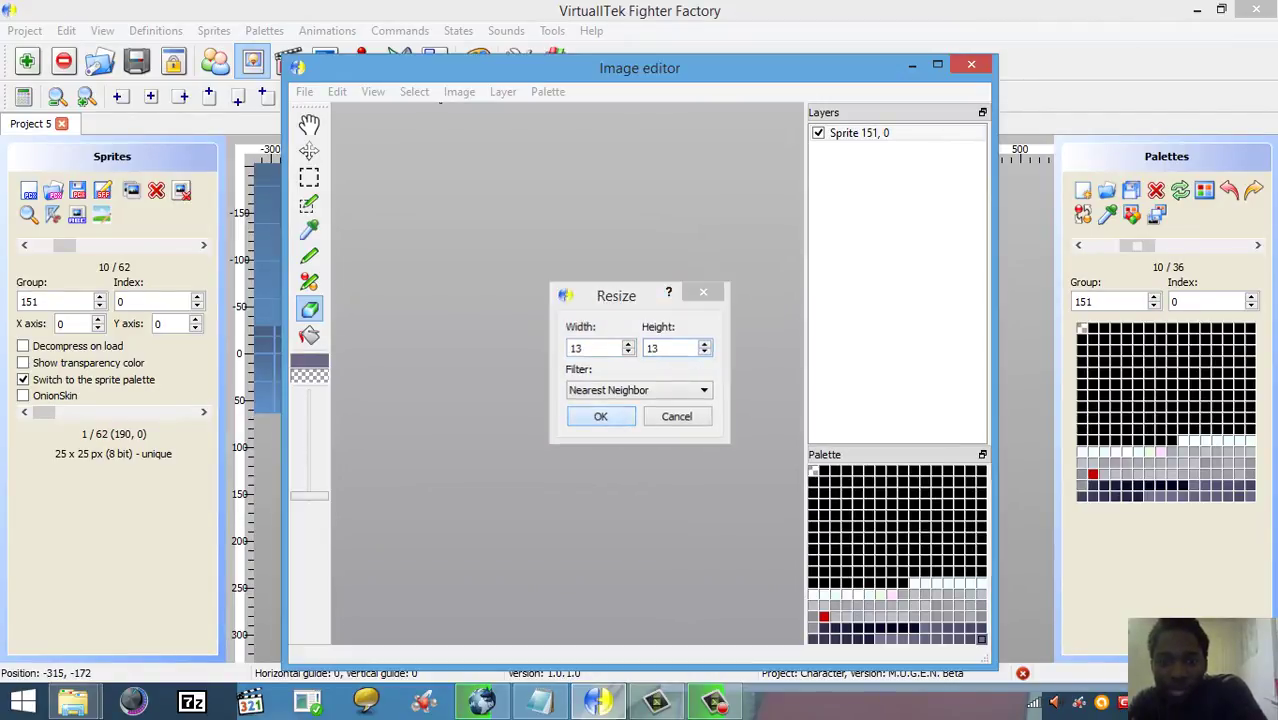
click(304, 91)
click(334, 156)
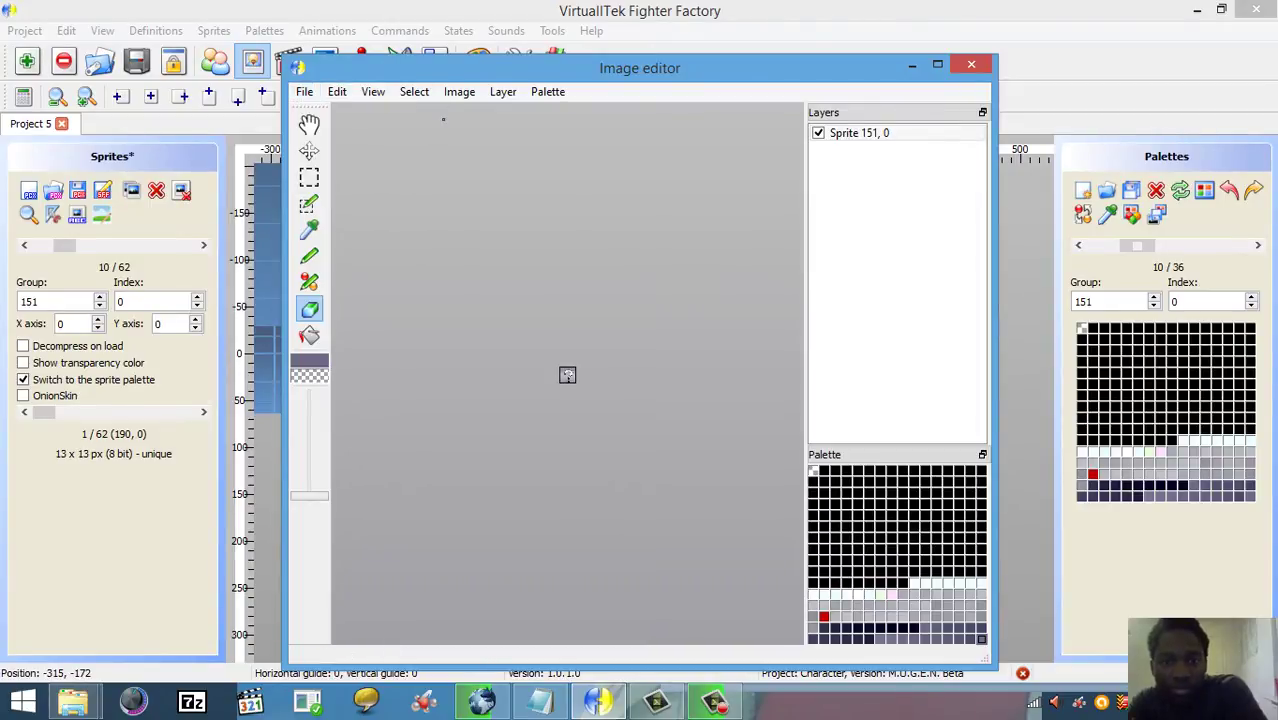
click(968, 67)
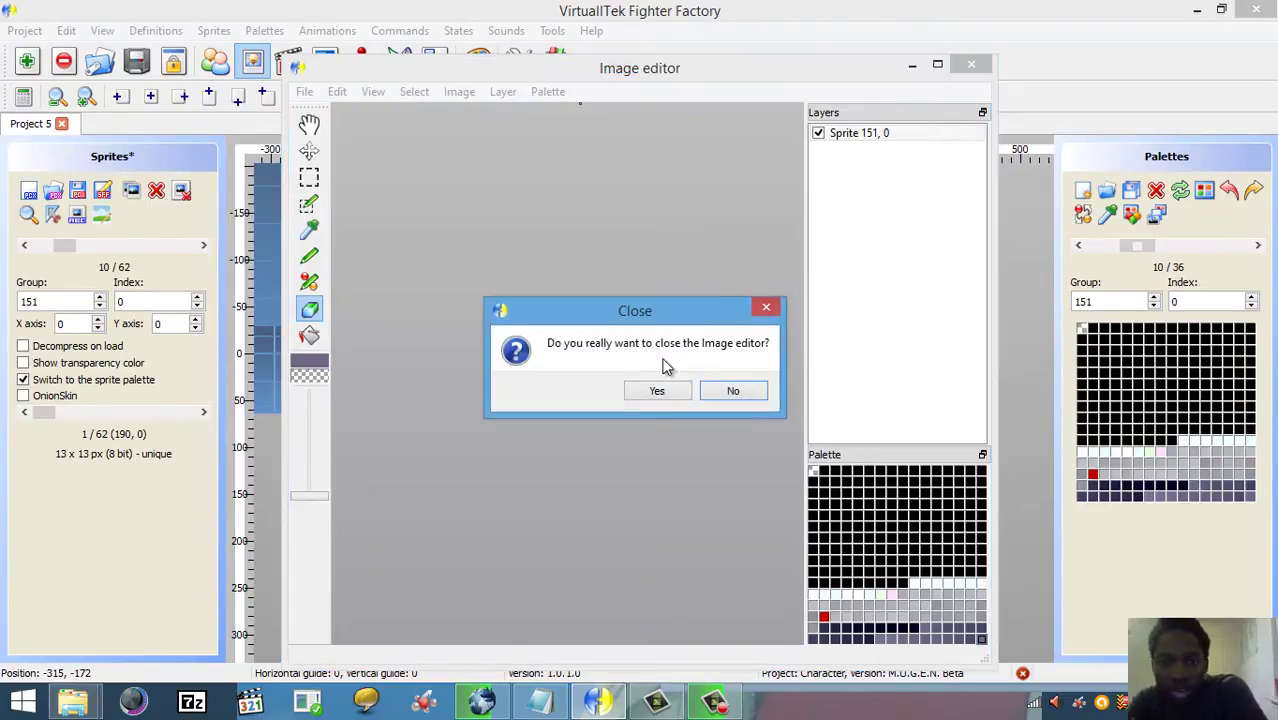
click(662, 390)
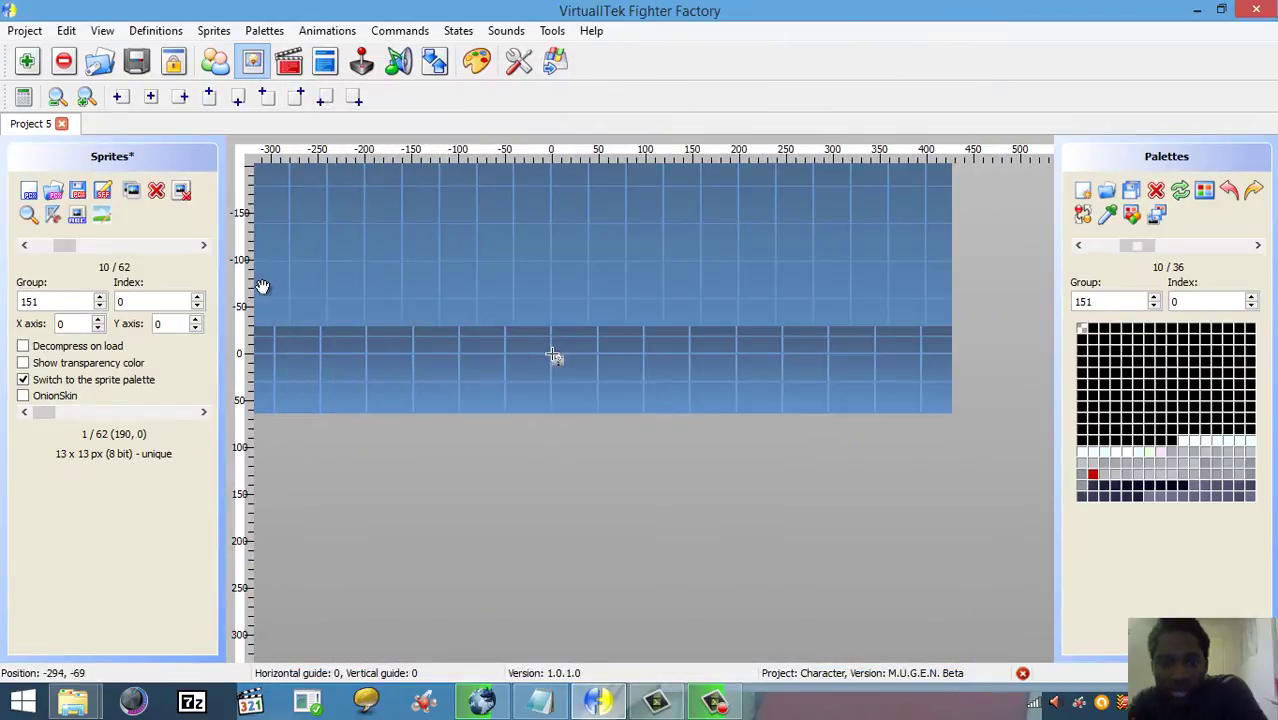
Step: Step through the sprites to 4000,0, the 9 x 9 px sprite 47 of 62
click(203, 247)
click(203, 247)
click(203, 247)
click(203, 247)
click(203, 247)
click(203, 247)
click(203, 247)
click(203, 247)
click(203, 247)
click(203, 247)
click(203, 247)
click(203, 247)
click(203, 247)
click(203, 247)
click(203, 247)
click(203, 247)
click(203, 247)
click(203, 247)
click(203, 247)
click(203, 247)
click(203, 247)
click(203, 247)
click(203, 247)
click(203, 247)
click(203, 247)
click(203, 247)
click(203, 247)
click(203, 247)
click(203, 247)
click(203, 247)
click(203, 247)
click(203, 247)
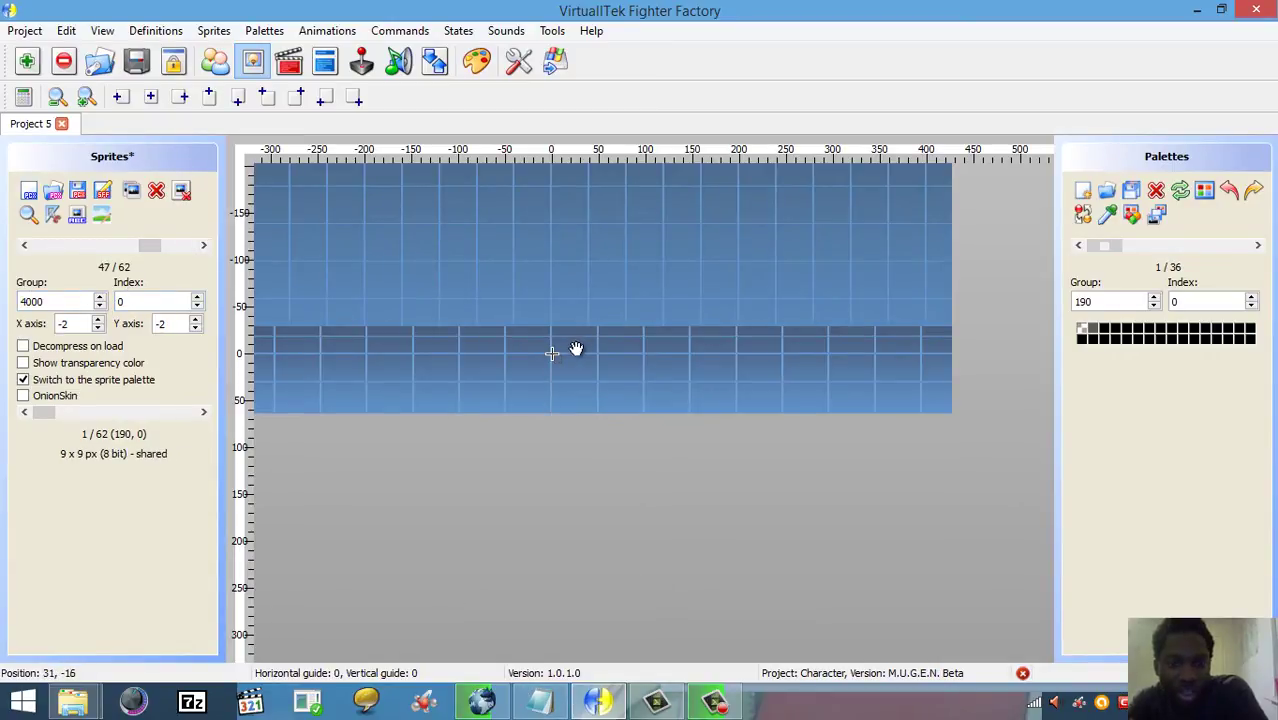
click(545, 703)
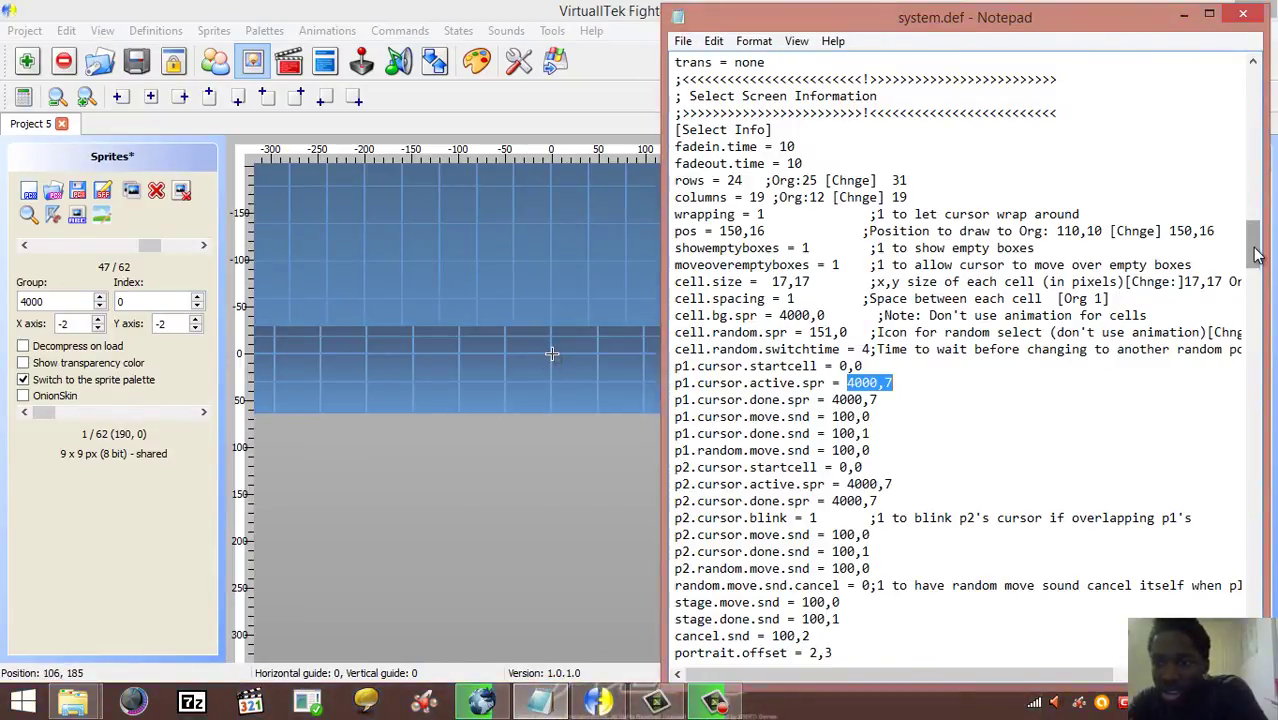
drag(826, 315, 676, 315)
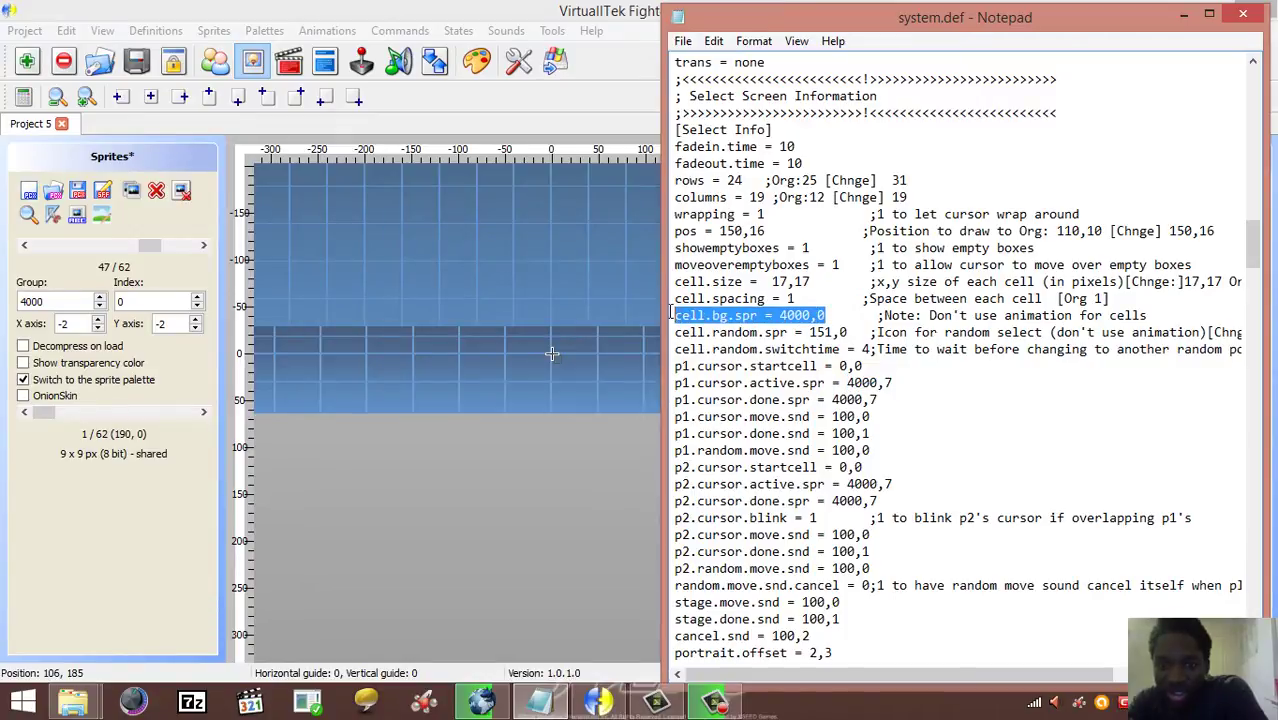
click(787, 318)
drag(781, 316, 818, 315)
click(735, 299)
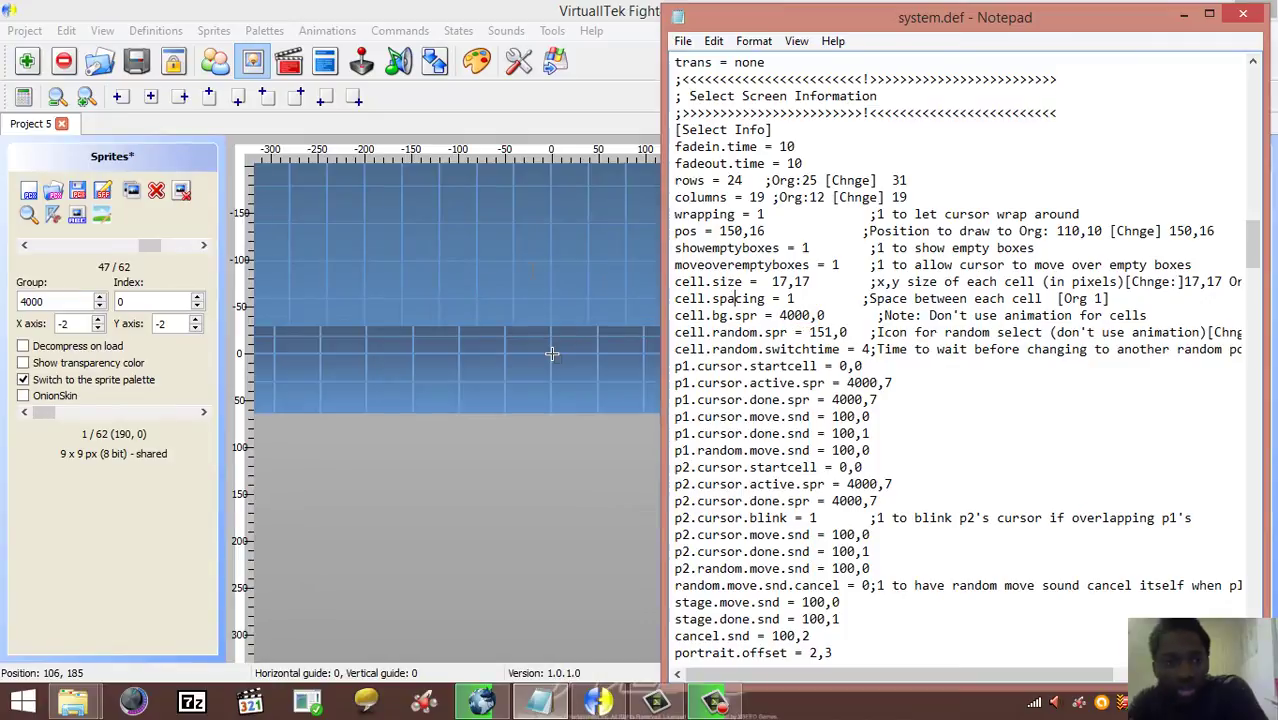
click(385, 8)
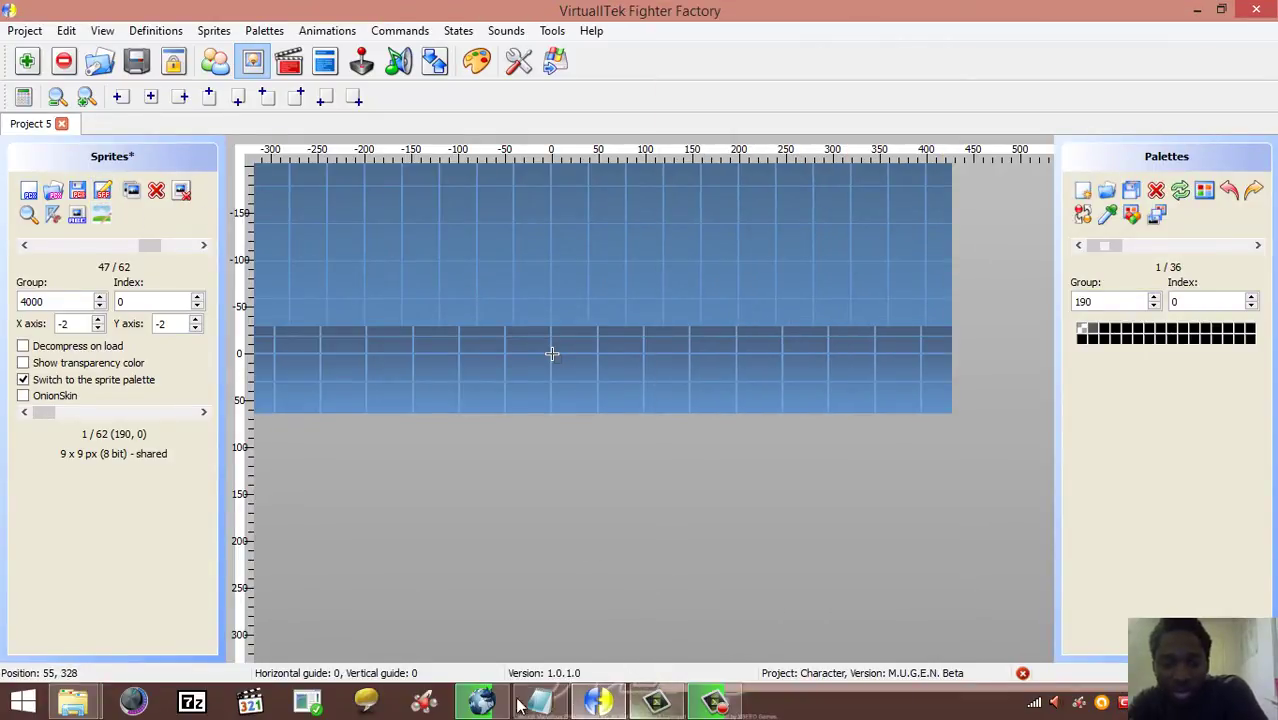
Step: Resize cursor sprite 4000,0 to 16 x 16 pixels in the image editor
mouse_move(503, 704)
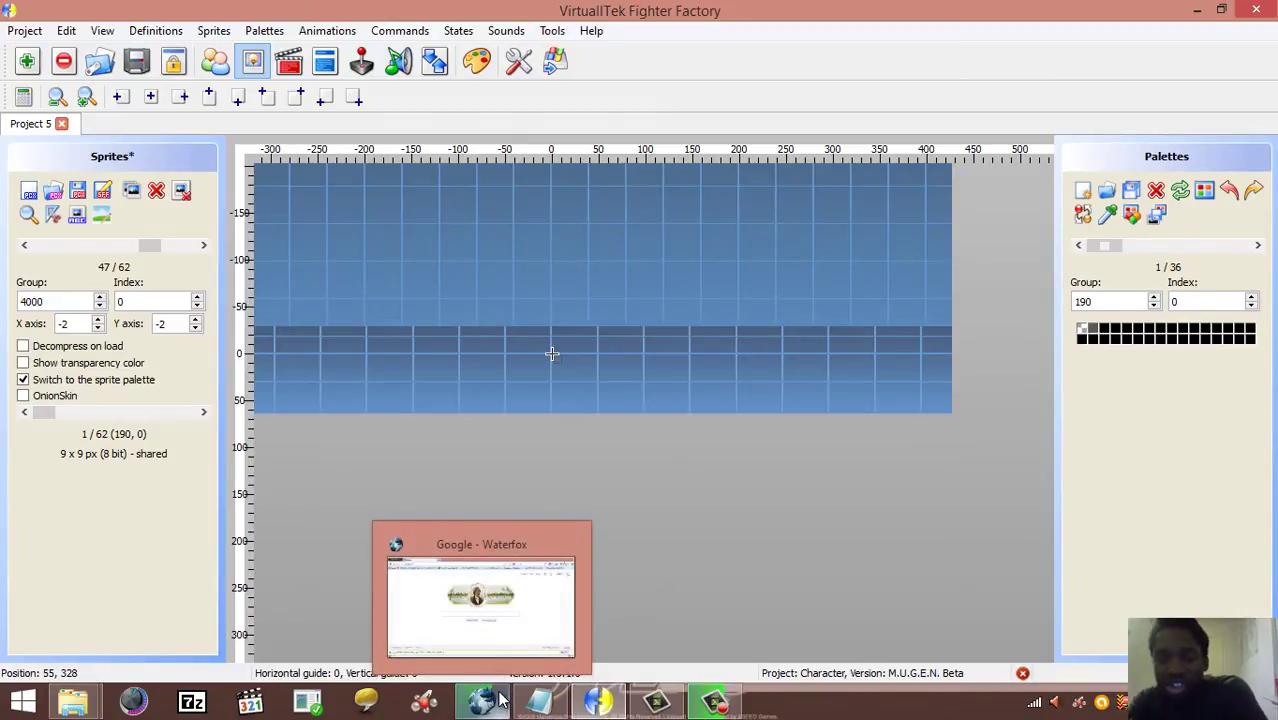
click(101, 215)
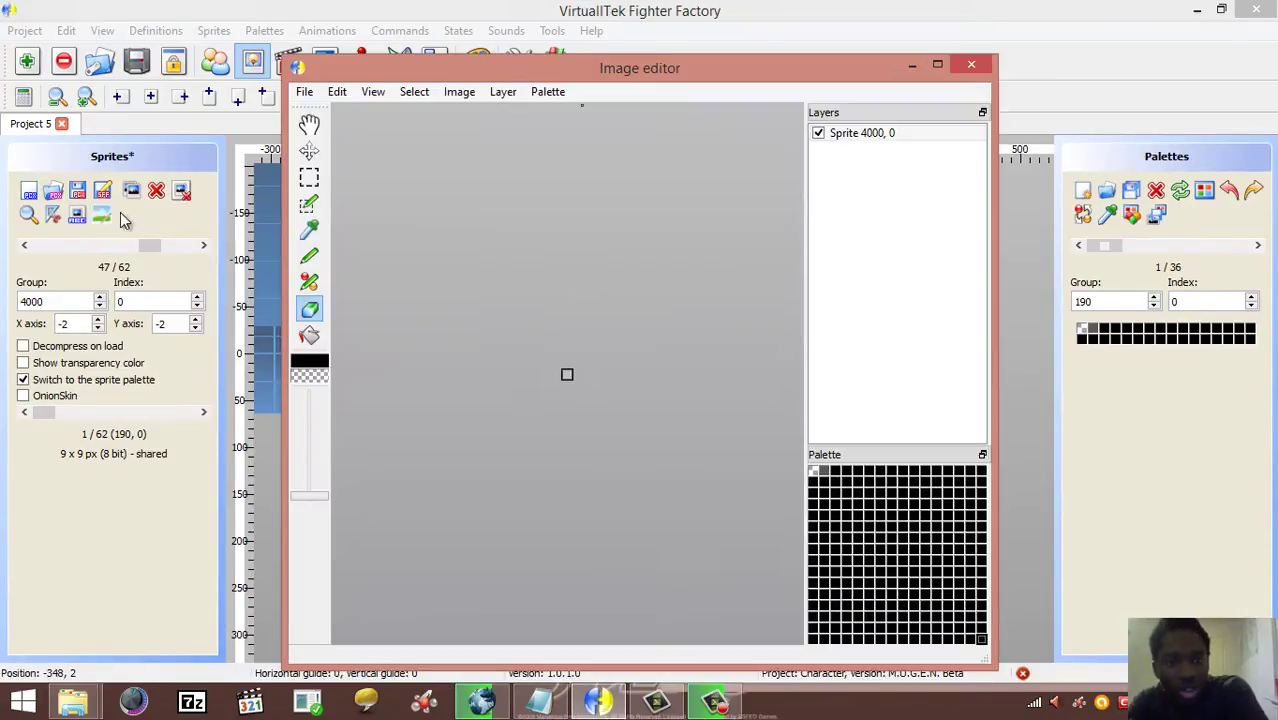
click(459, 91)
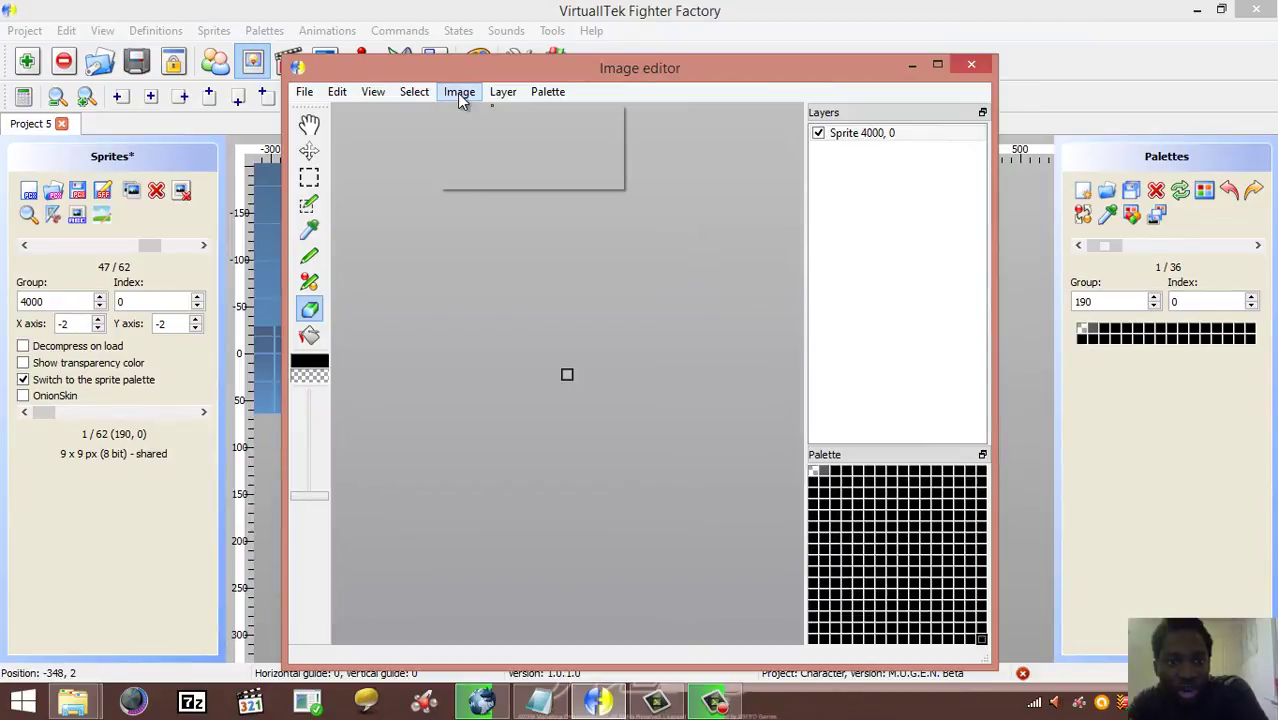
click(482, 138)
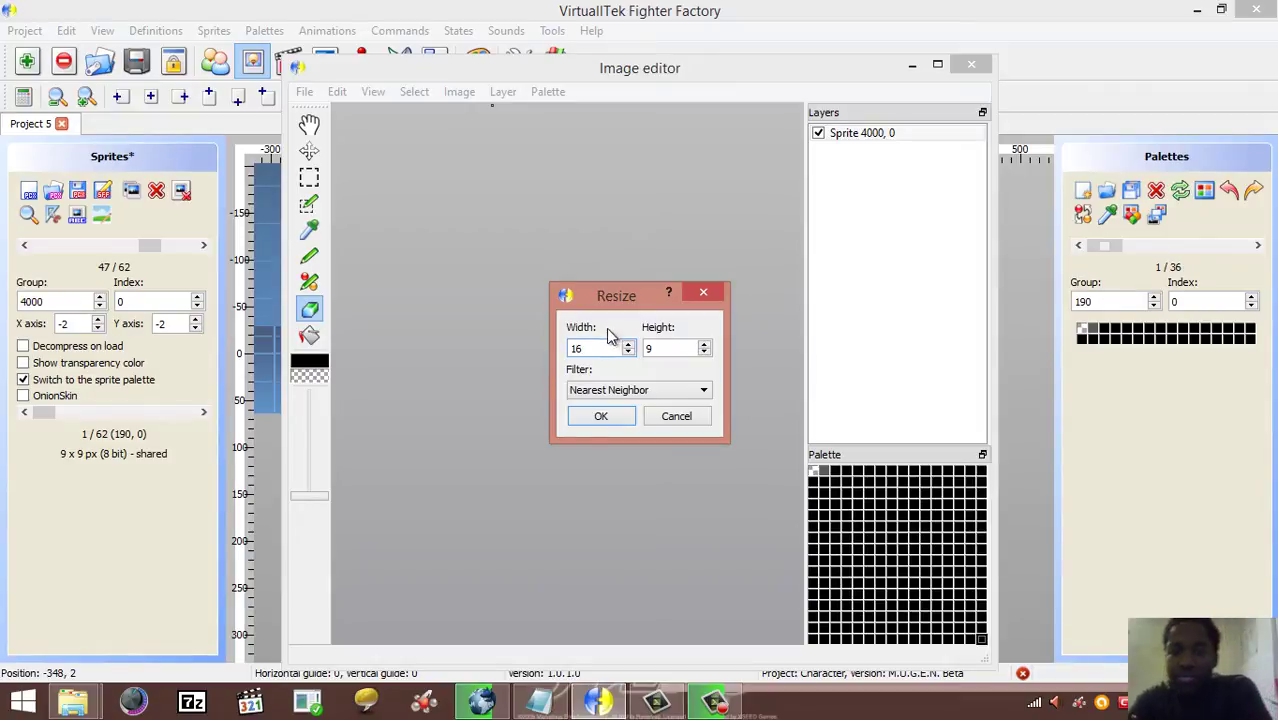
text(16)
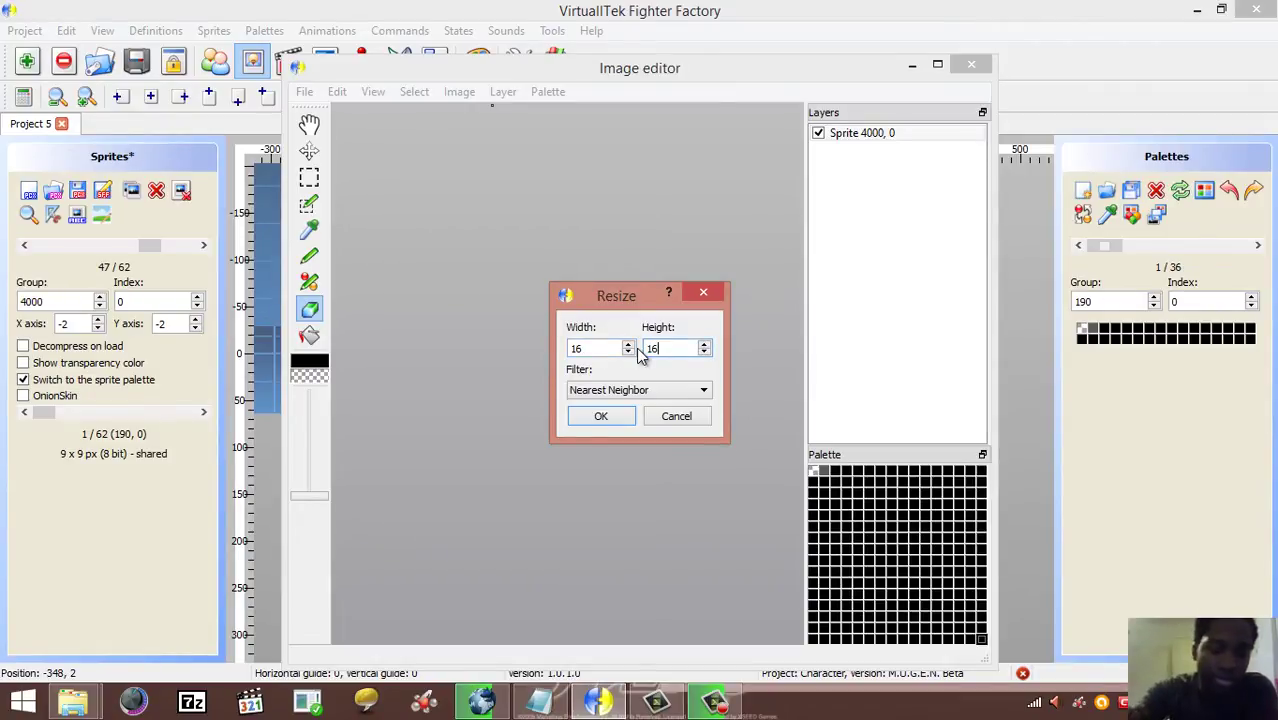
click(614, 421)
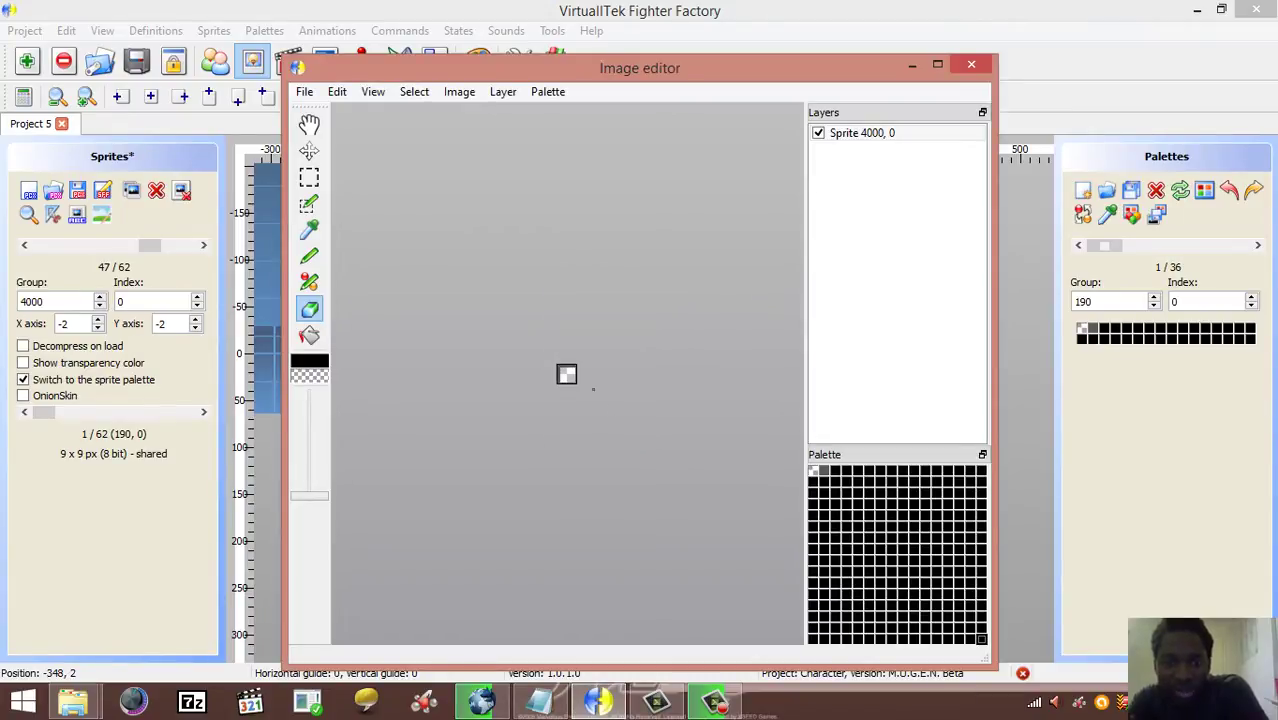
Step: Zoom in on the sprite, sample its dark grey border colour and switch to the pen
click(373, 91)
click(418, 204)
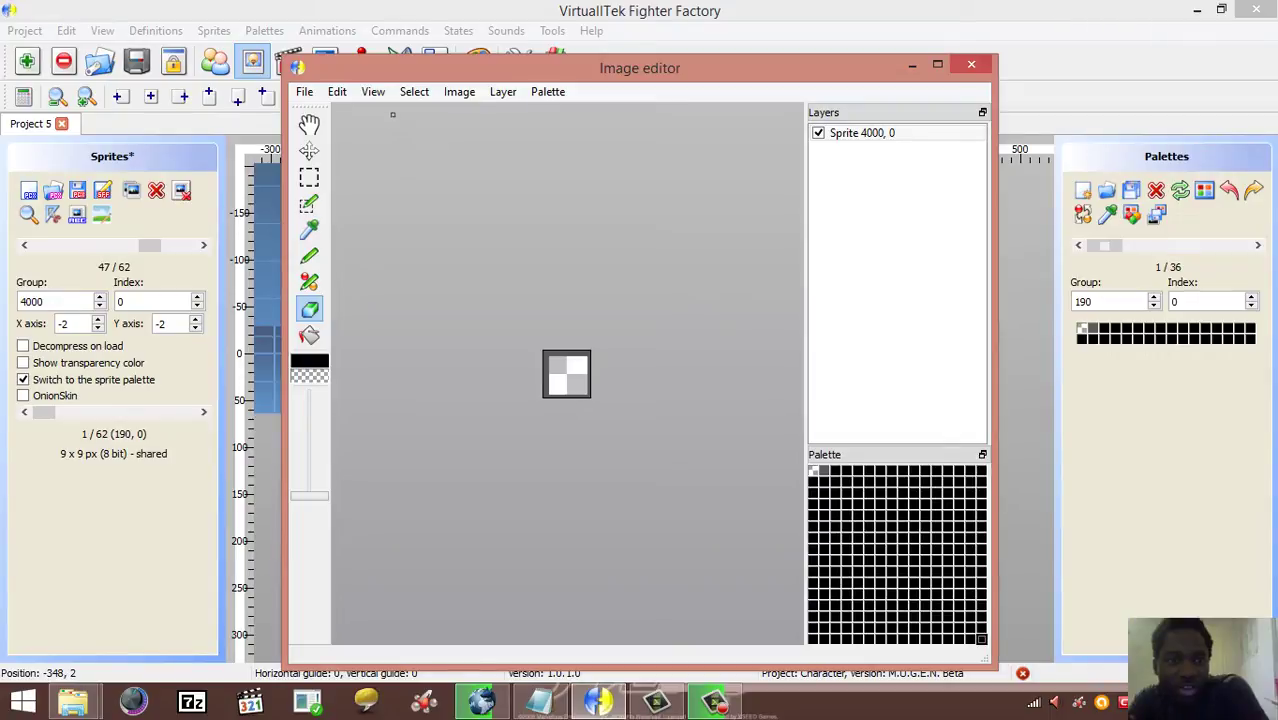
click(376, 93)
click(403, 206)
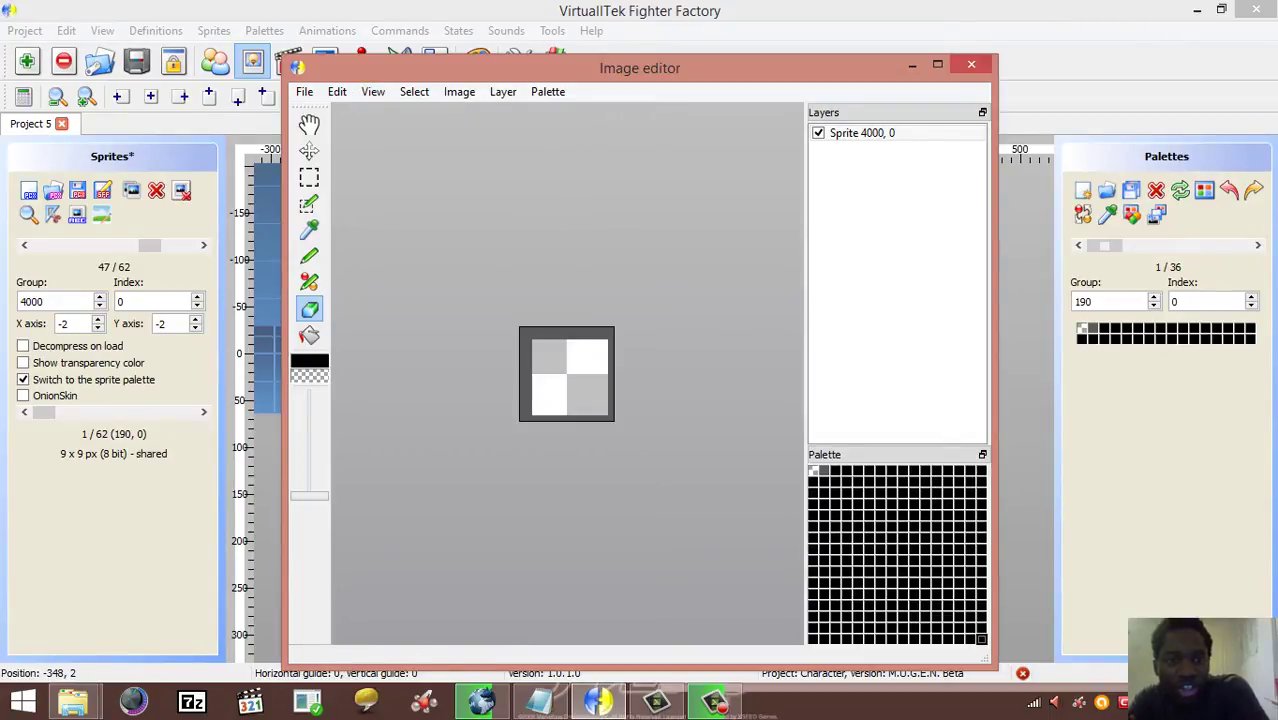
click(378, 96)
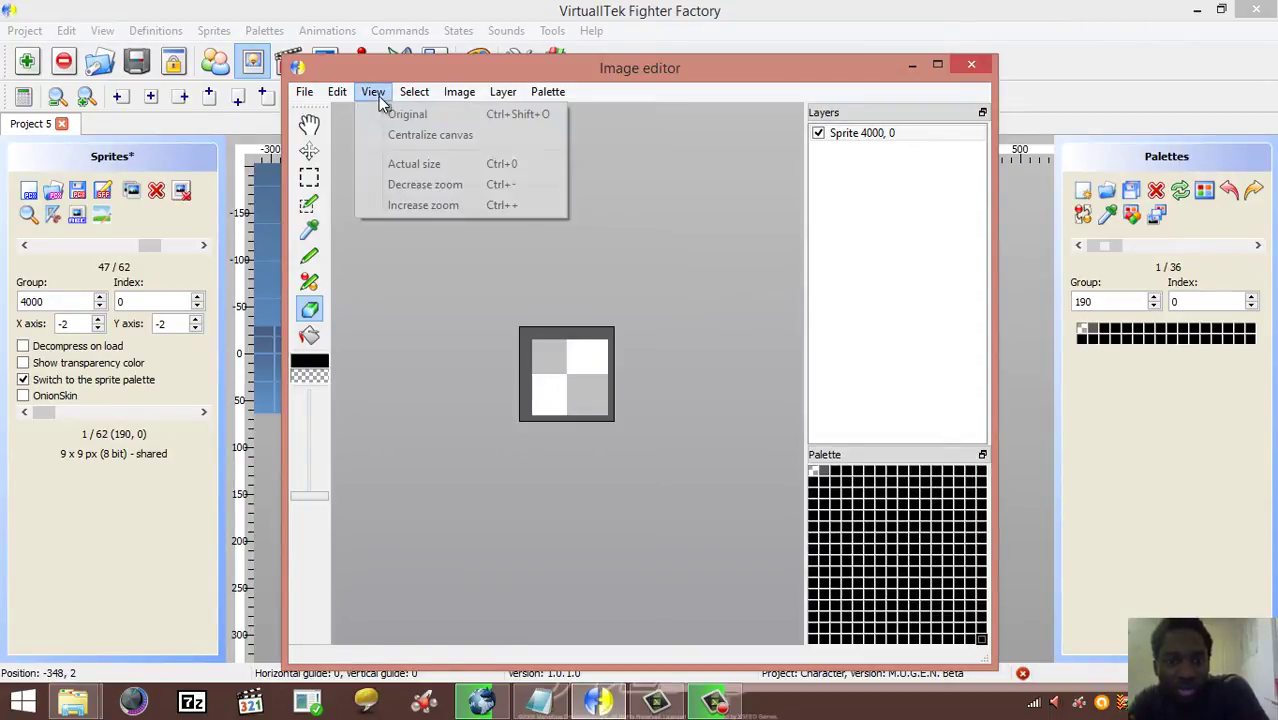
click(410, 206)
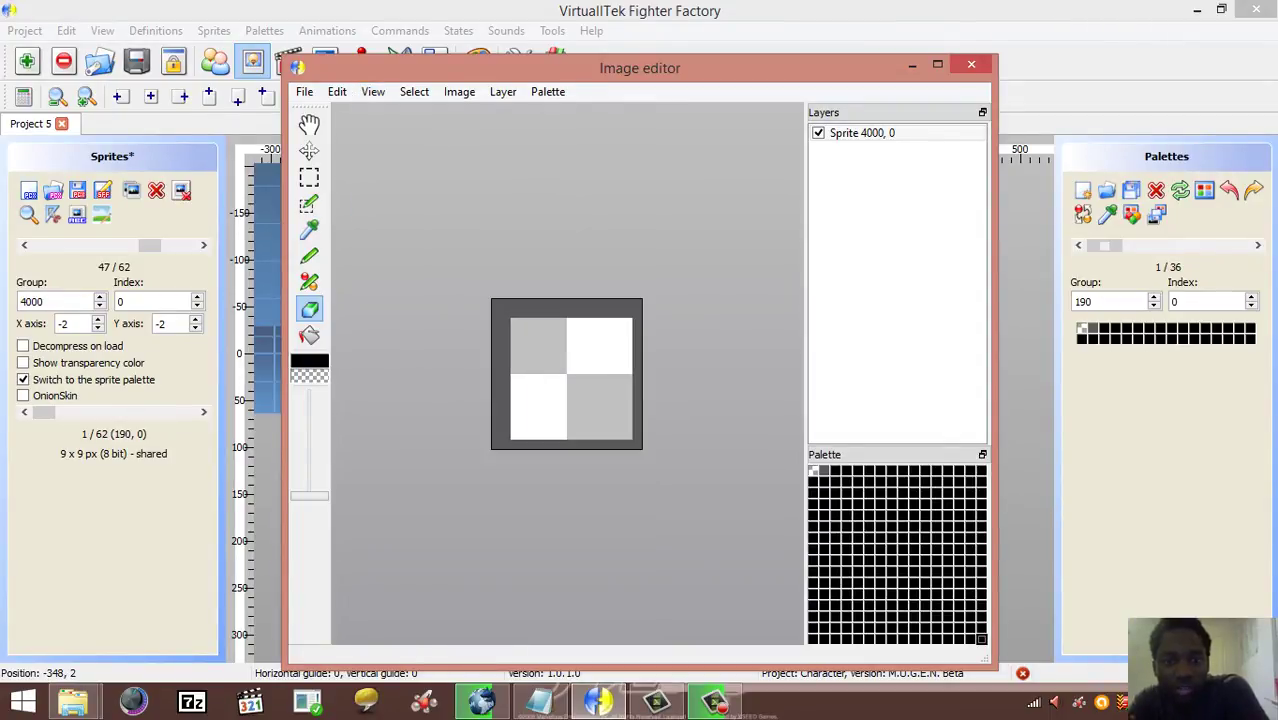
click(311, 233)
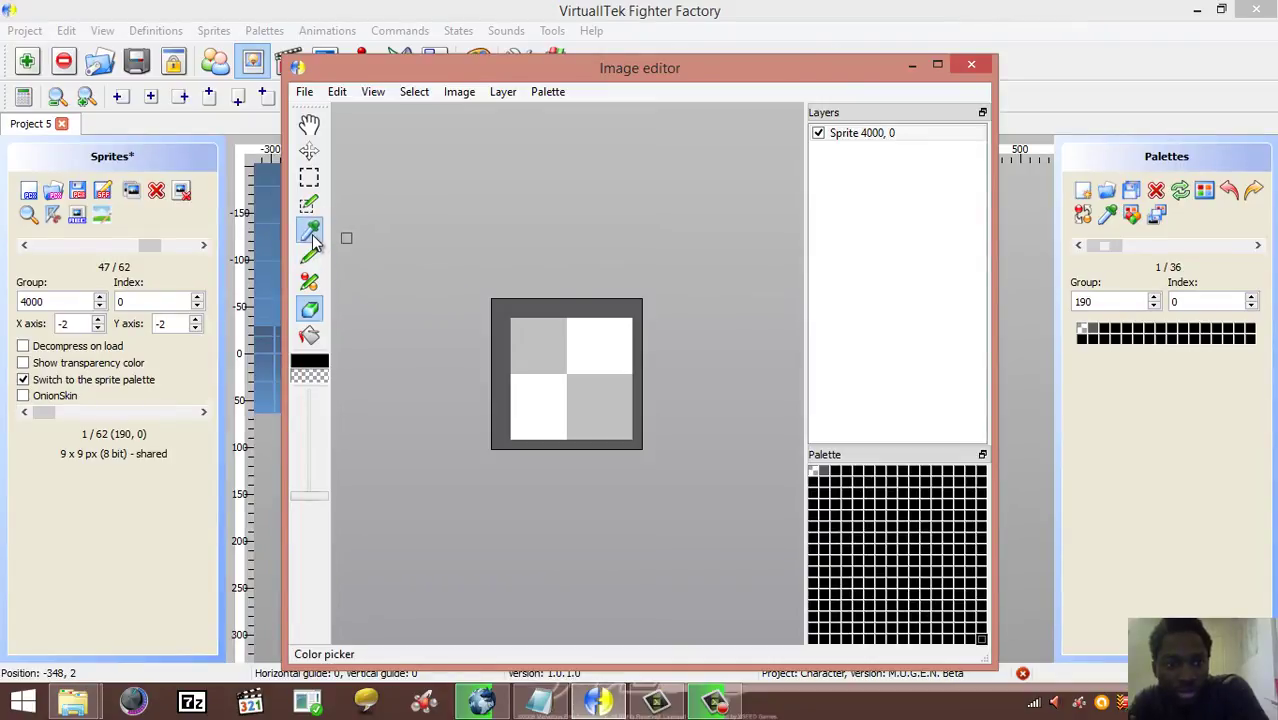
click(506, 315)
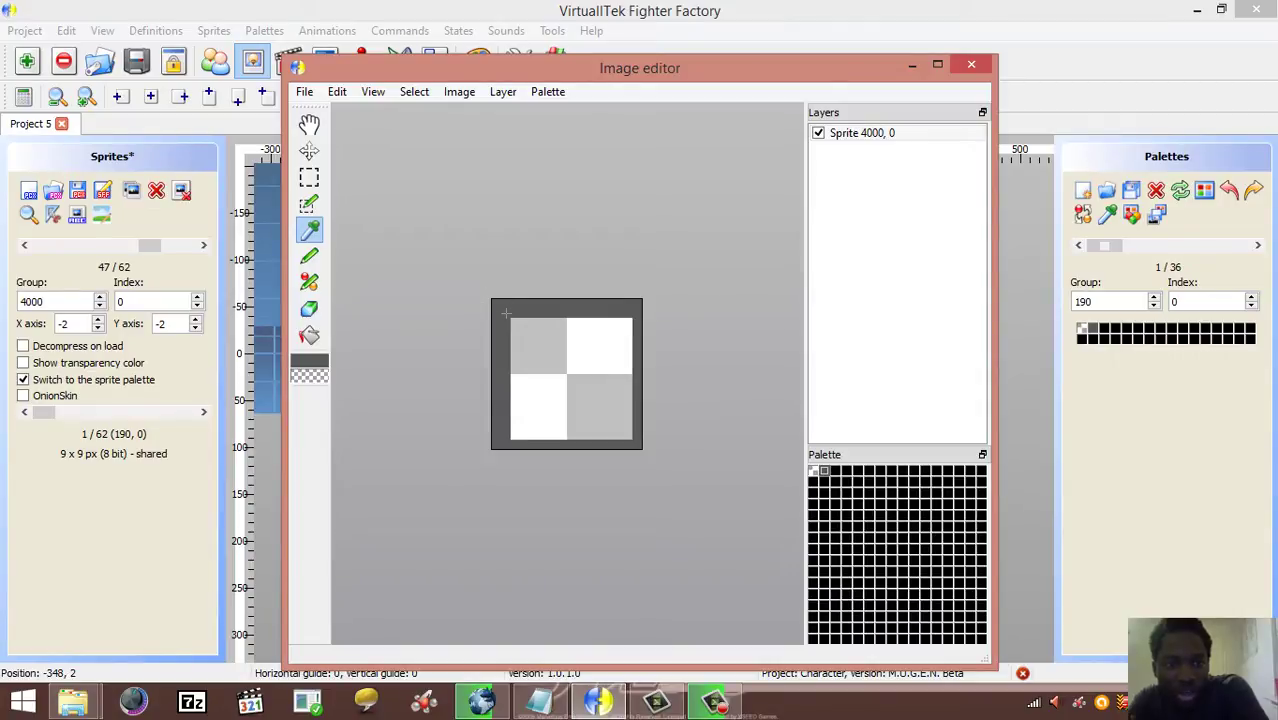
click(309, 257)
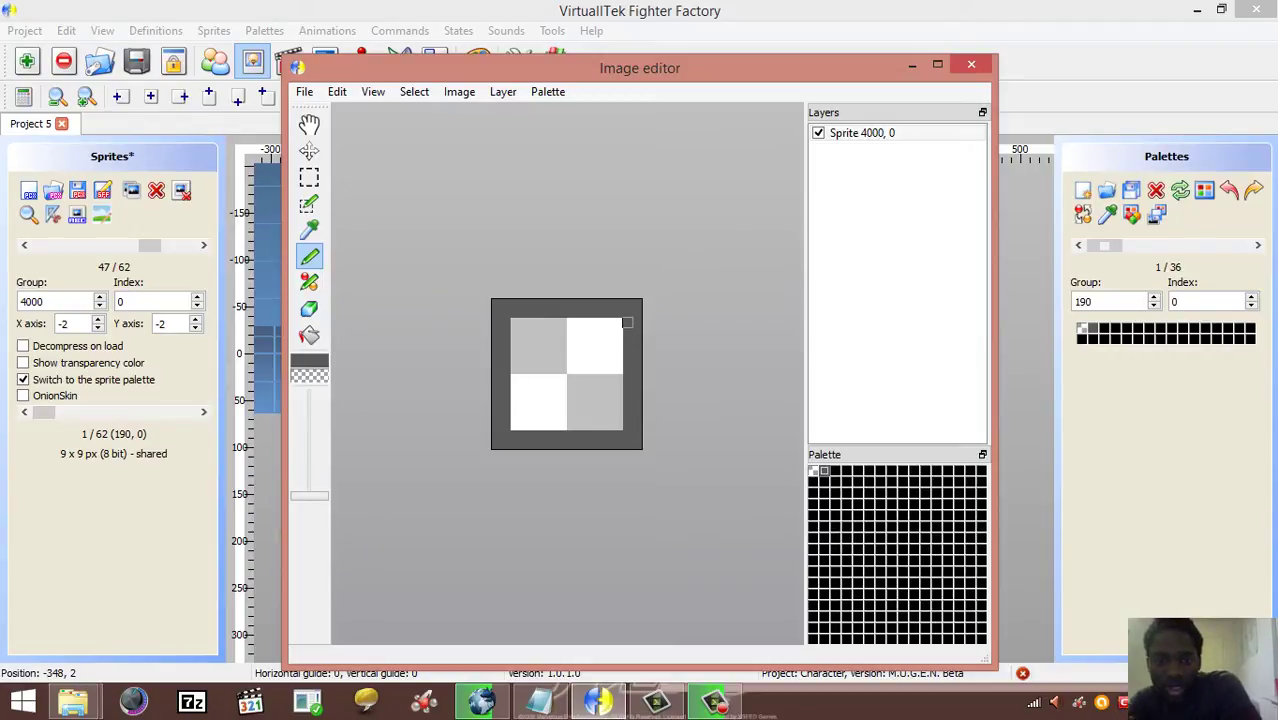
Step: Save the sprite as unique image data, no longer shared with 4000,3, and close the editor
click(304, 91)
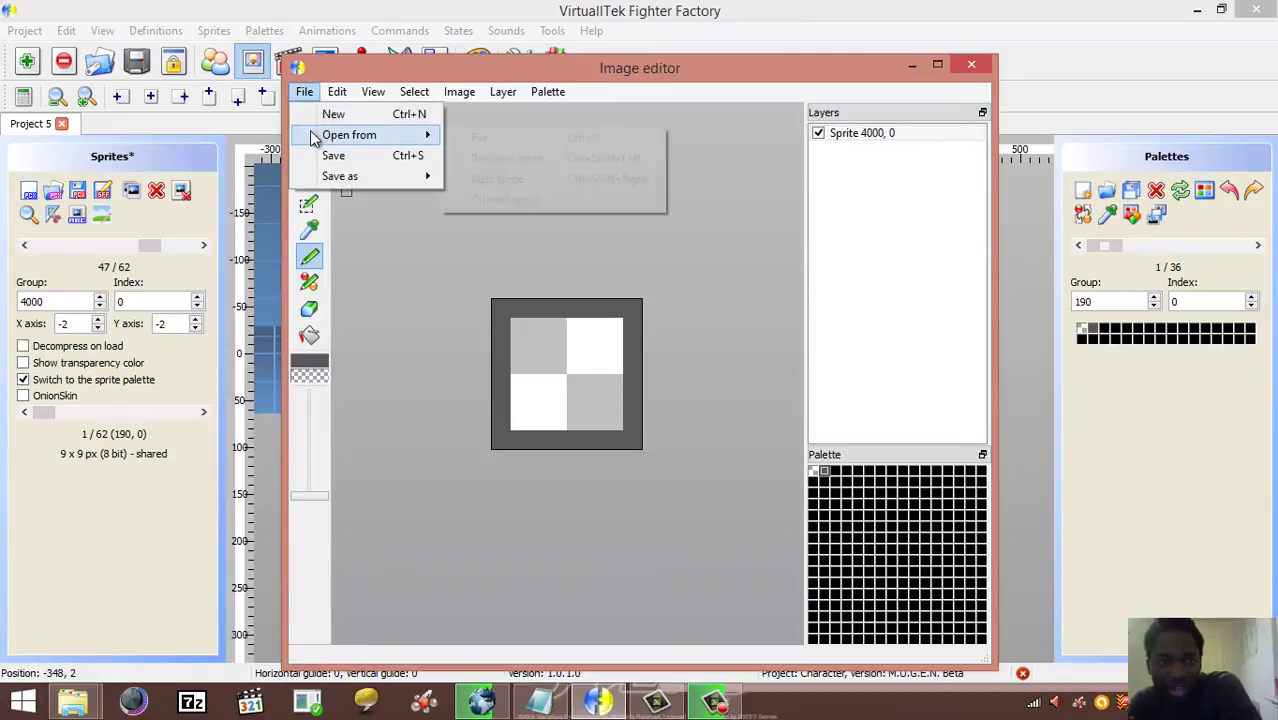
click(330, 155)
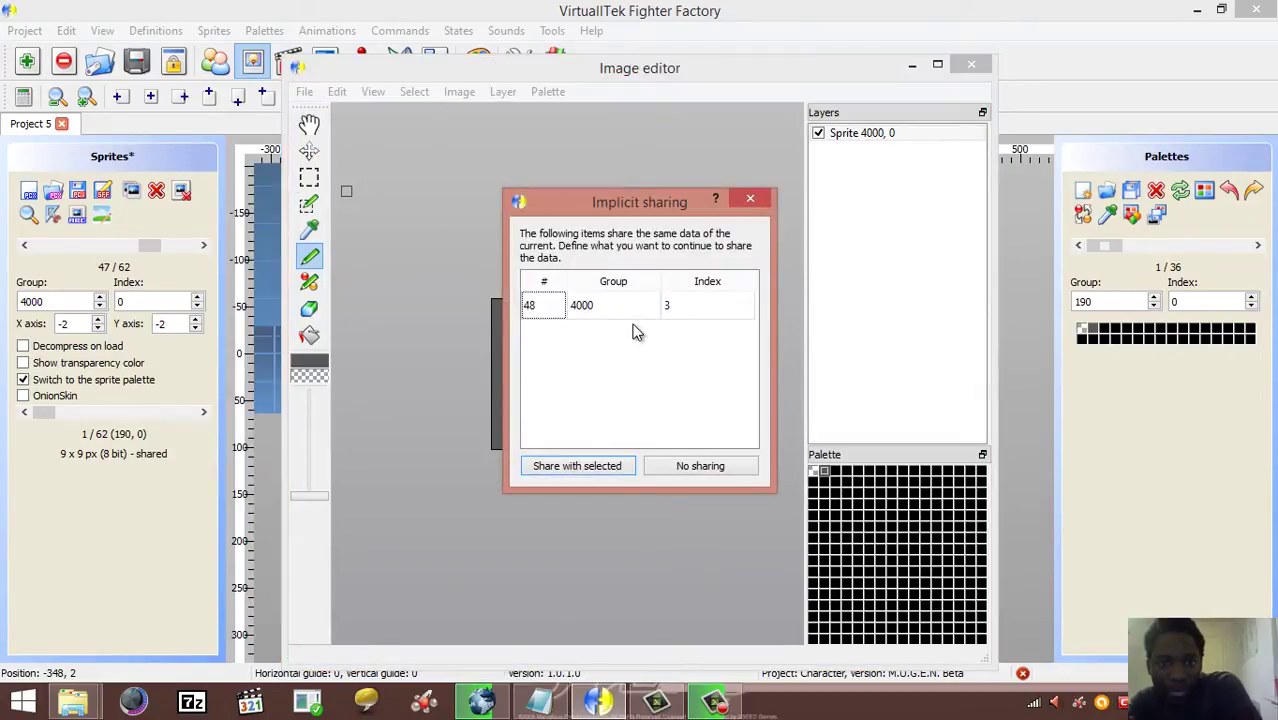
click(700, 466)
click(970, 68)
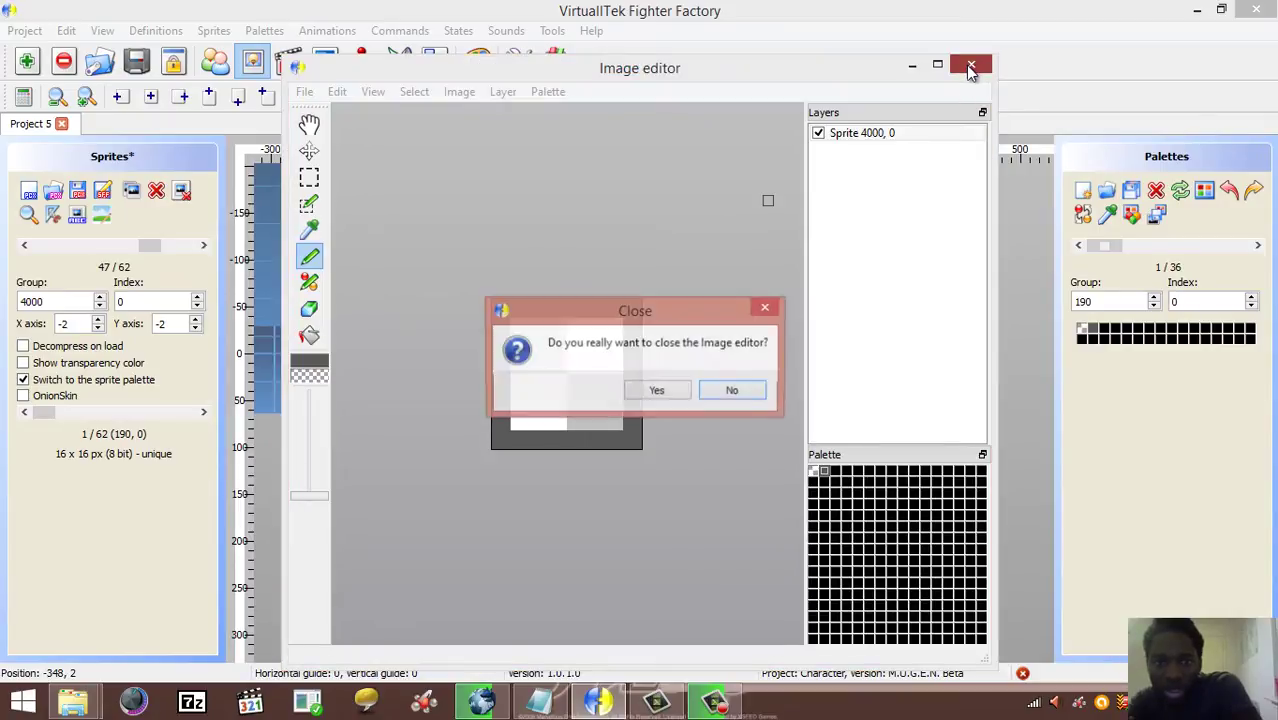
Step: Confirm closing the editor and step forward through the sprite list to 4000,7
click(637, 392)
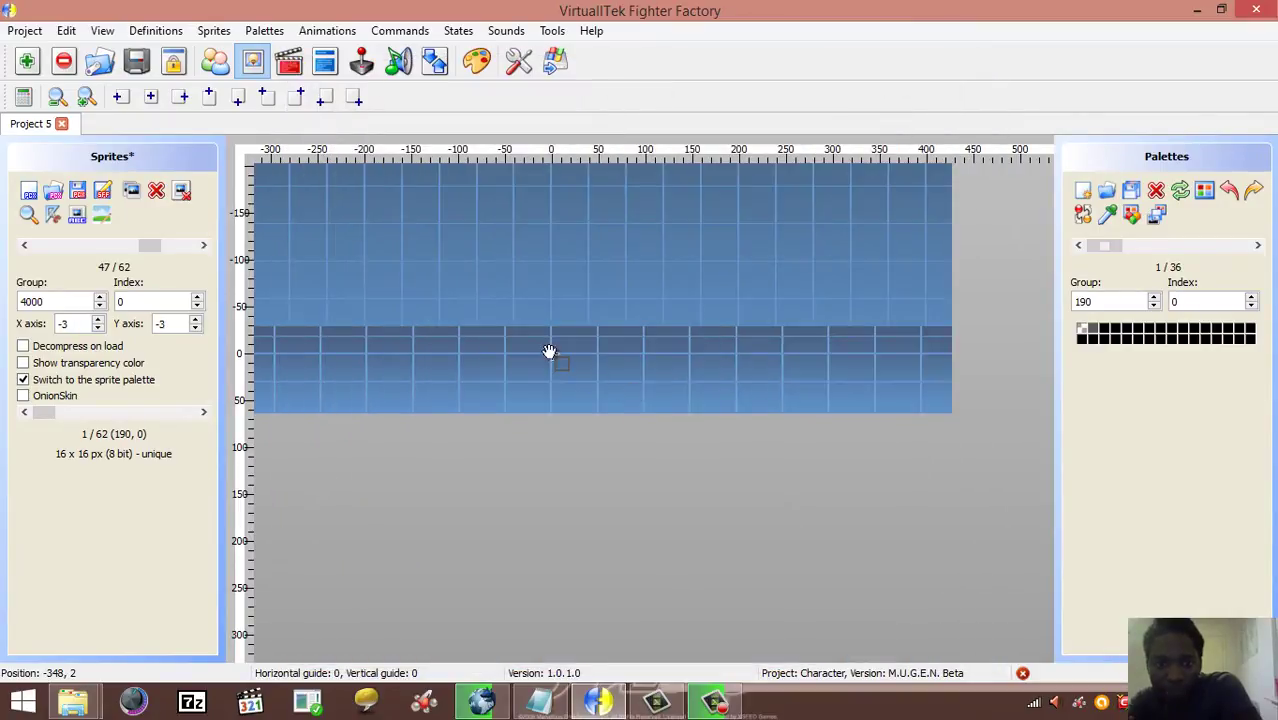
click(204, 247)
click(204, 247)
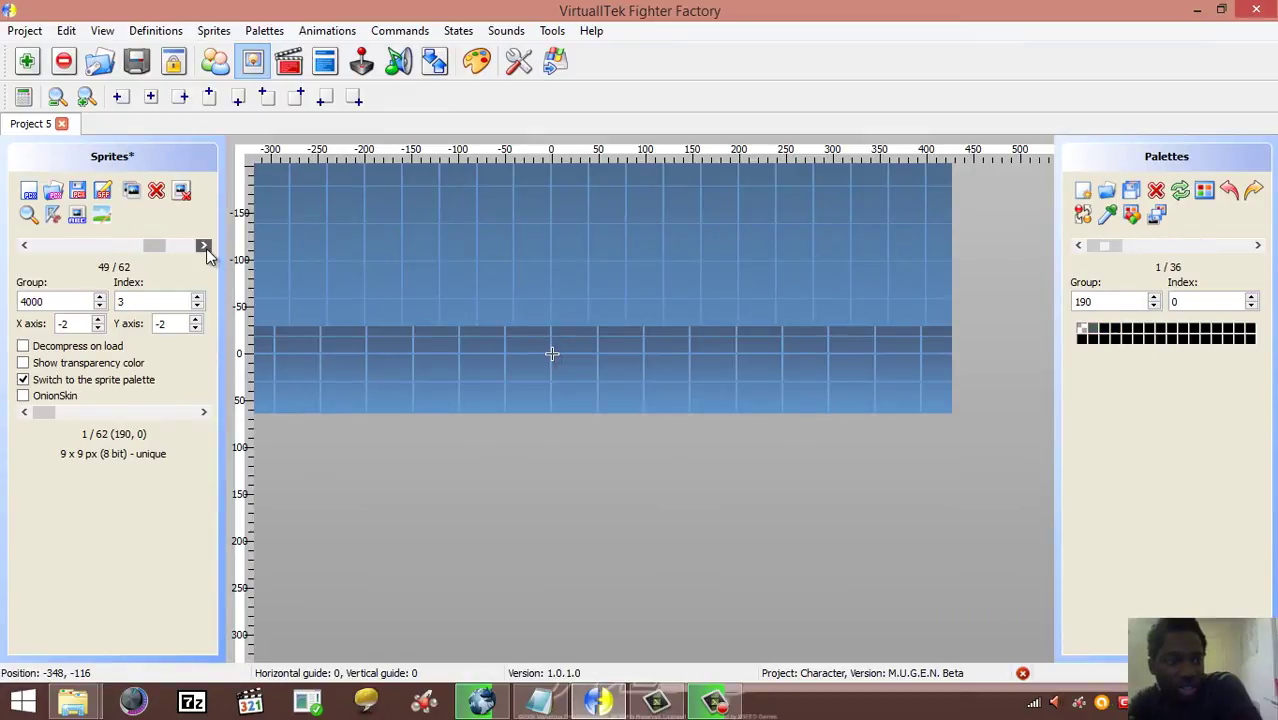
click(204, 247)
click(204, 247)
click(204, 247)
click(204, 247)
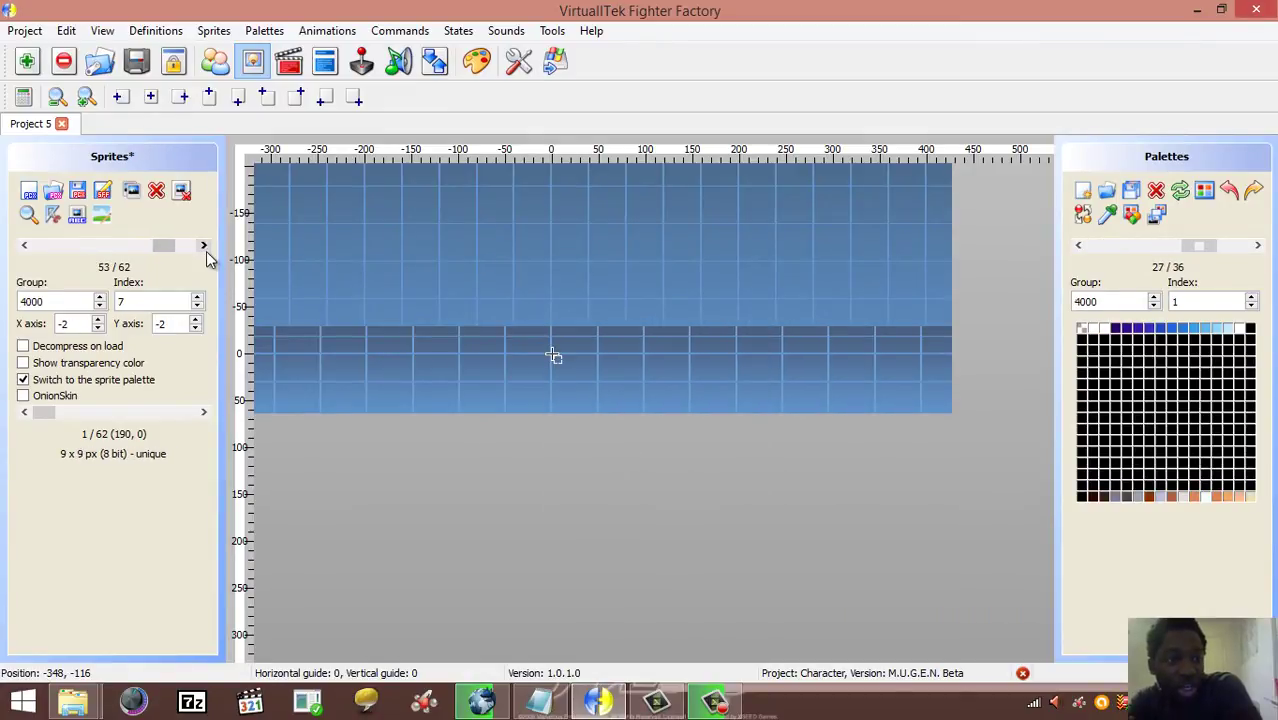
Step: Check in system.def that the p1 cursor uses sprite 4000,7, then return to Fighter Factory
click(556, 700)
mouse_move(840, 389)
mouse_down()
mouse_move(889, 383)
mouse_move(836, 404)
mouse_up()
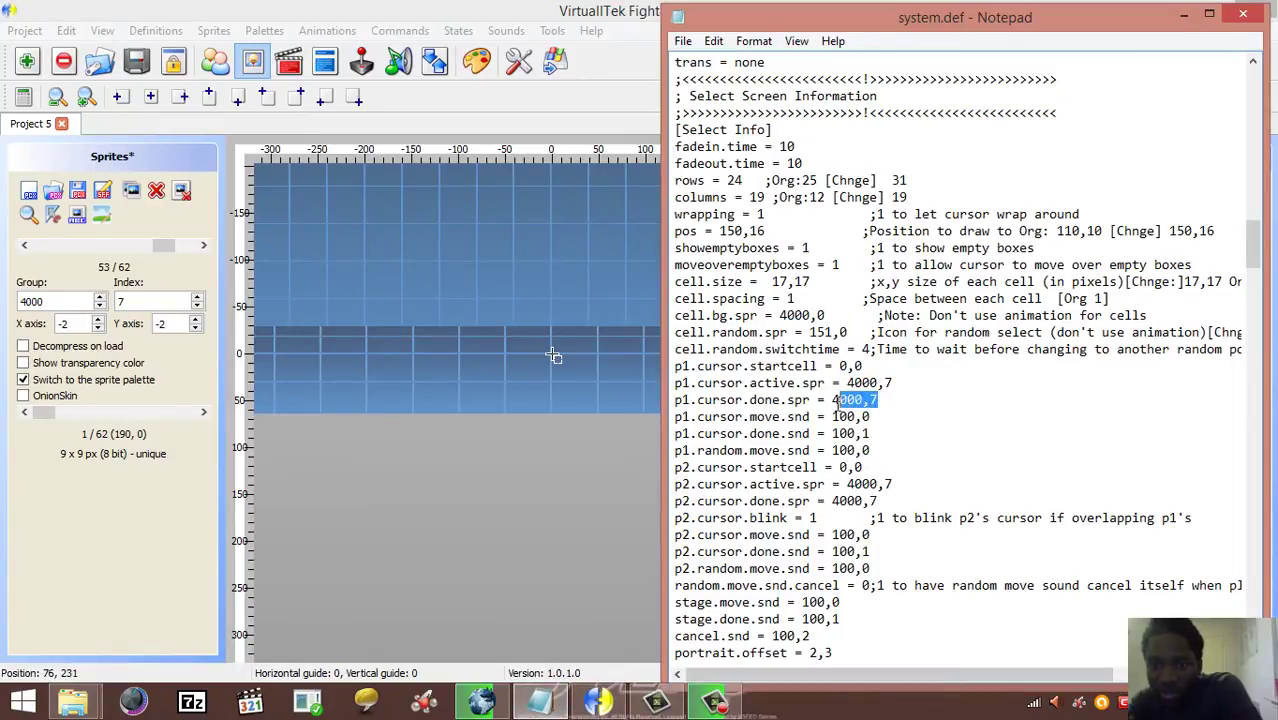
click(826, 403)
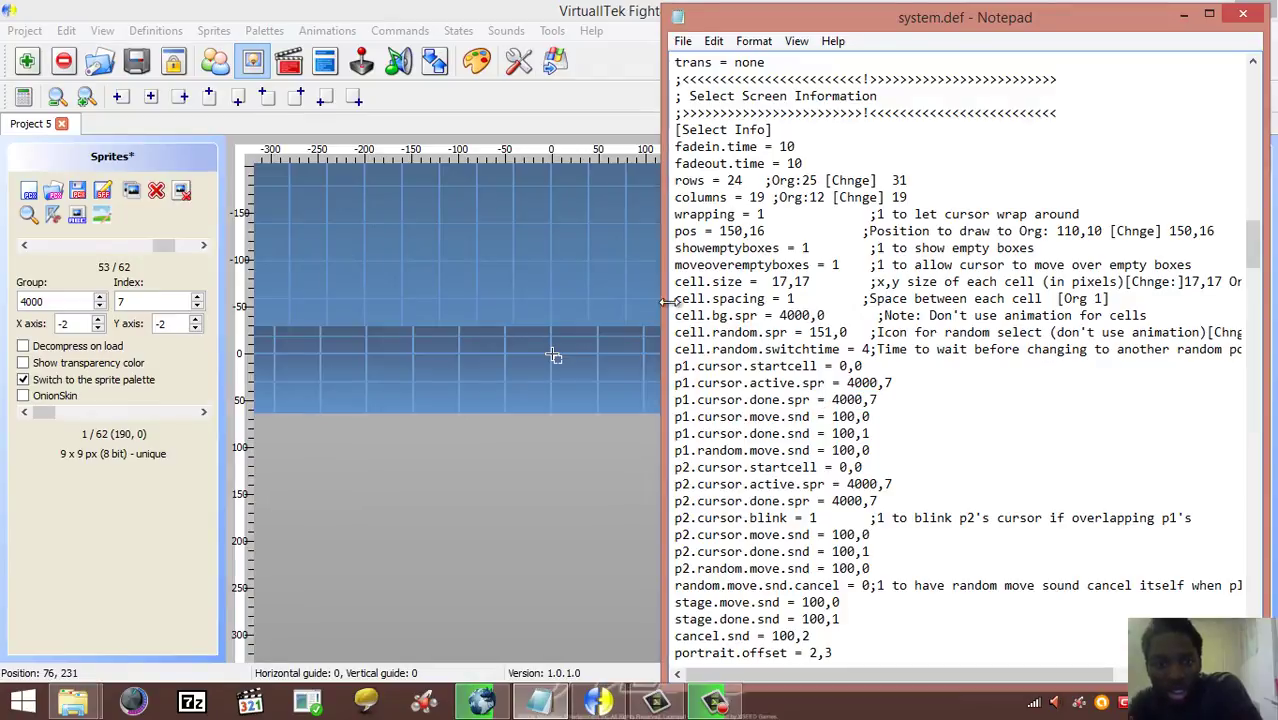
click(482, 12)
Step: Resize sprite 4000,7 to 16 x 16 pixels
click(97, 226)
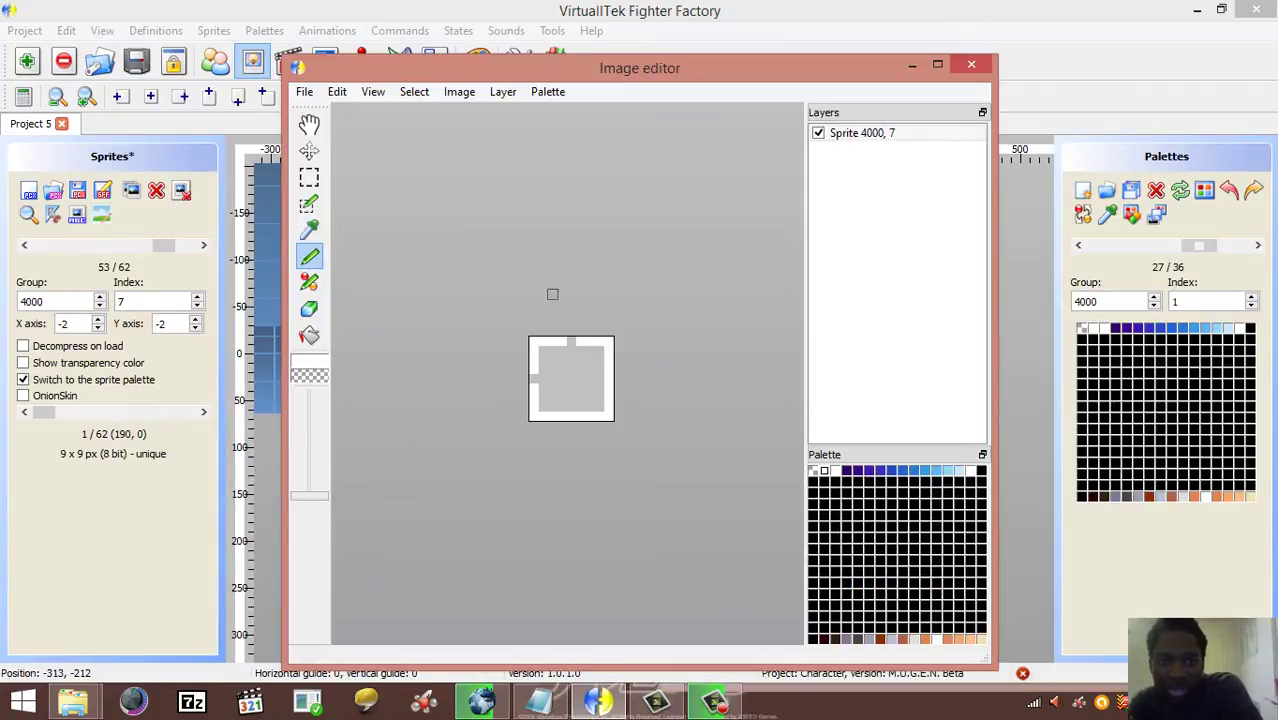
click(459, 91)
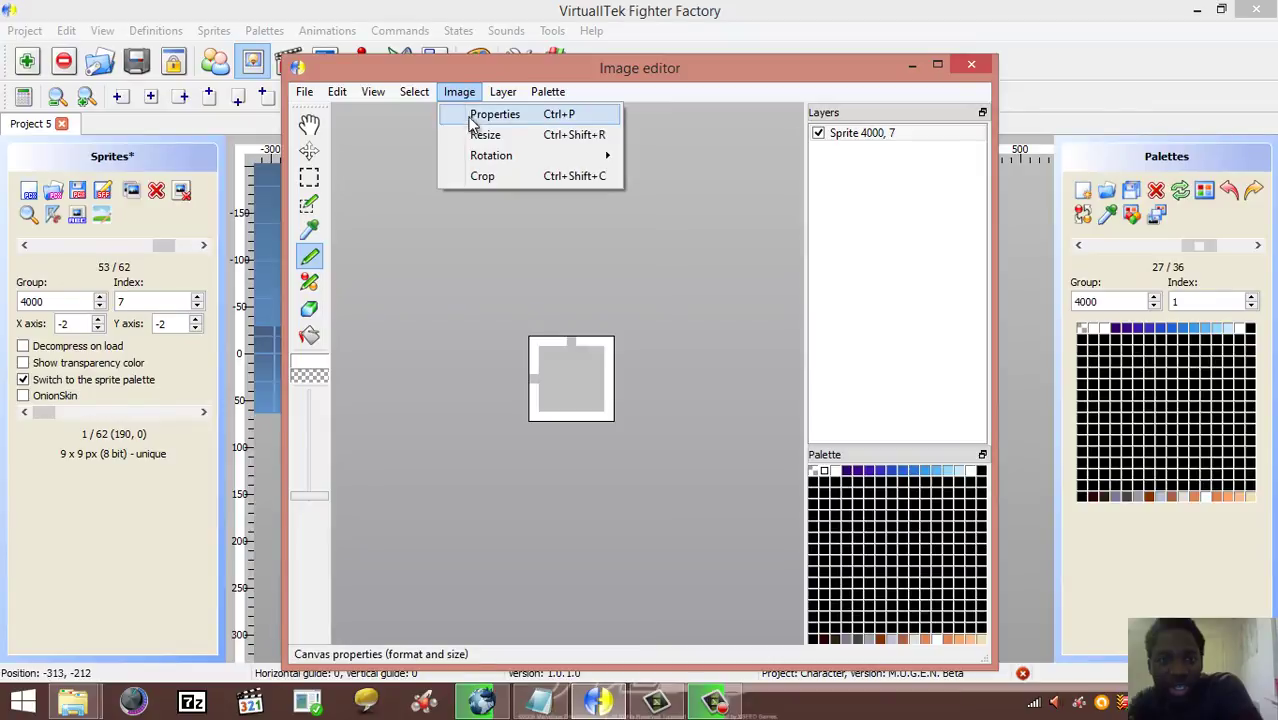
click(484, 135)
click(627, 344)
click(627, 344)
click(627, 344)
click(627, 344)
click(627, 345)
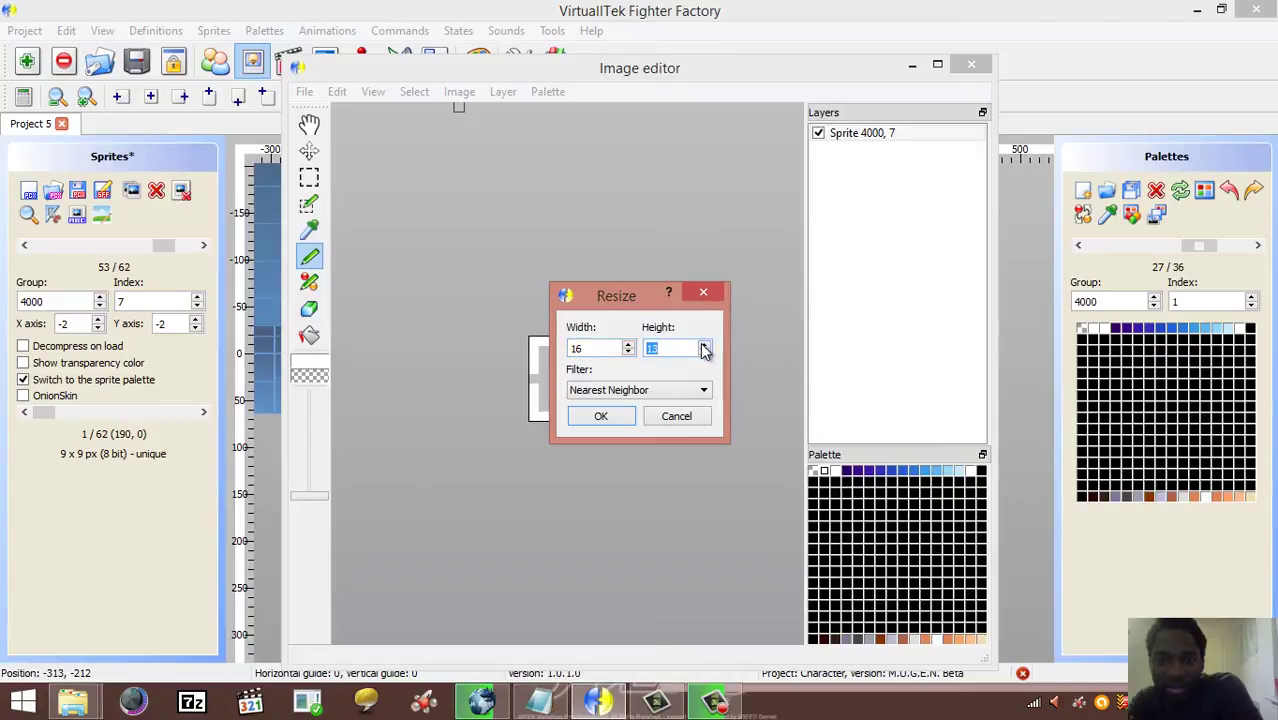
click(704, 344)
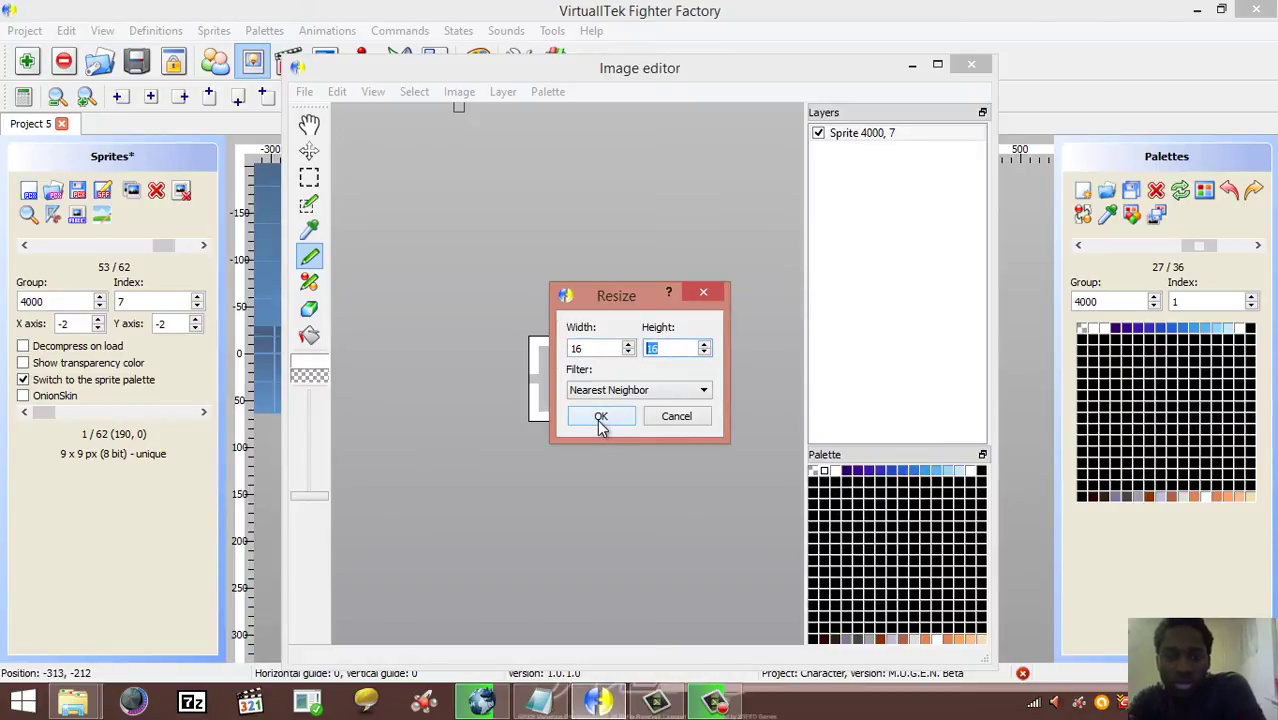
click(601, 418)
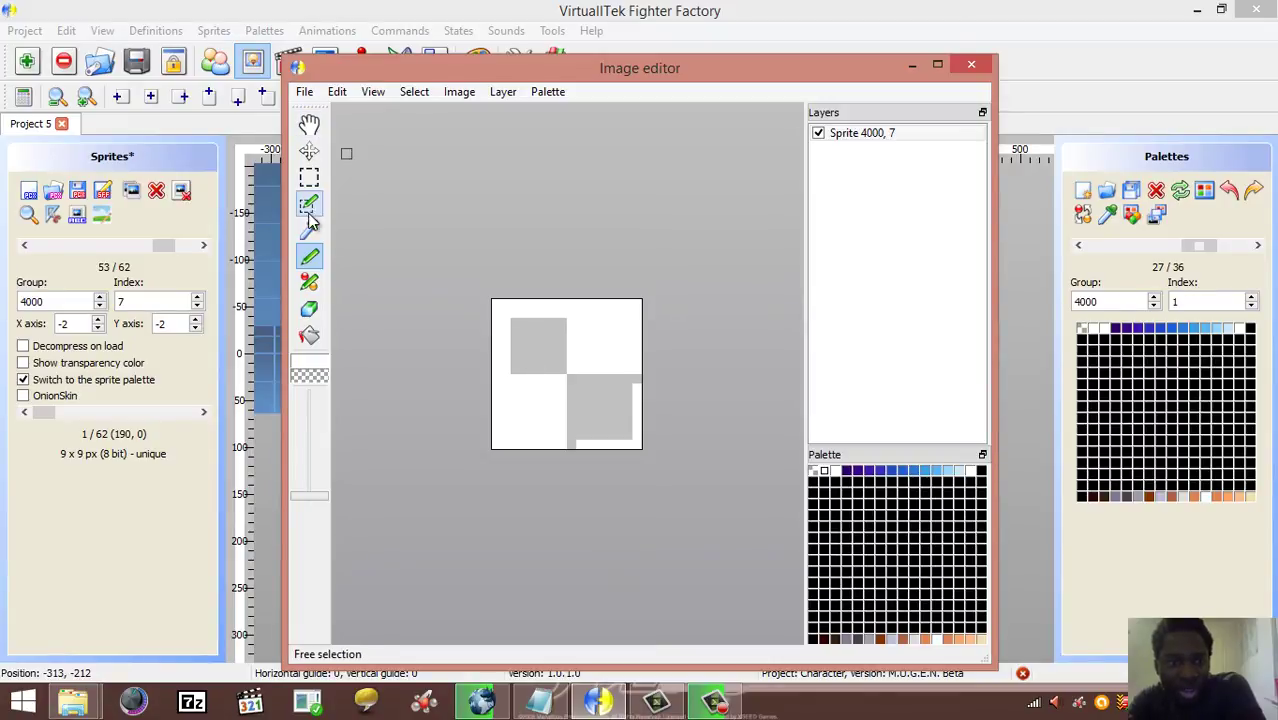
Step: Try erasing the grey pixels along the sprite's bottom edge, then undo the erase
click(311, 313)
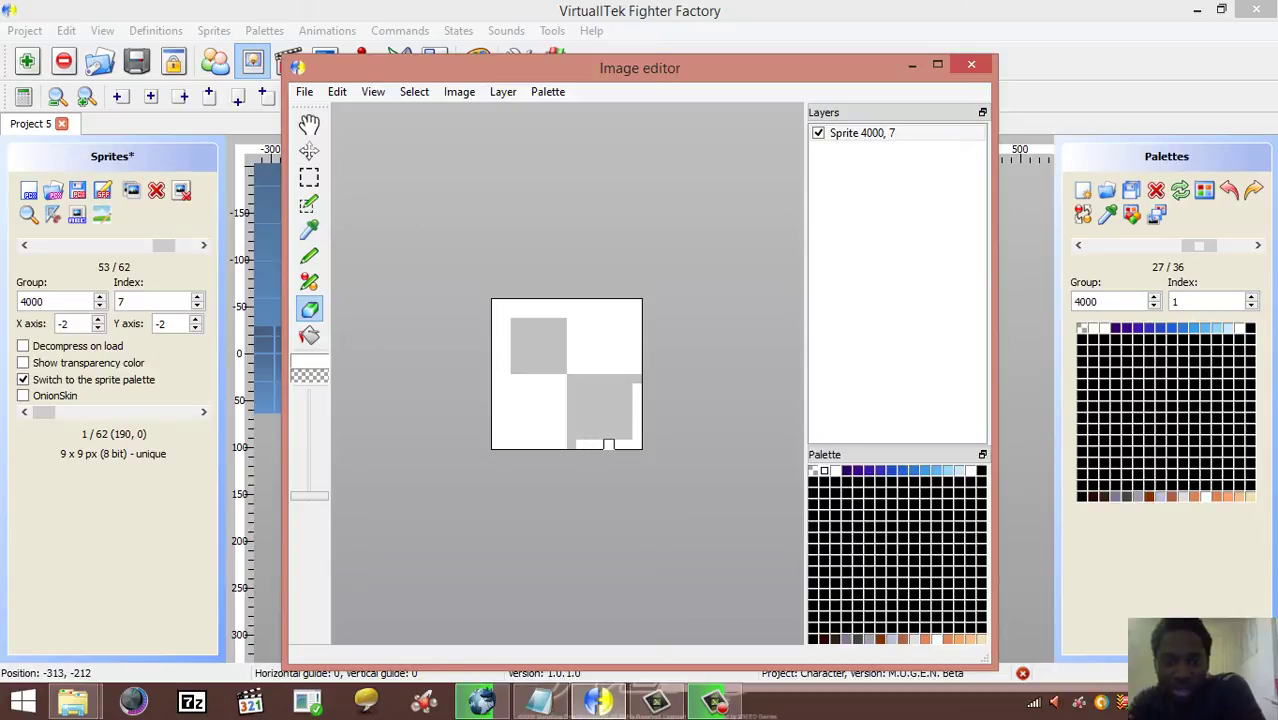
drag(590, 444, 615, 444)
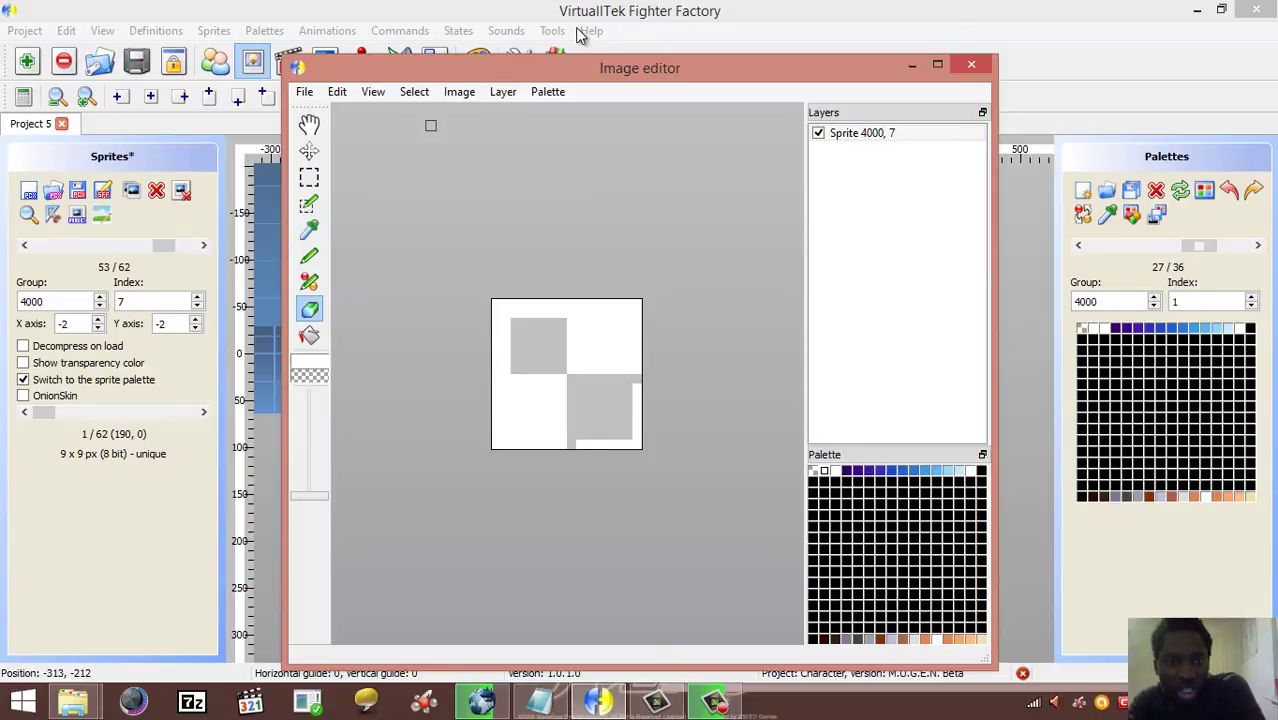
click(374, 92)
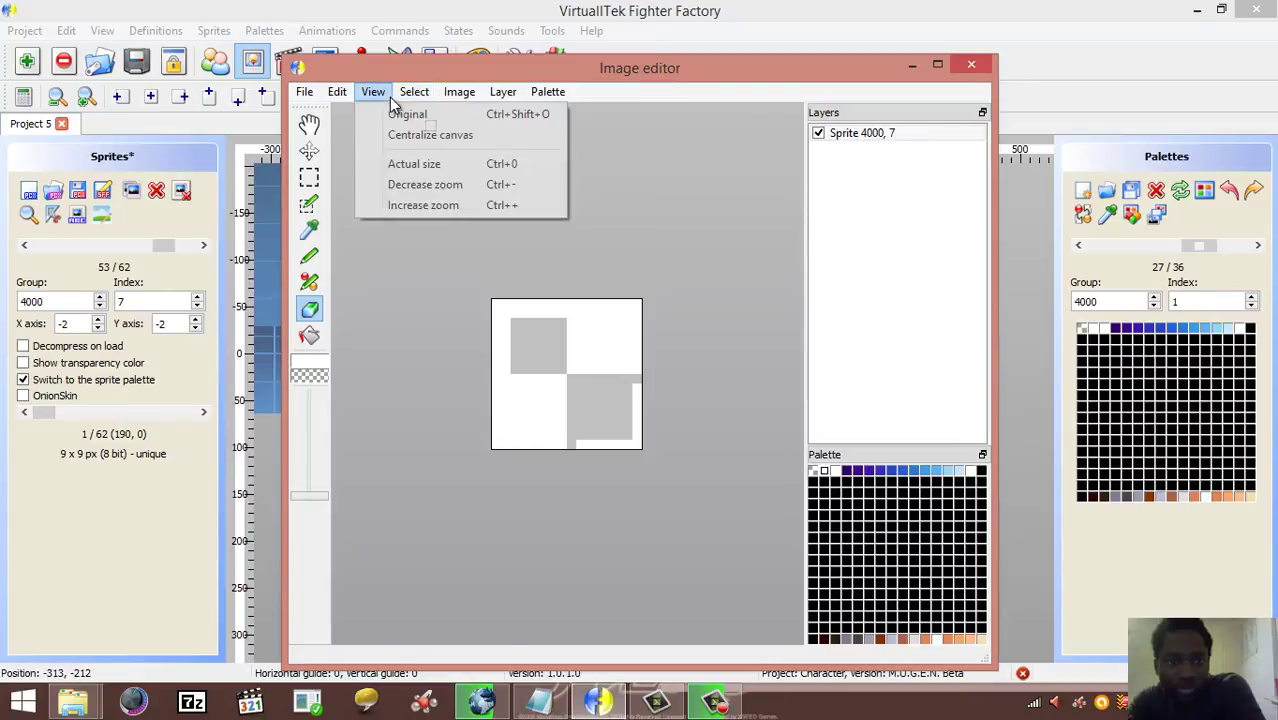
click(408, 205)
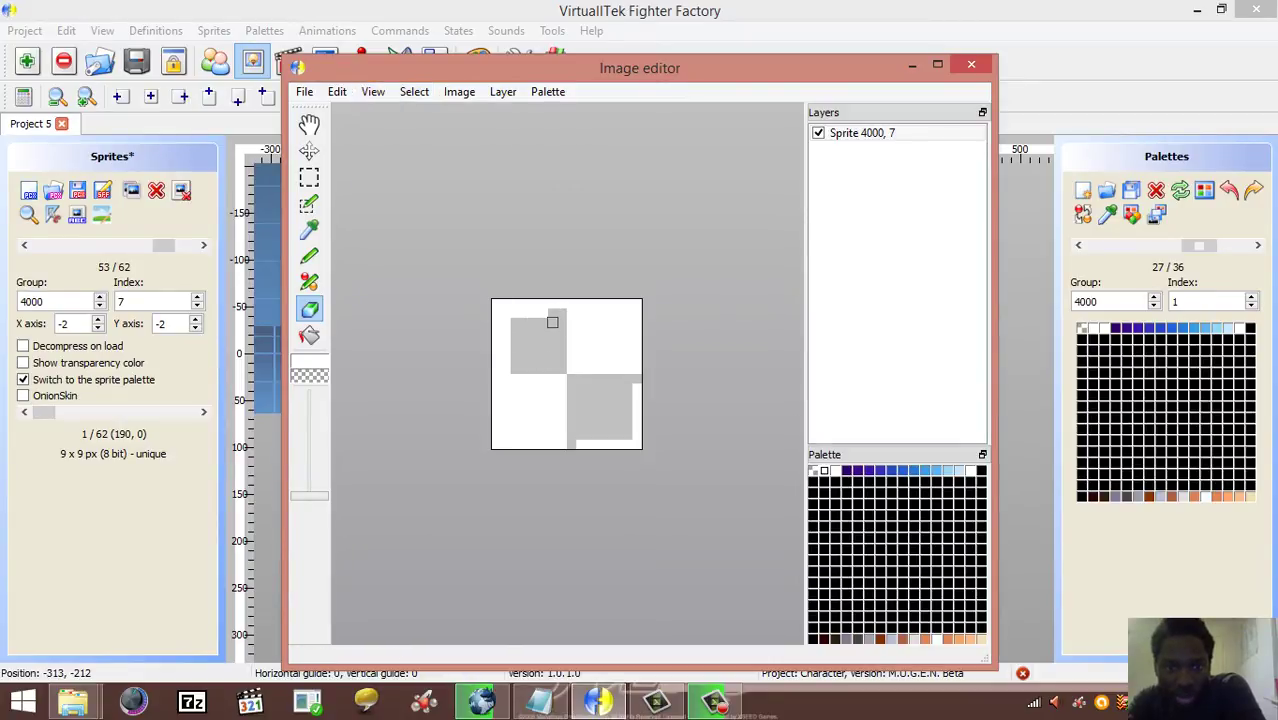
key(ctrl+z)
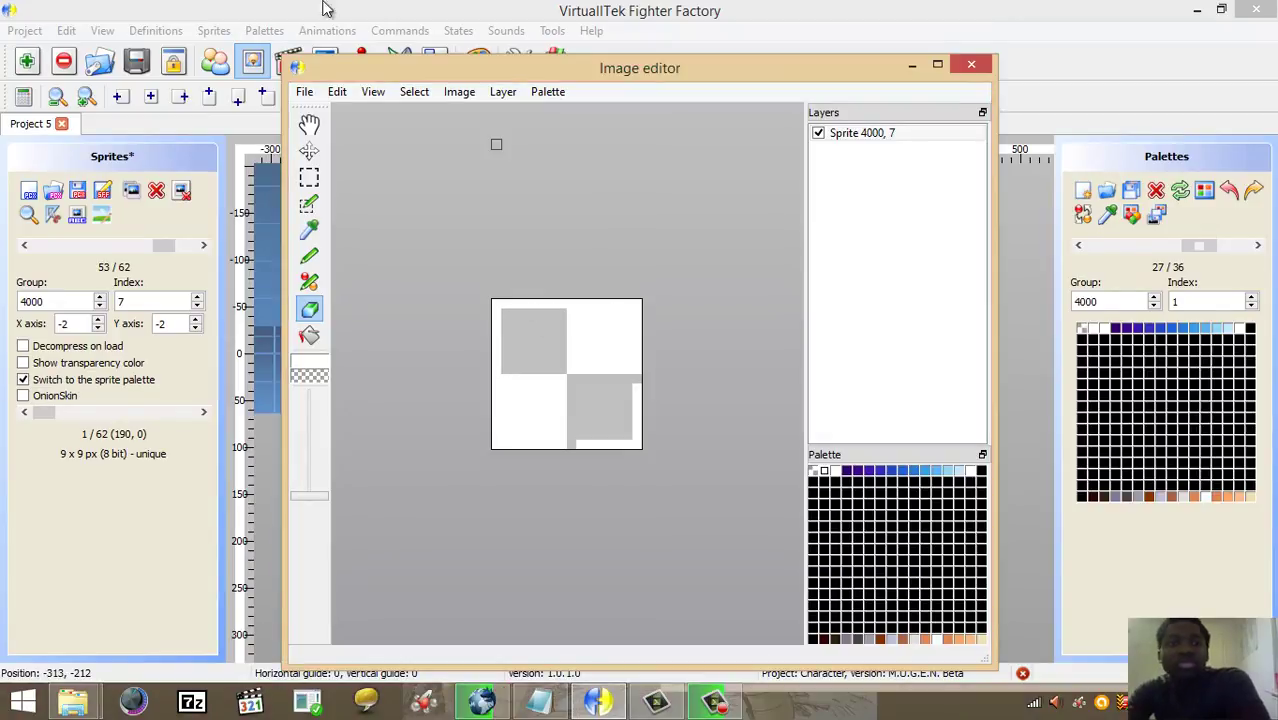
Step: Save the 16 x 16 sprite and confirm closing the image editor
click(304, 91)
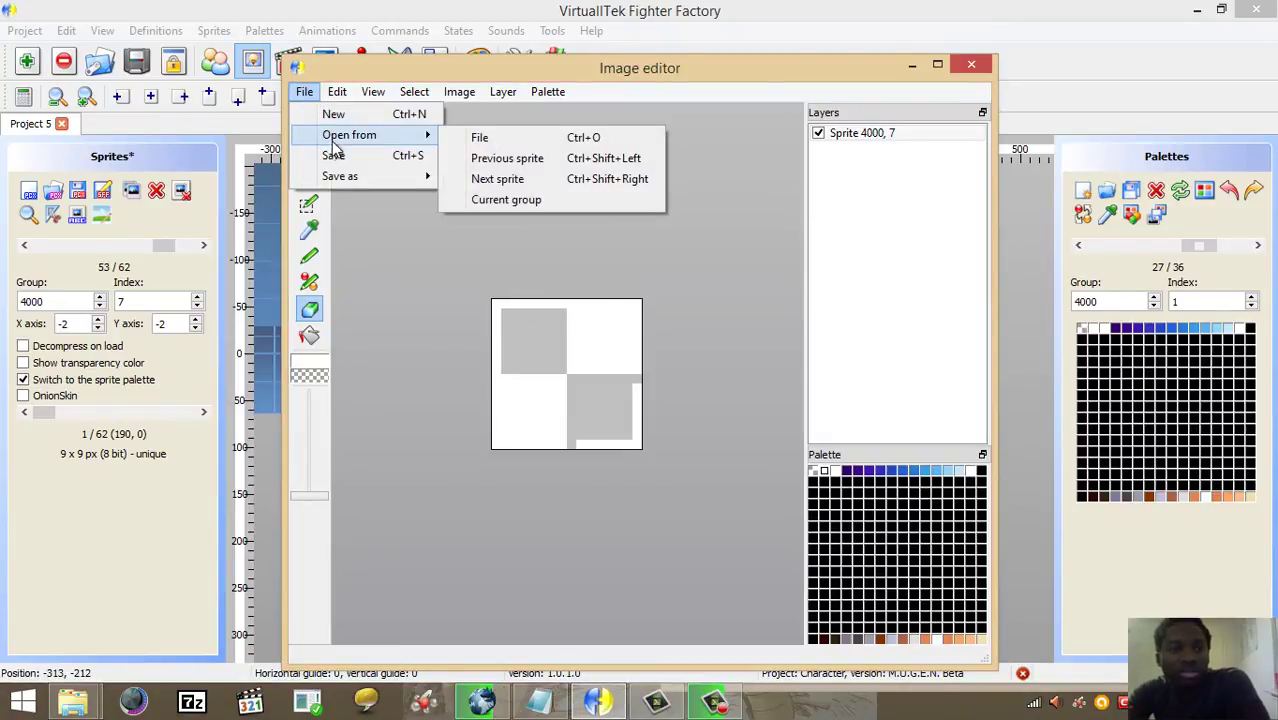
click(391, 163)
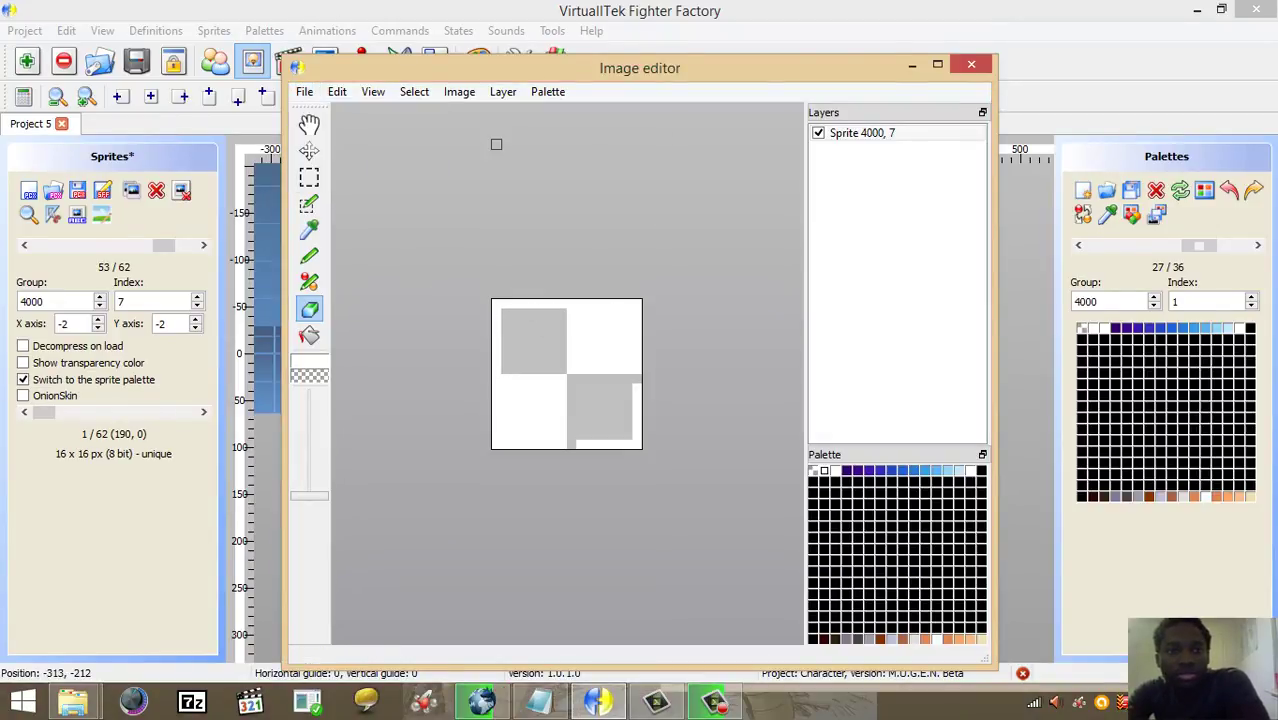
click(971, 64)
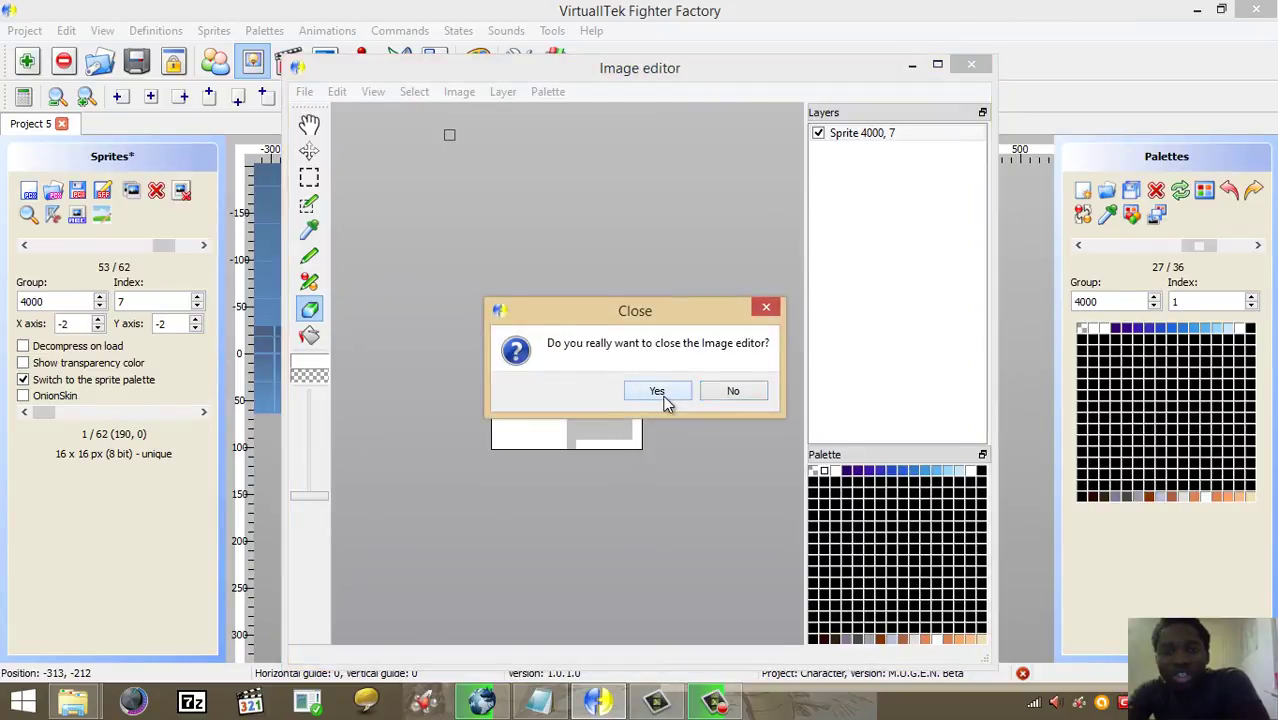
click(657, 391)
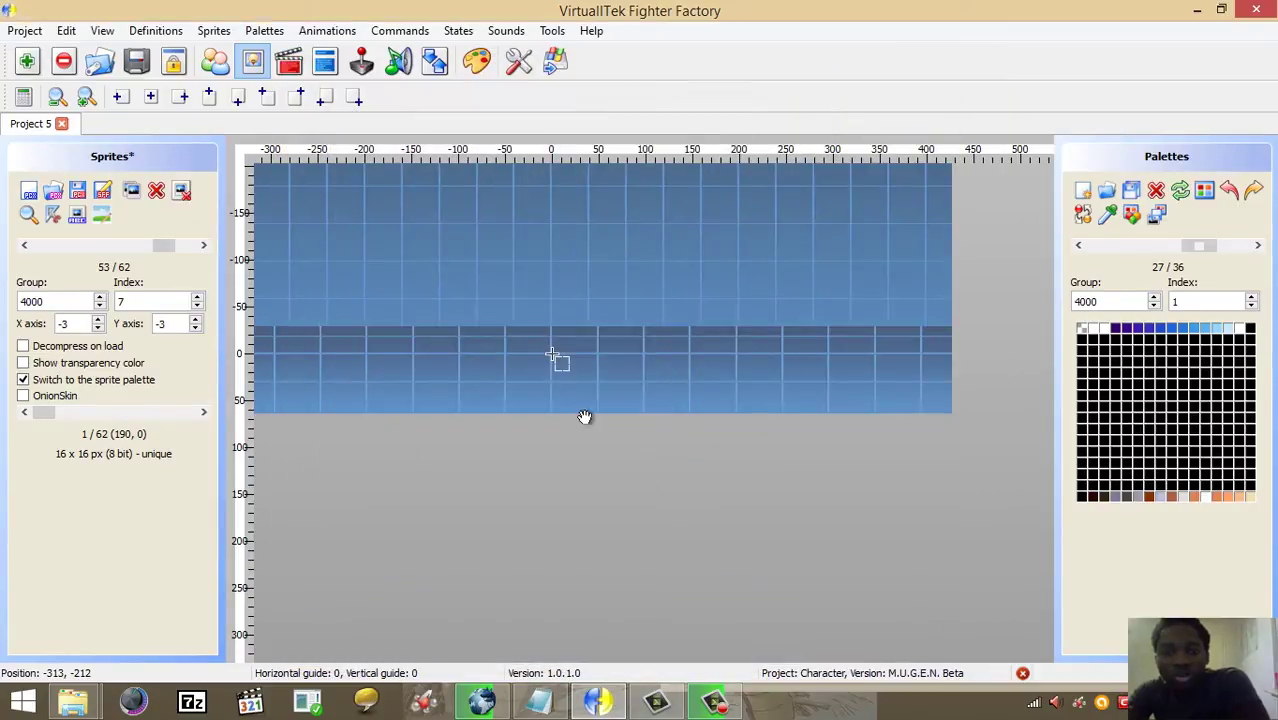
Step: Set the cursor sprite's X and Y axis offsets to 0 and review the neighbouring sprites
click(99, 321)
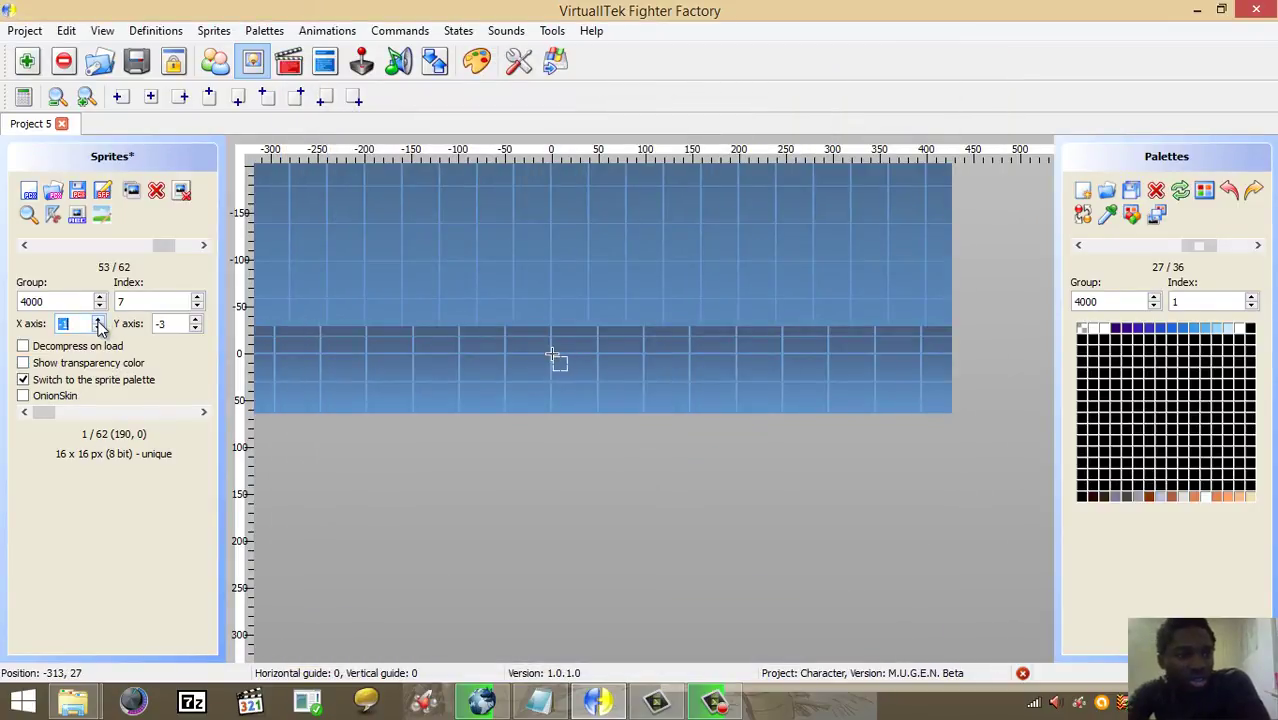
click(197, 328)
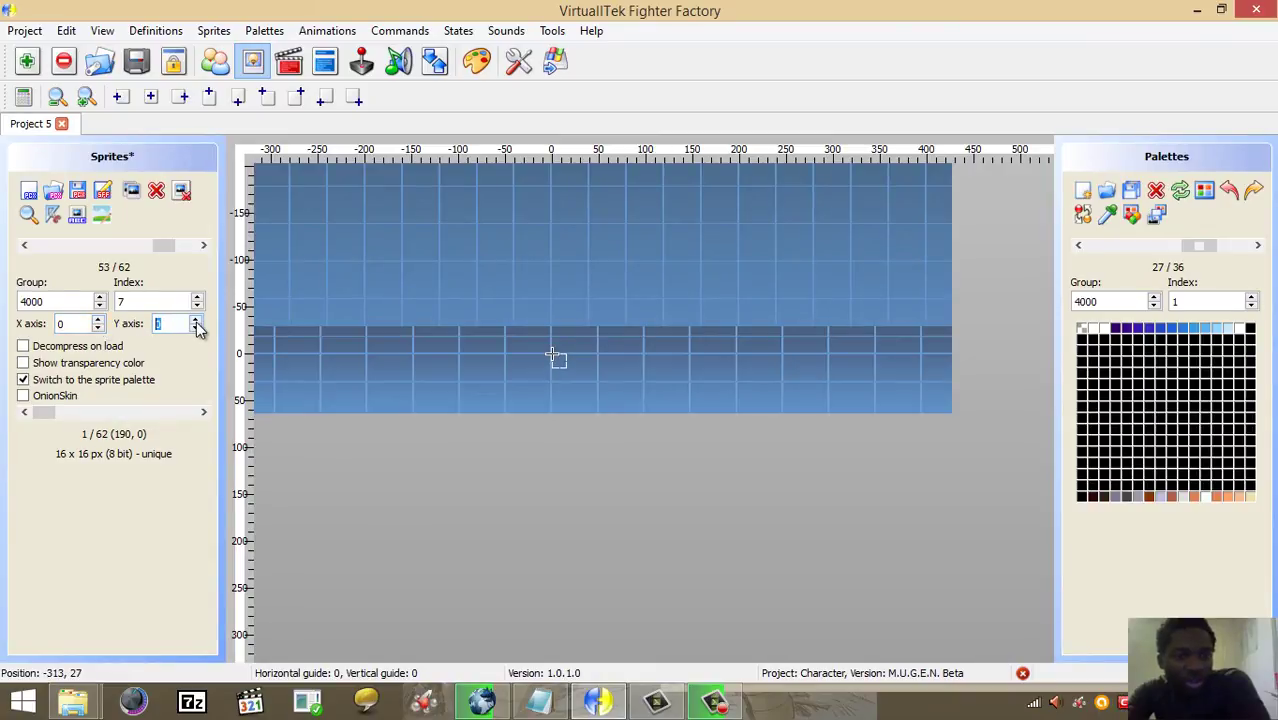
click(26, 248)
click(26, 248)
click(26, 248)
click(26, 248)
click(26, 248)
click(26, 248)
click(26, 248)
click(203, 245)
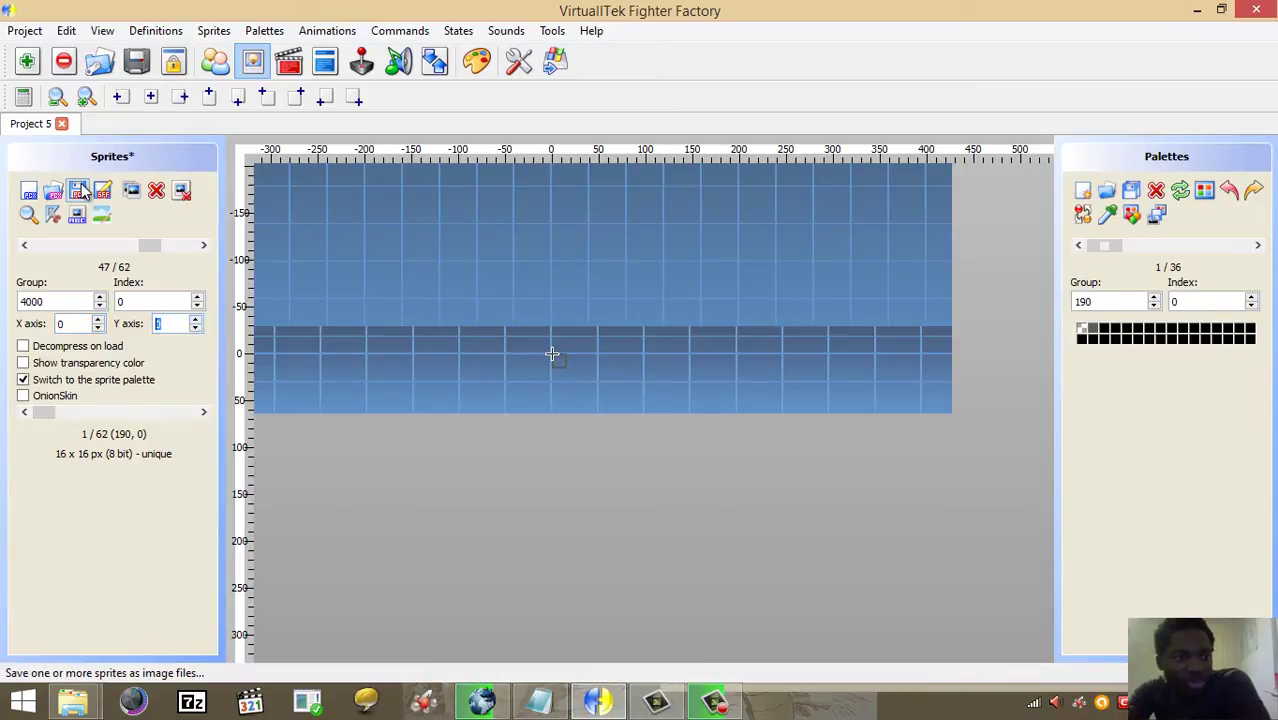
Step: Save the sprite file in M.U.G.E.N Beta format, browsing to the GreatGear folder
click(213, 33)
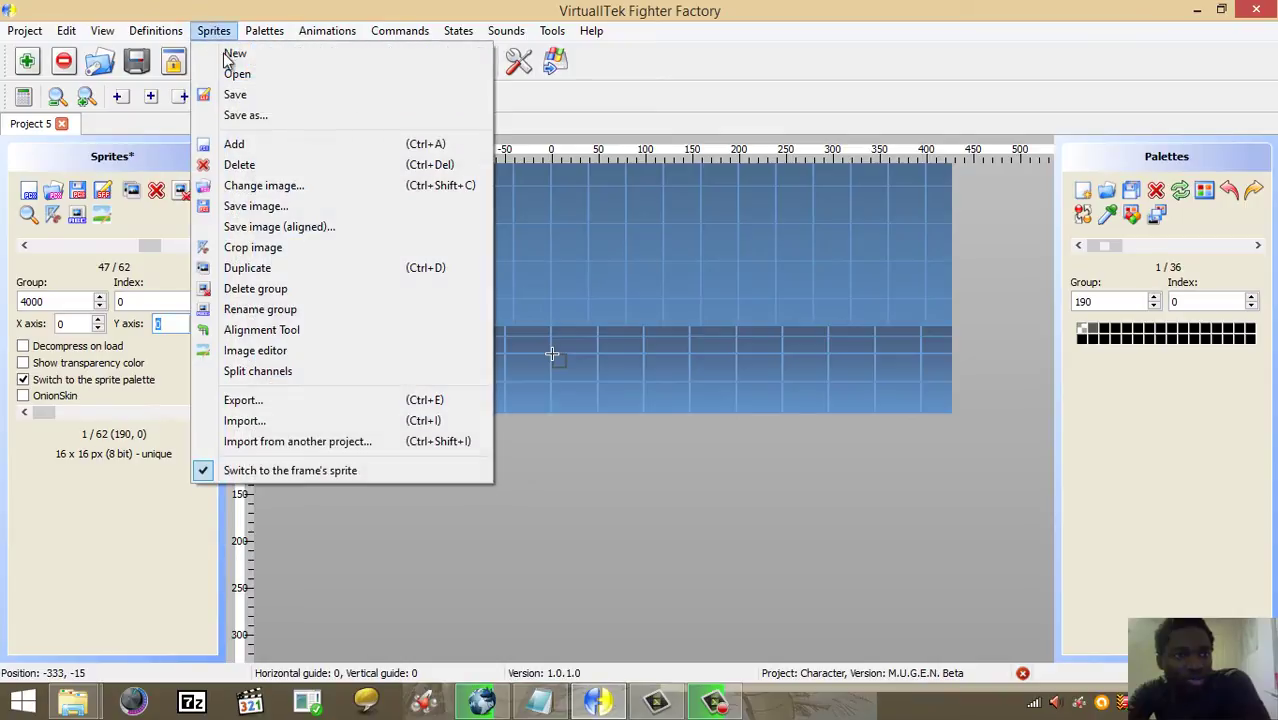
click(232, 91)
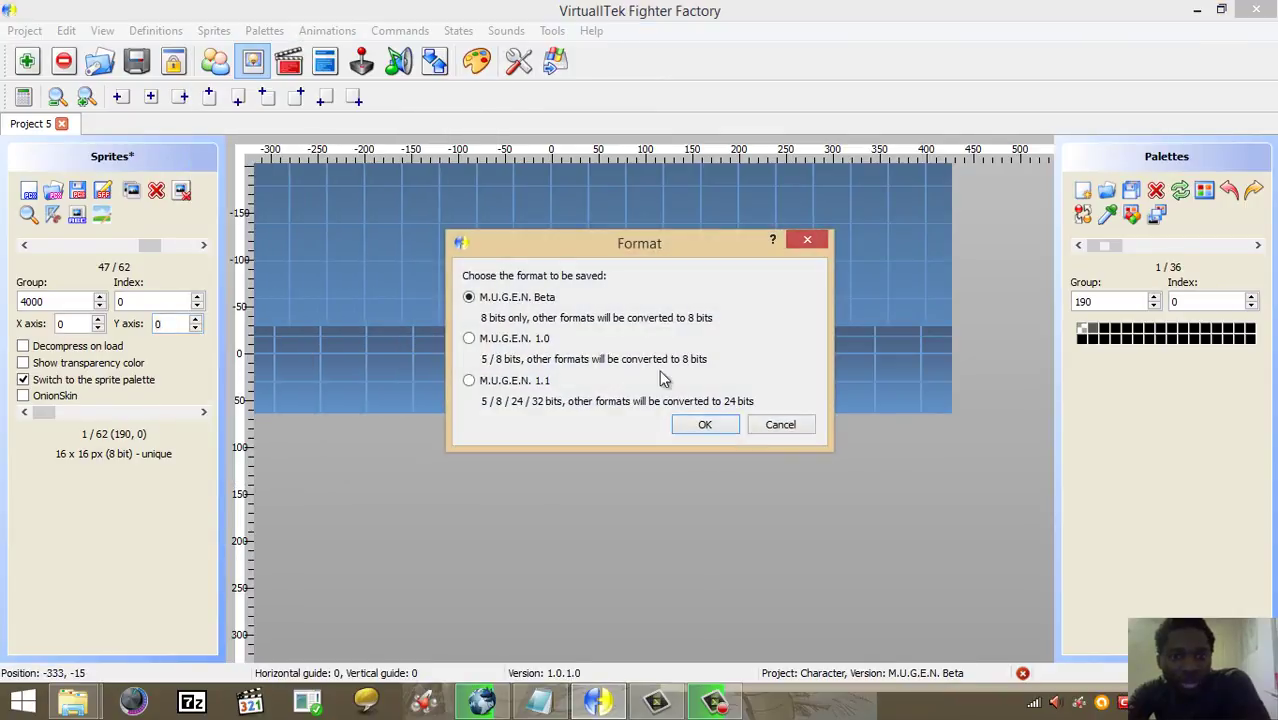
click(705, 425)
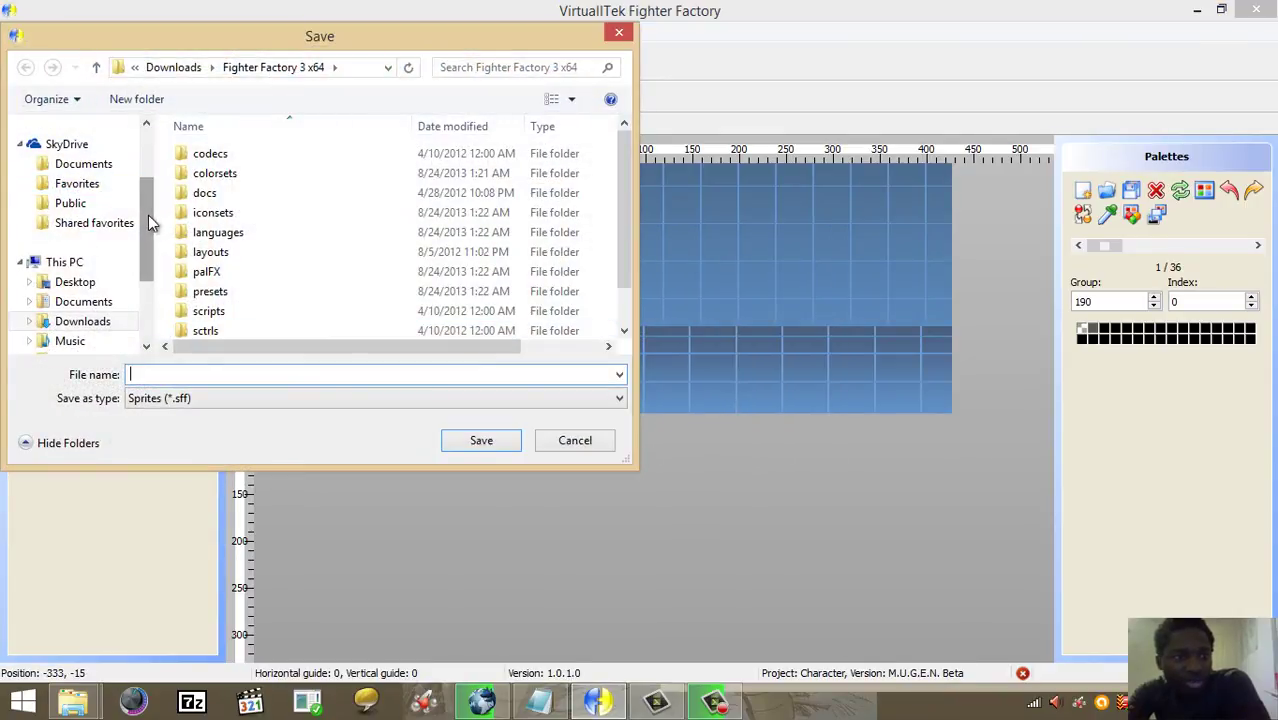
drag(148, 215, 142, 168)
click(82, 193)
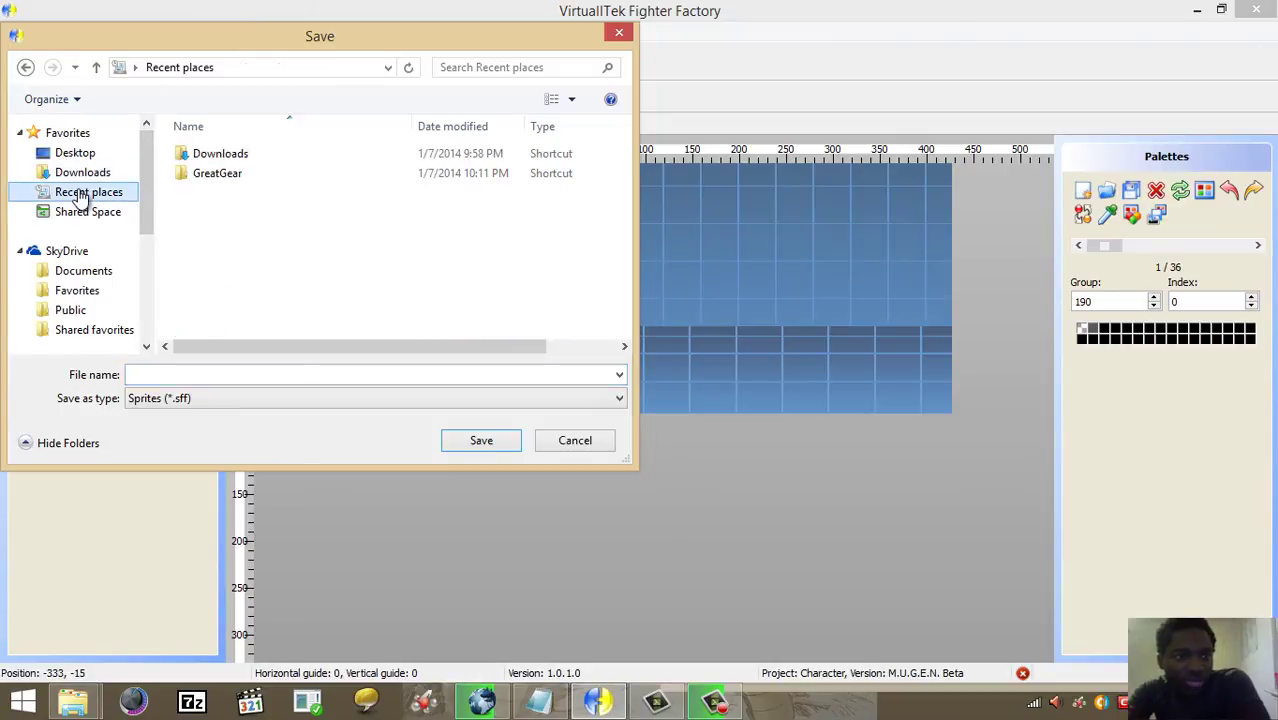
double_click(215, 175)
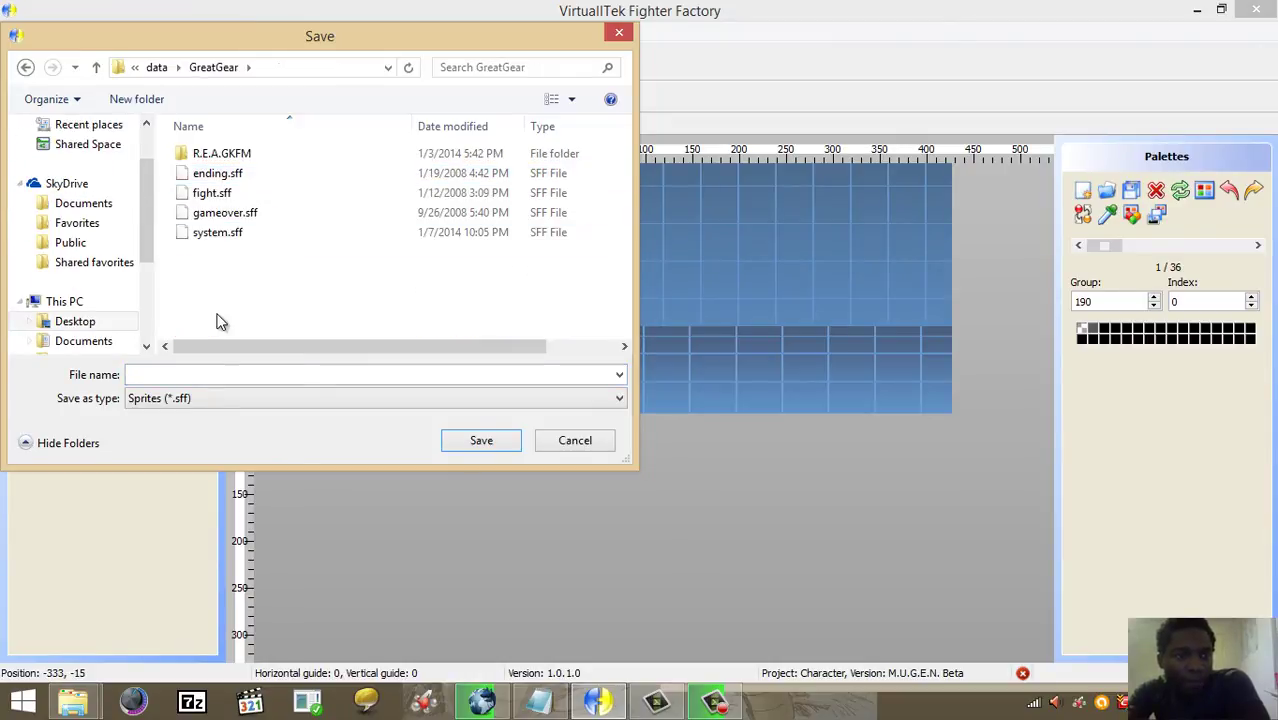
Step: Save over the existing system.sff and quit Fighter Factory
click(209, 373)
text(s)
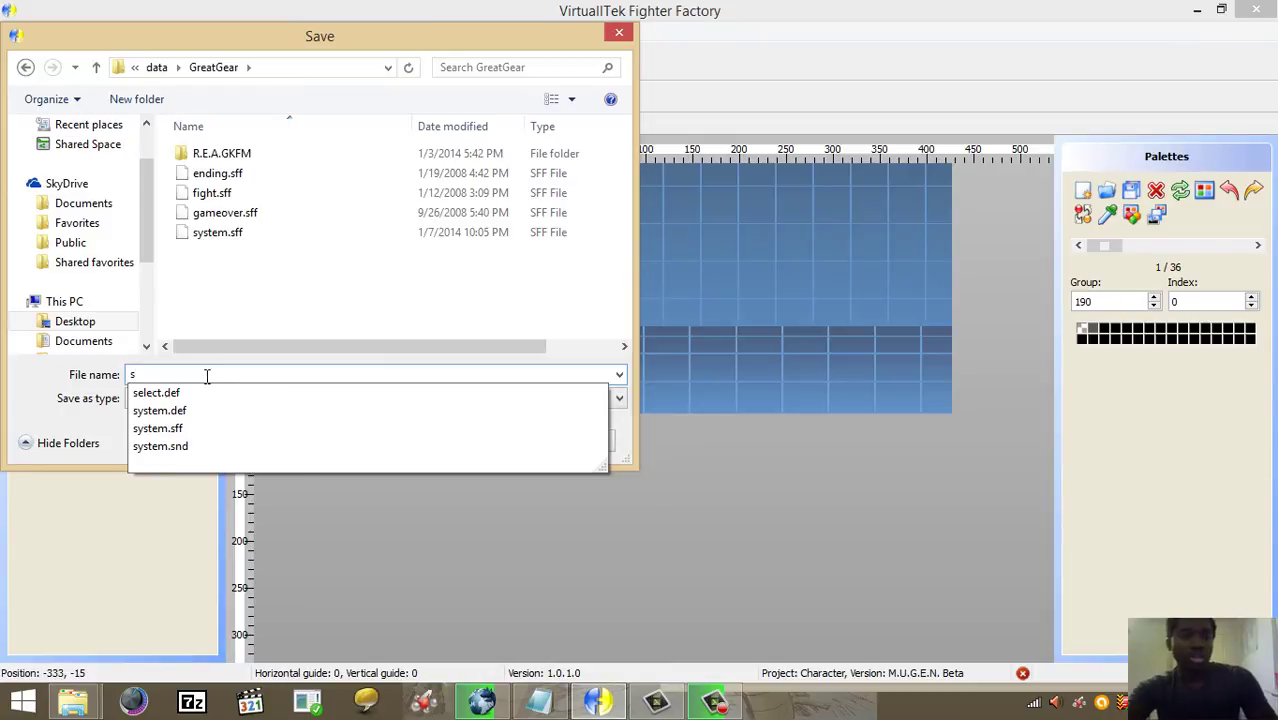
click(412, 431)
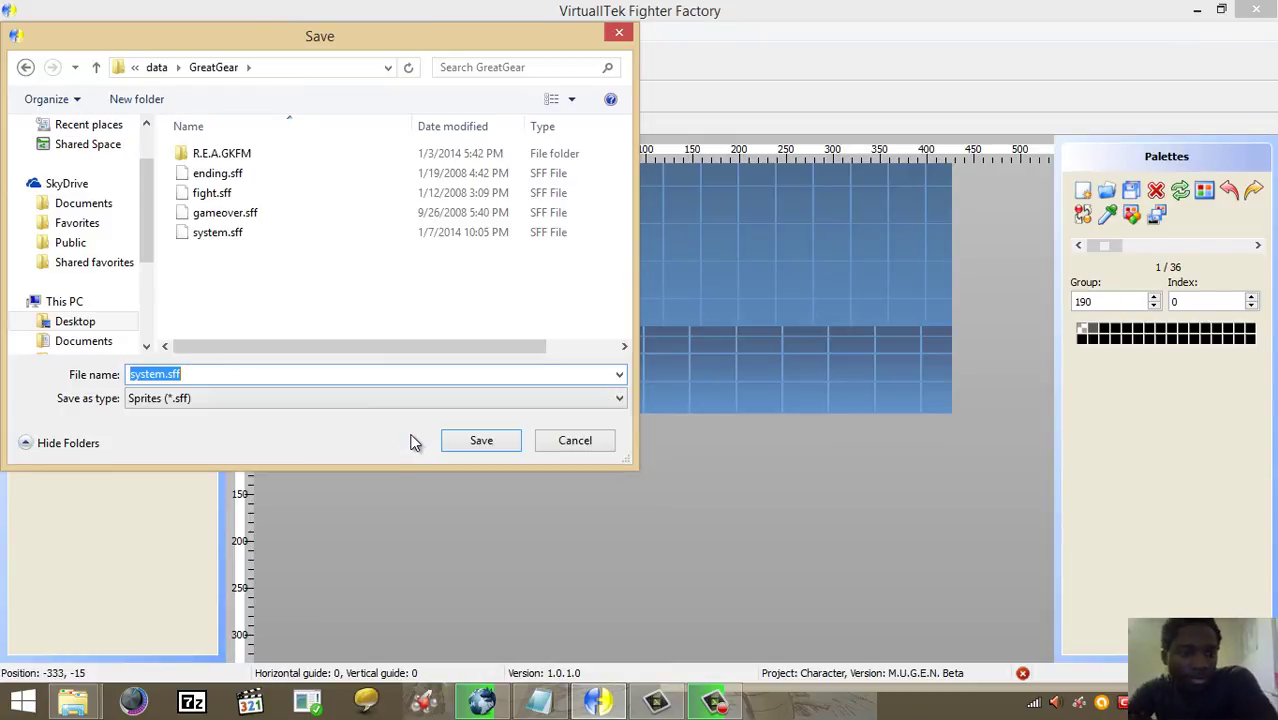
click(476, 440)
click(706, 356)
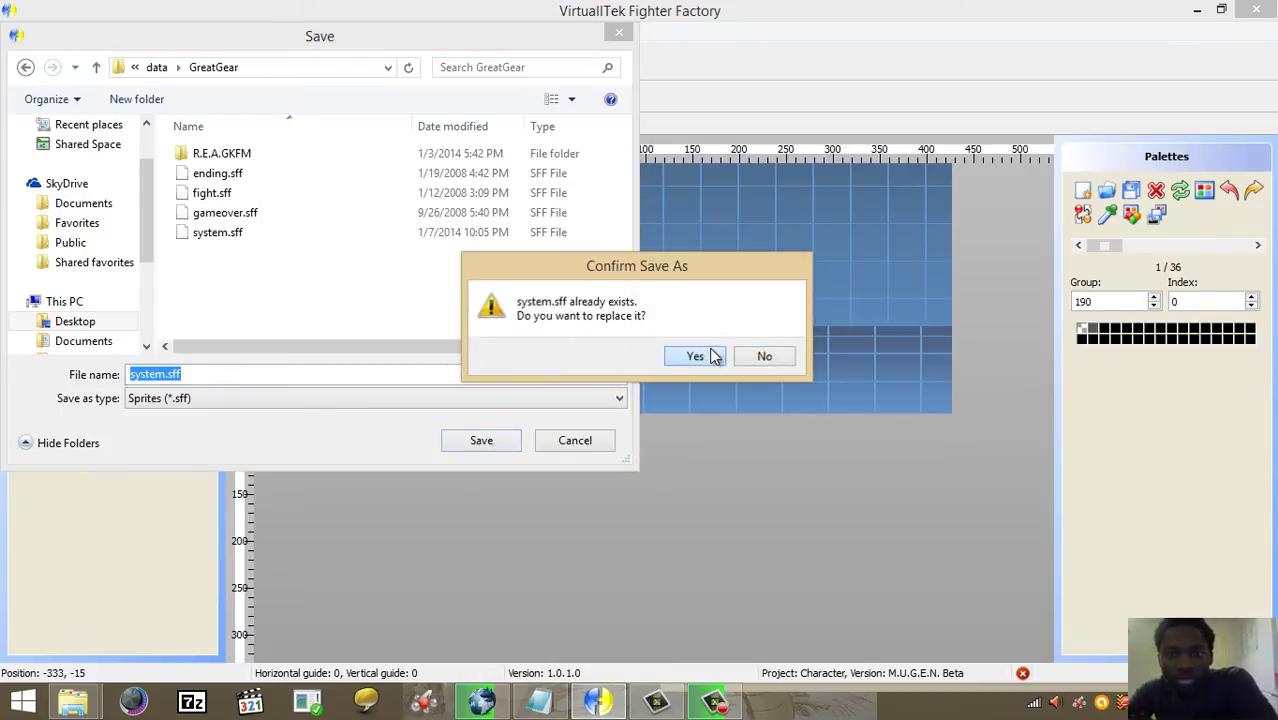
click(1252, 10)
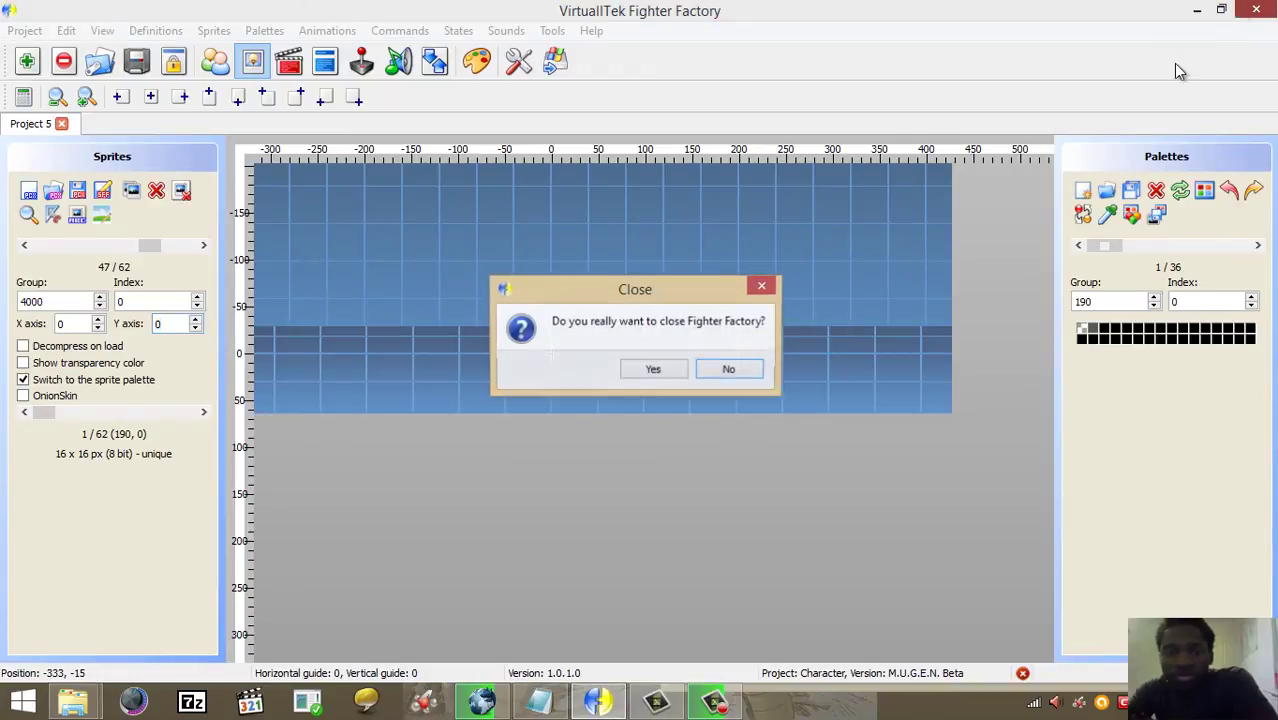
Step: Confirm quitting Fighter Factory, launch winmugen.exe and enter Training mode
click(632, 368)
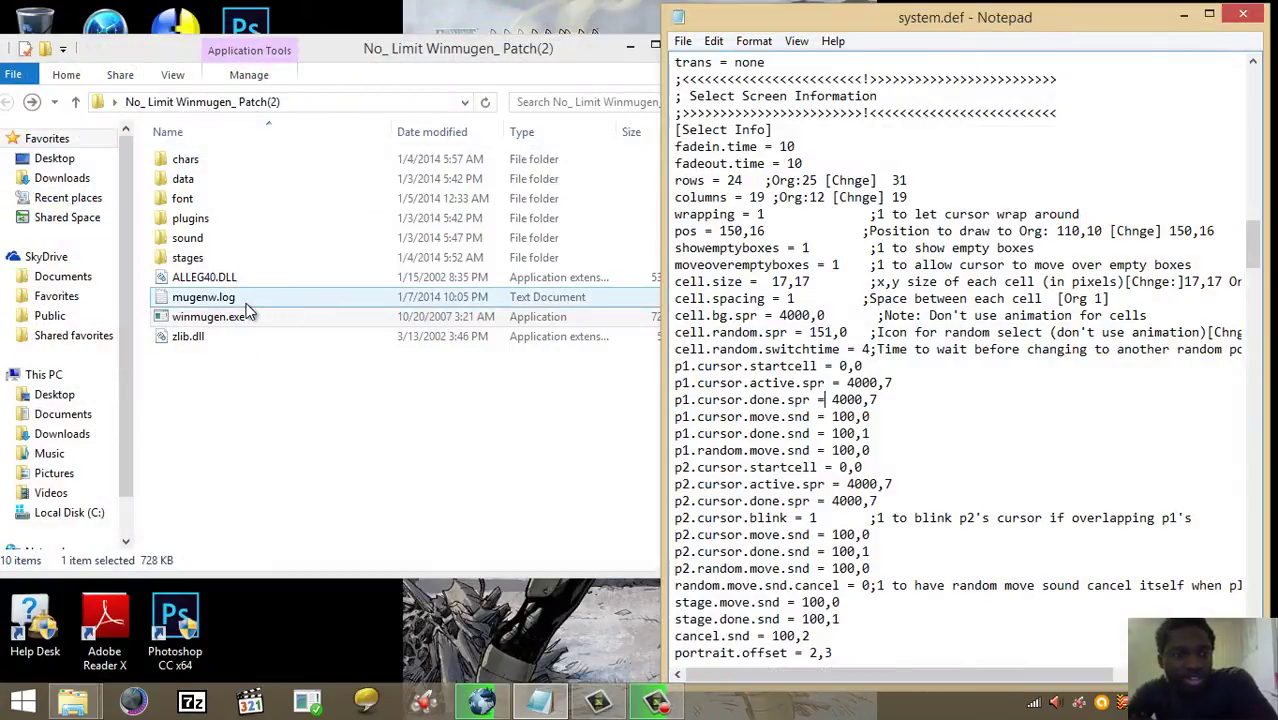
double_click(235, 317)
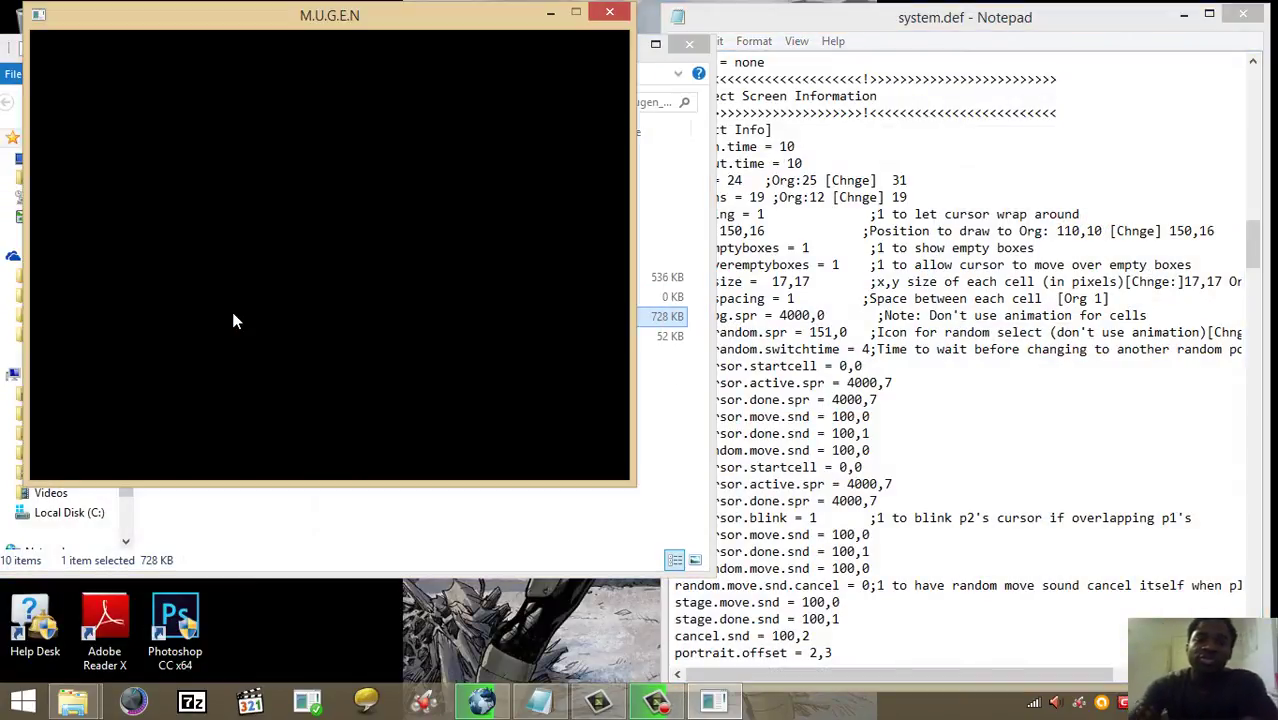
key(Up)
key(Up)
key(Up)
key(Up)
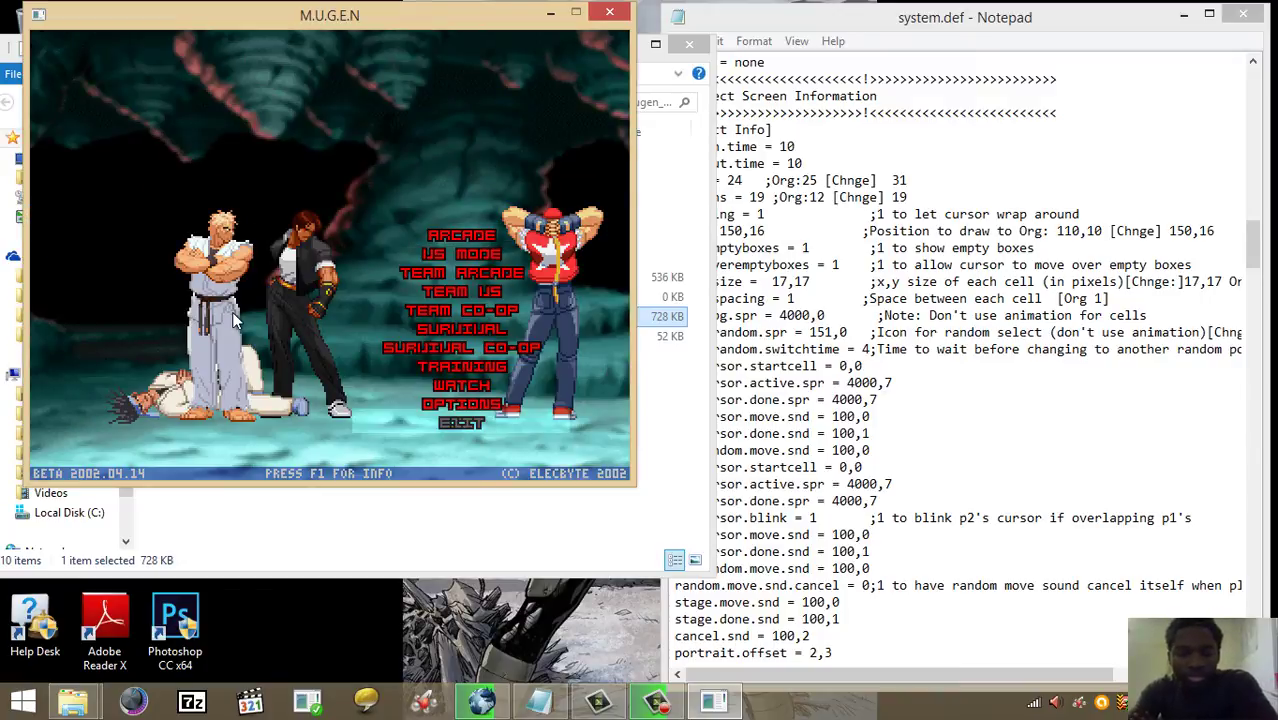
key(Return)
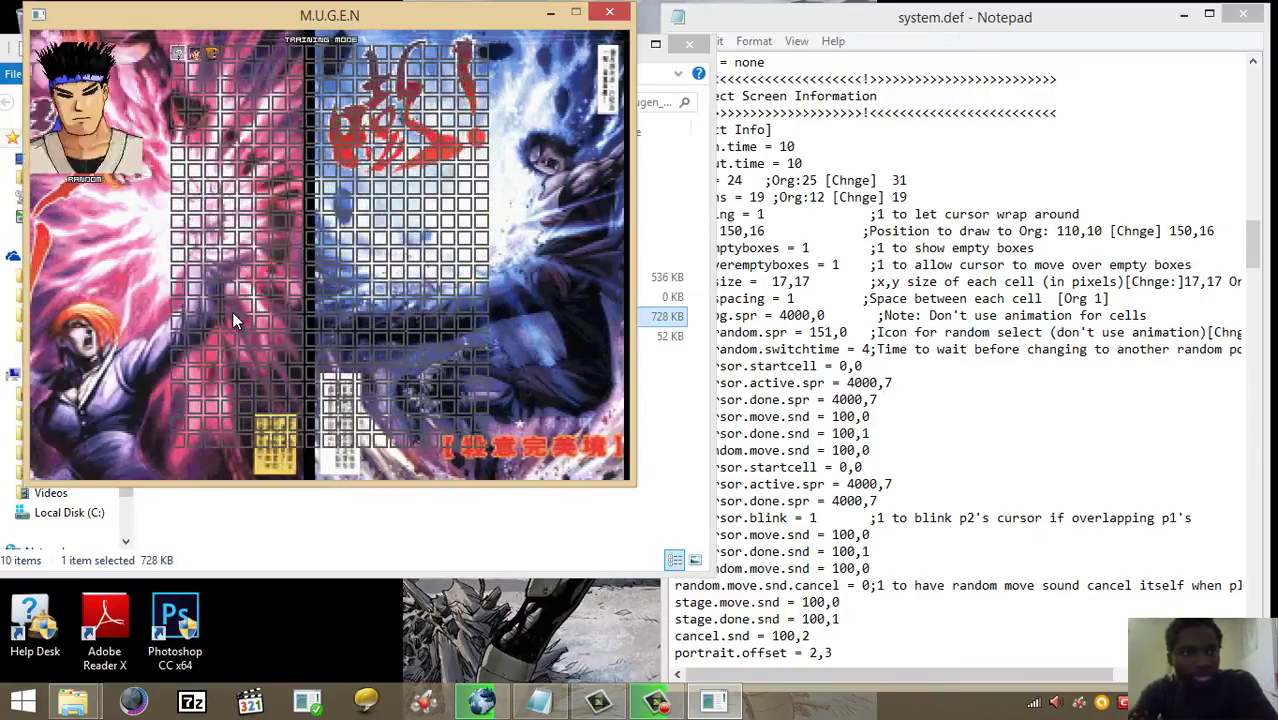
Step: Pick Kung Fu Man for a match against Evil Ken, exit it, and close MUGEN and Explorer
key(Down)
key(Right)
key(Right)
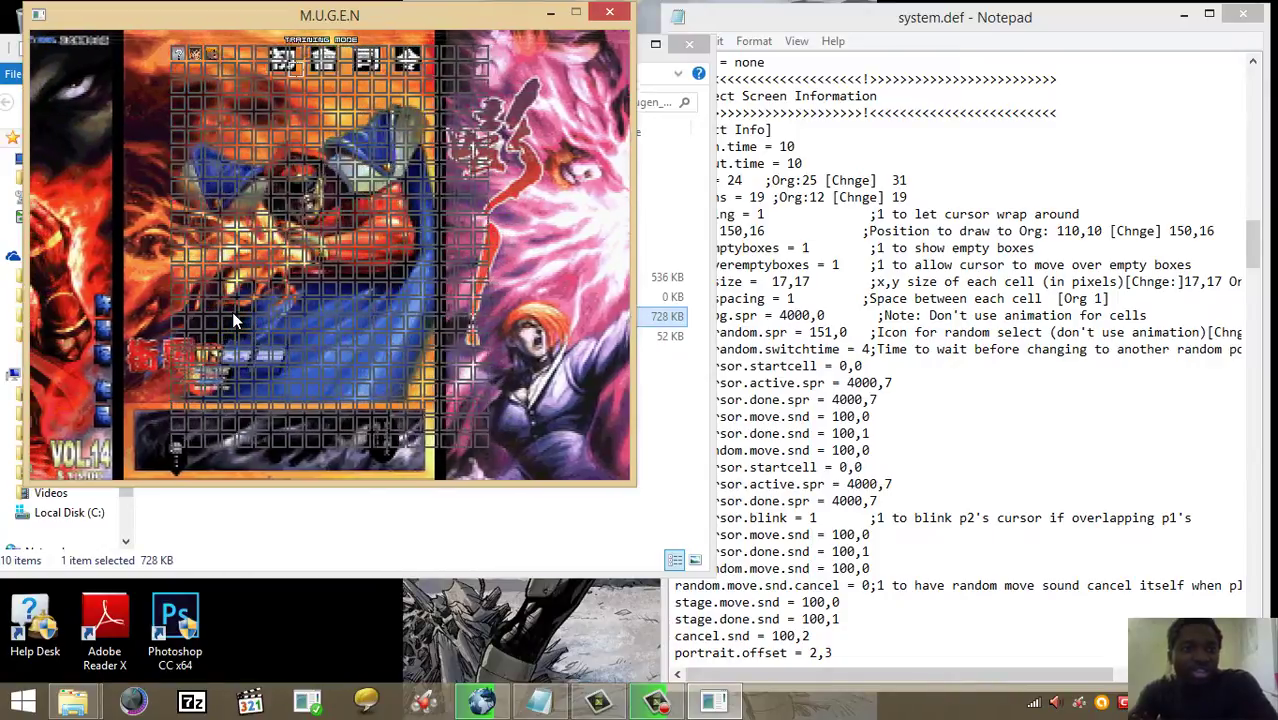
key(Up)
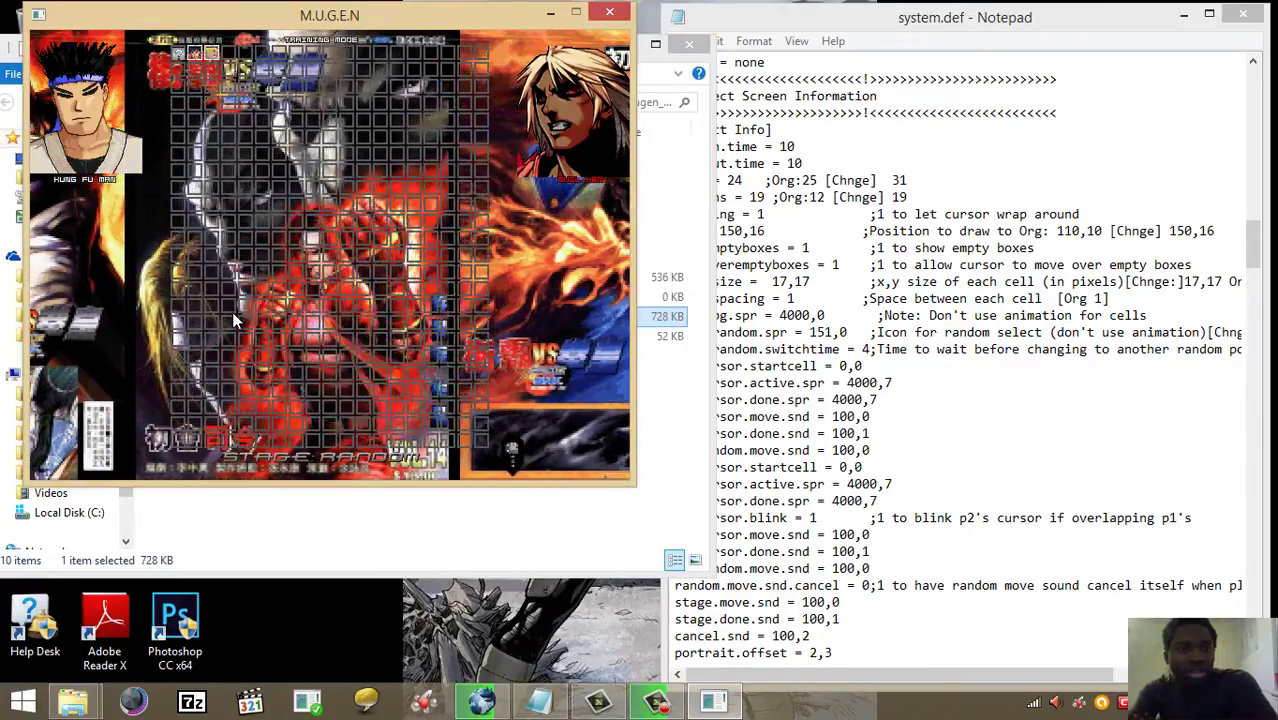
key(Return)
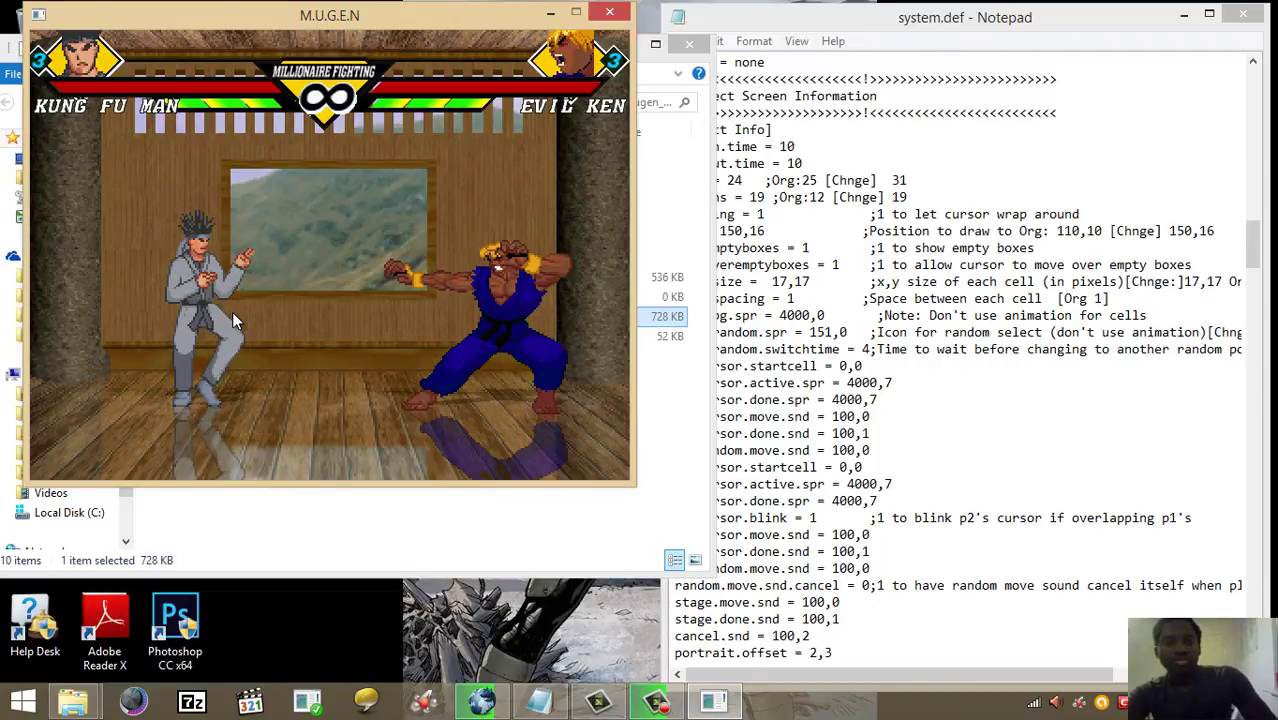
key(Escape)
key(Escape)
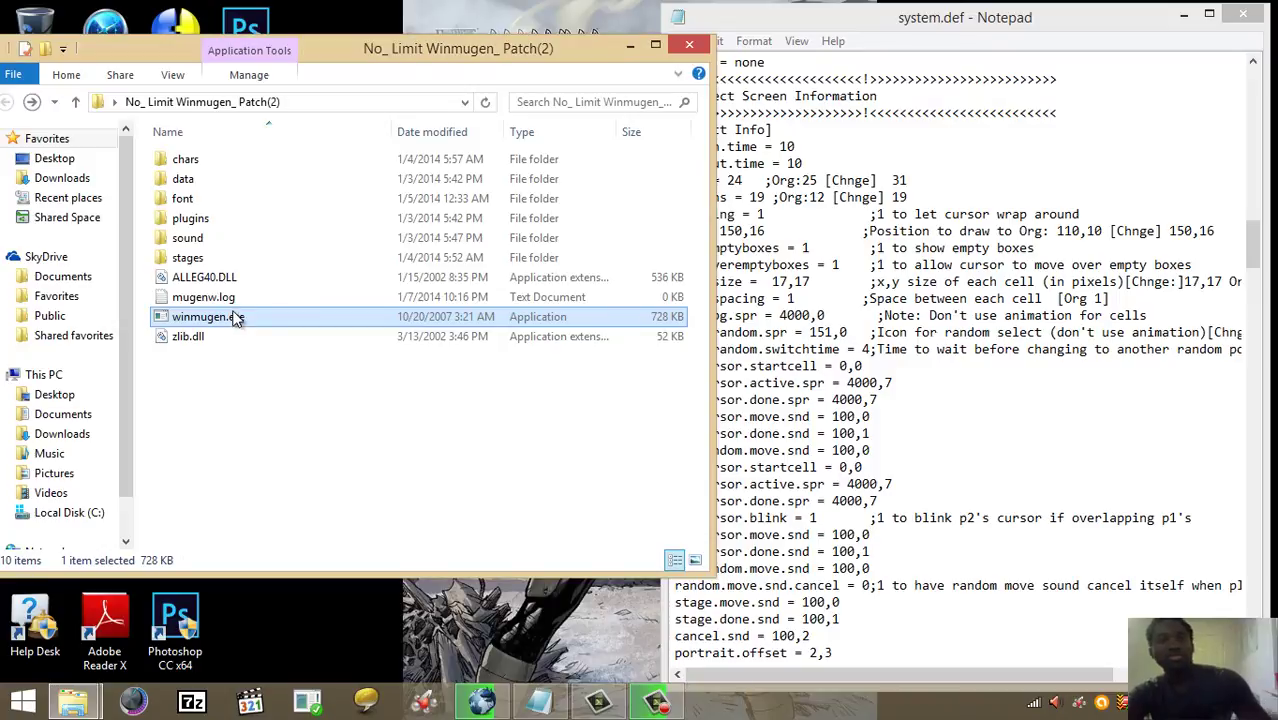
click(670, 40)
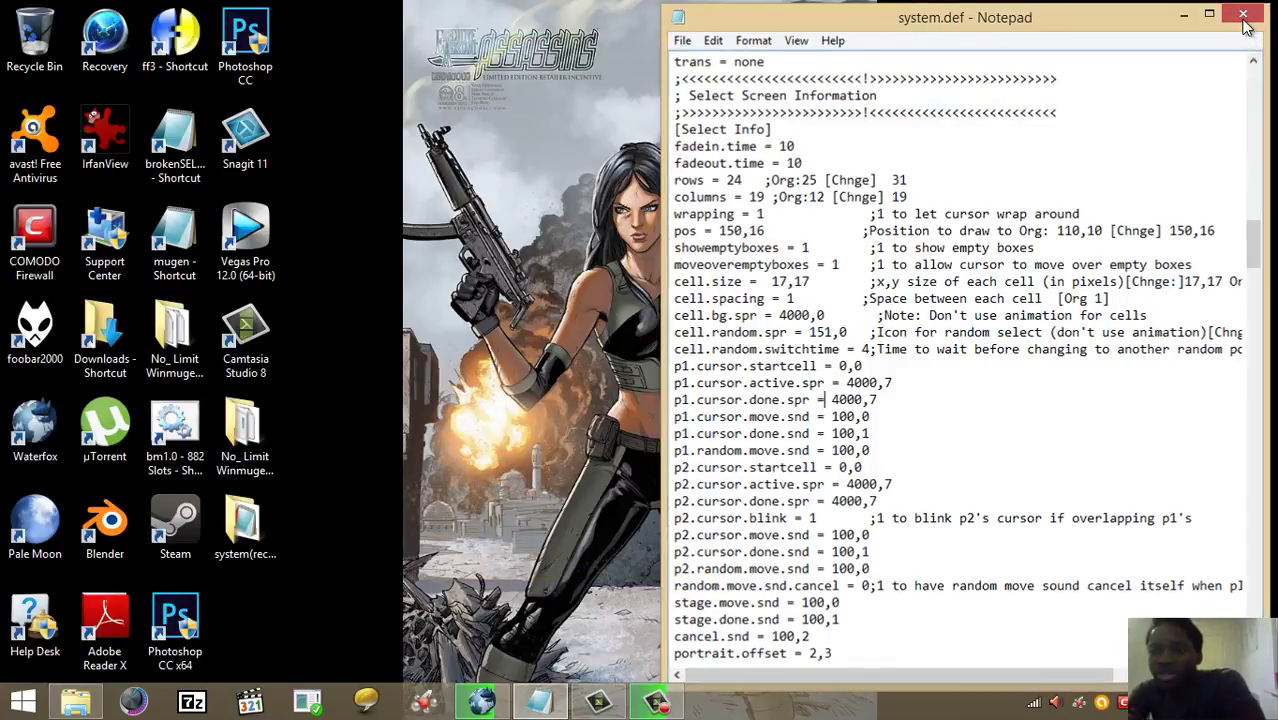
click(1244, 20)
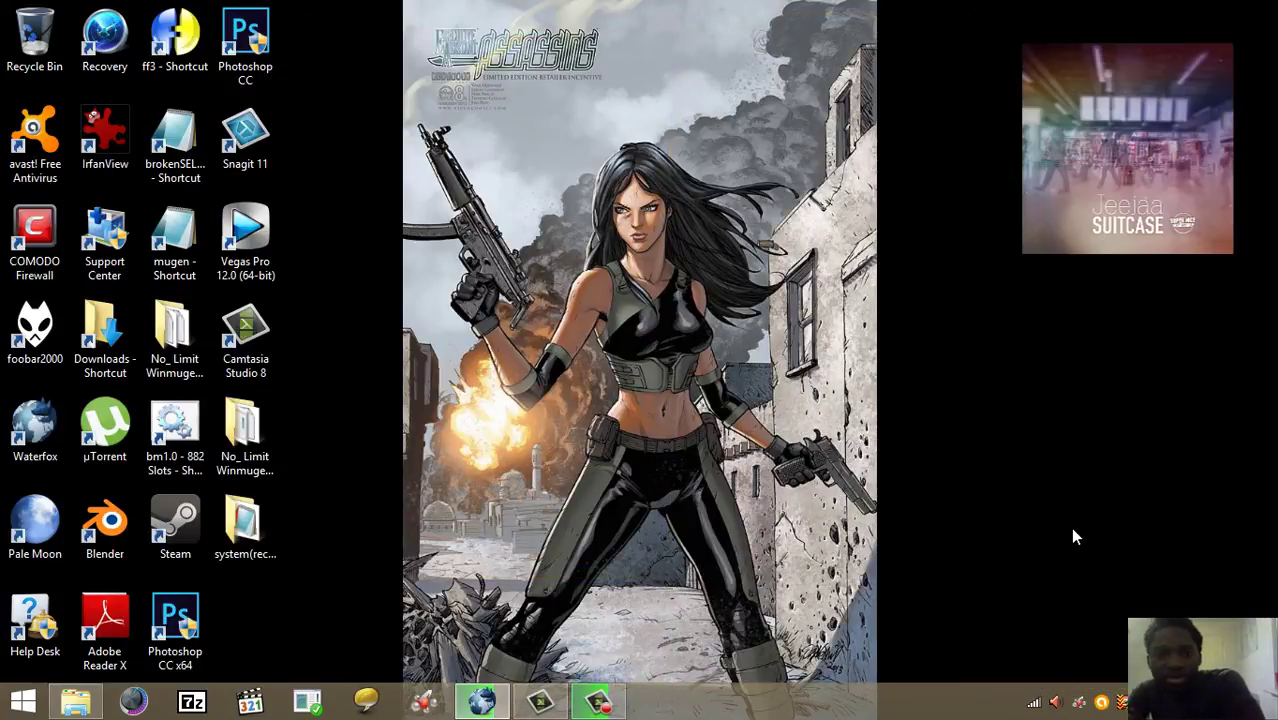